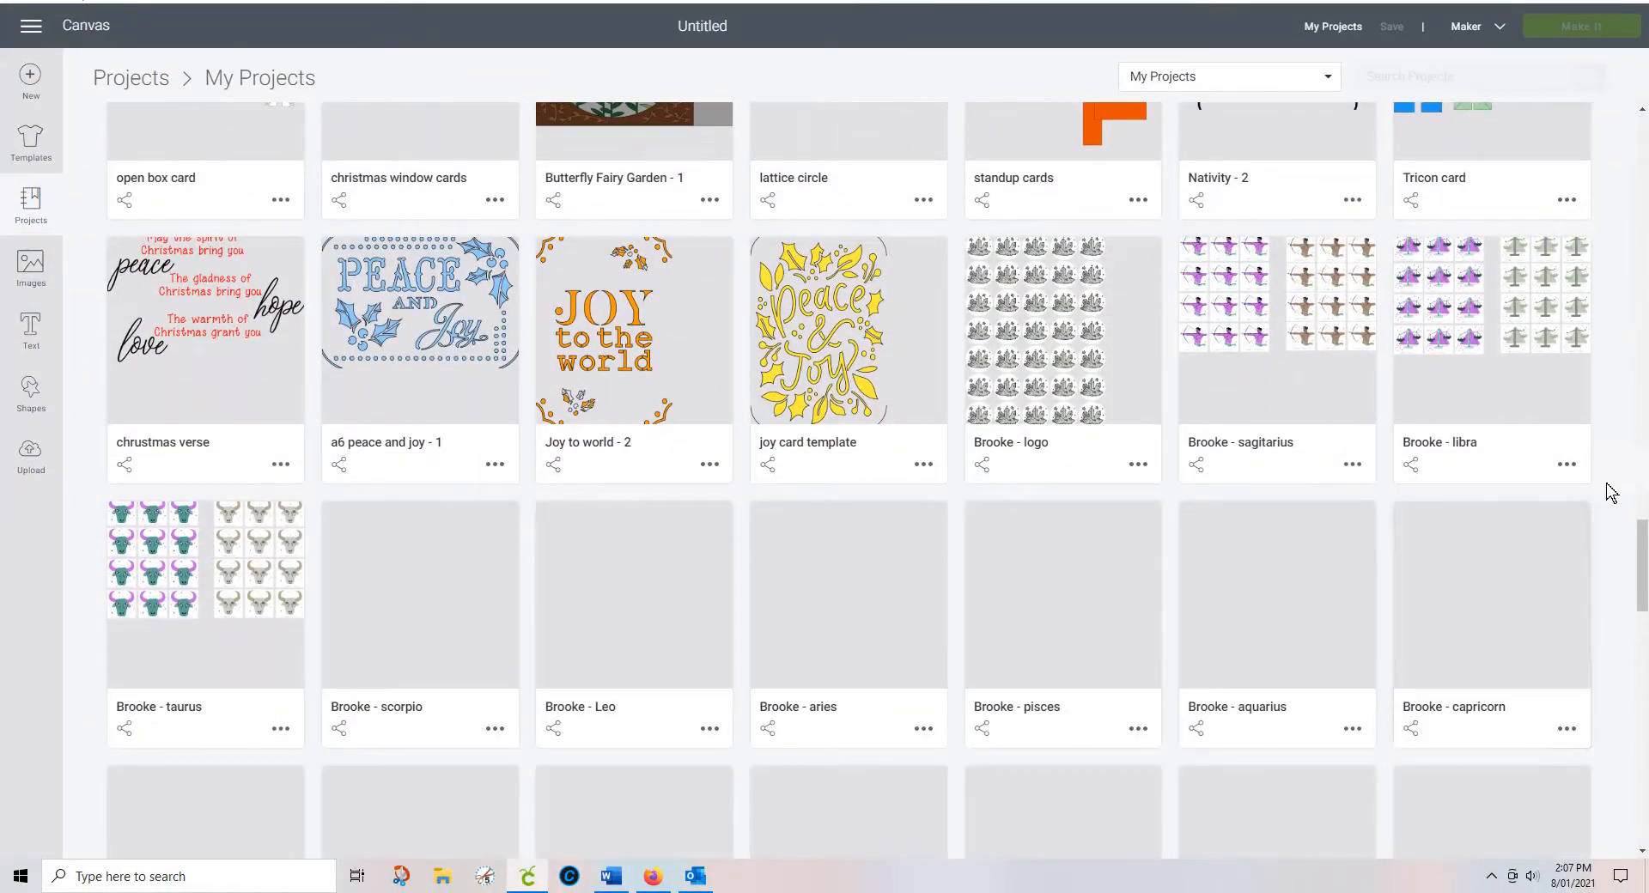
Step: Scroll the My Projects gallery to the bottom and back to the top, then switch to the Word catalogue
drag(1641, 552, 1644, 765)
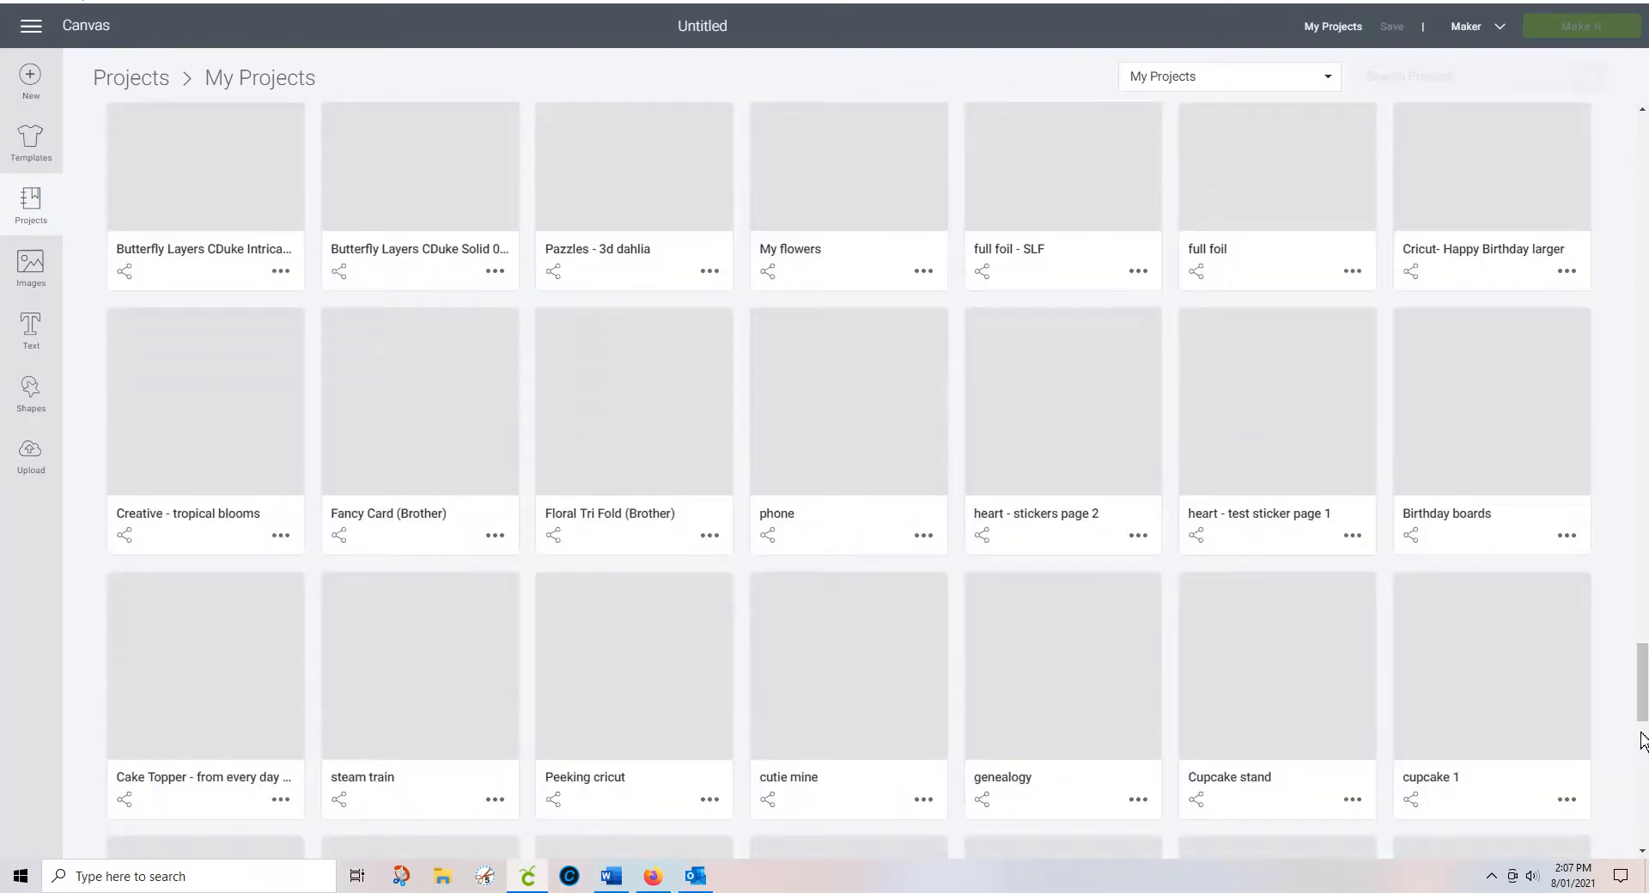
drag(1643, 683, 1645, 799)
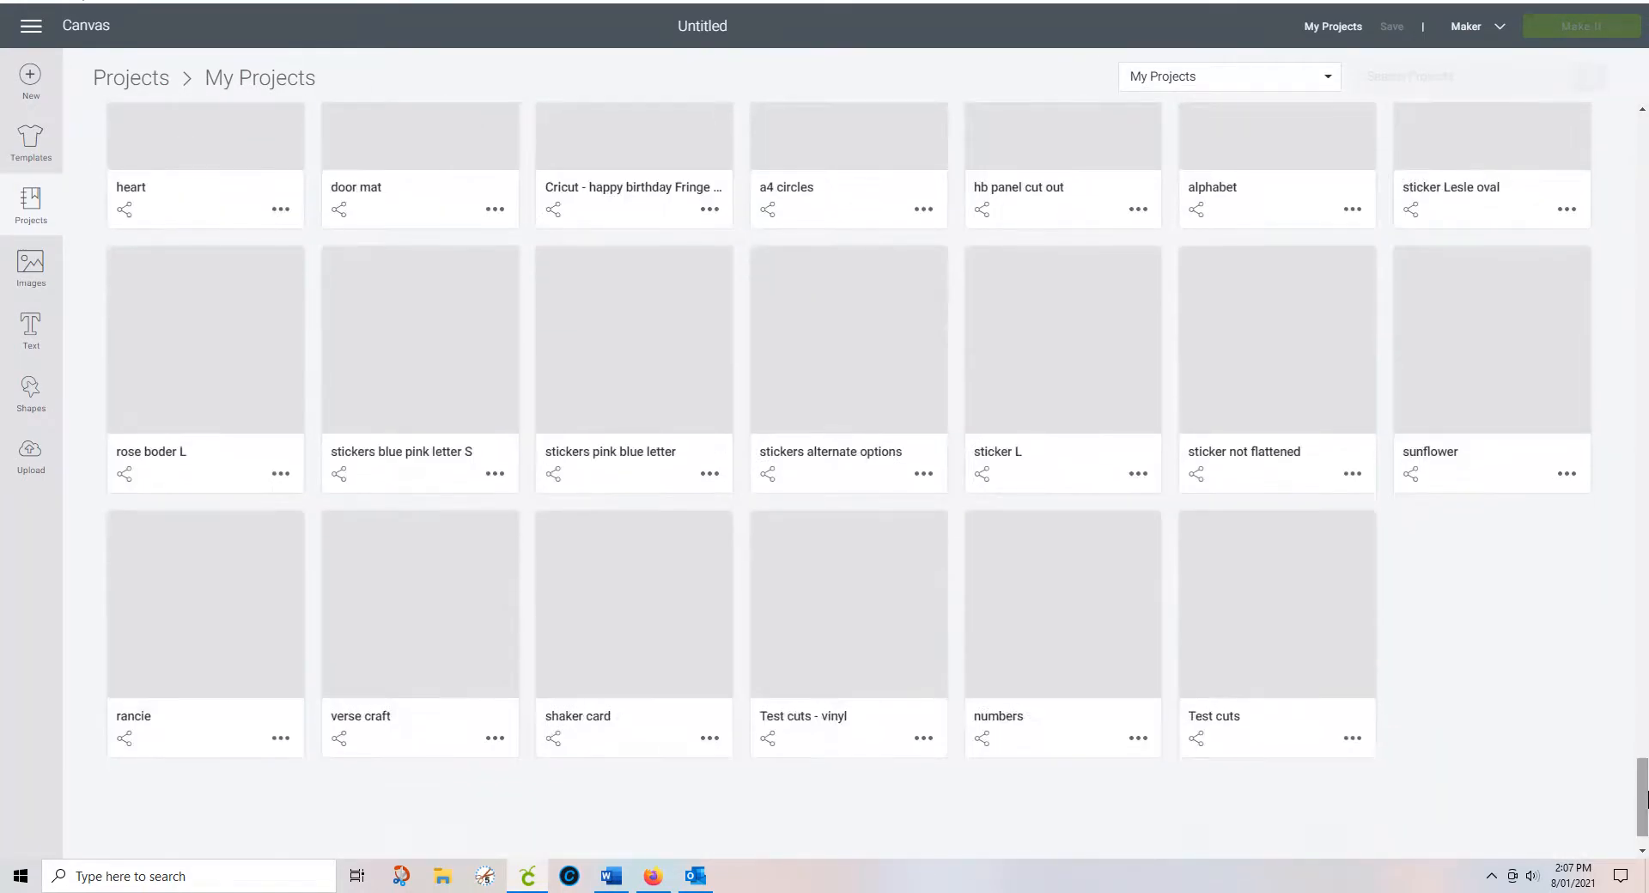
drag(1646, 791, 1647, 91)
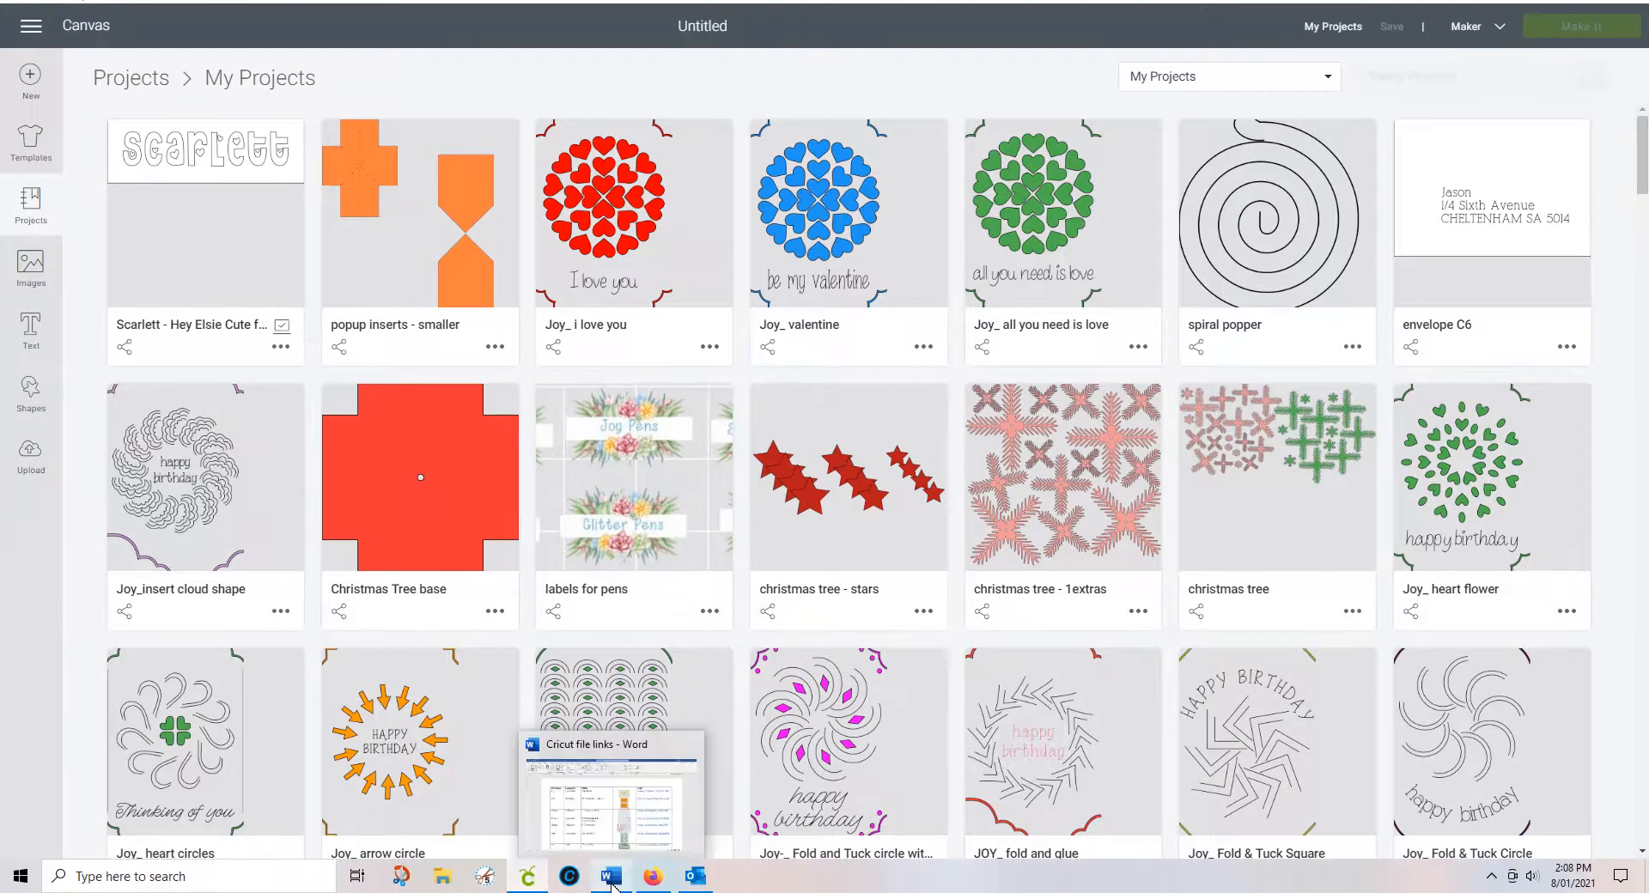
click(611, 876)
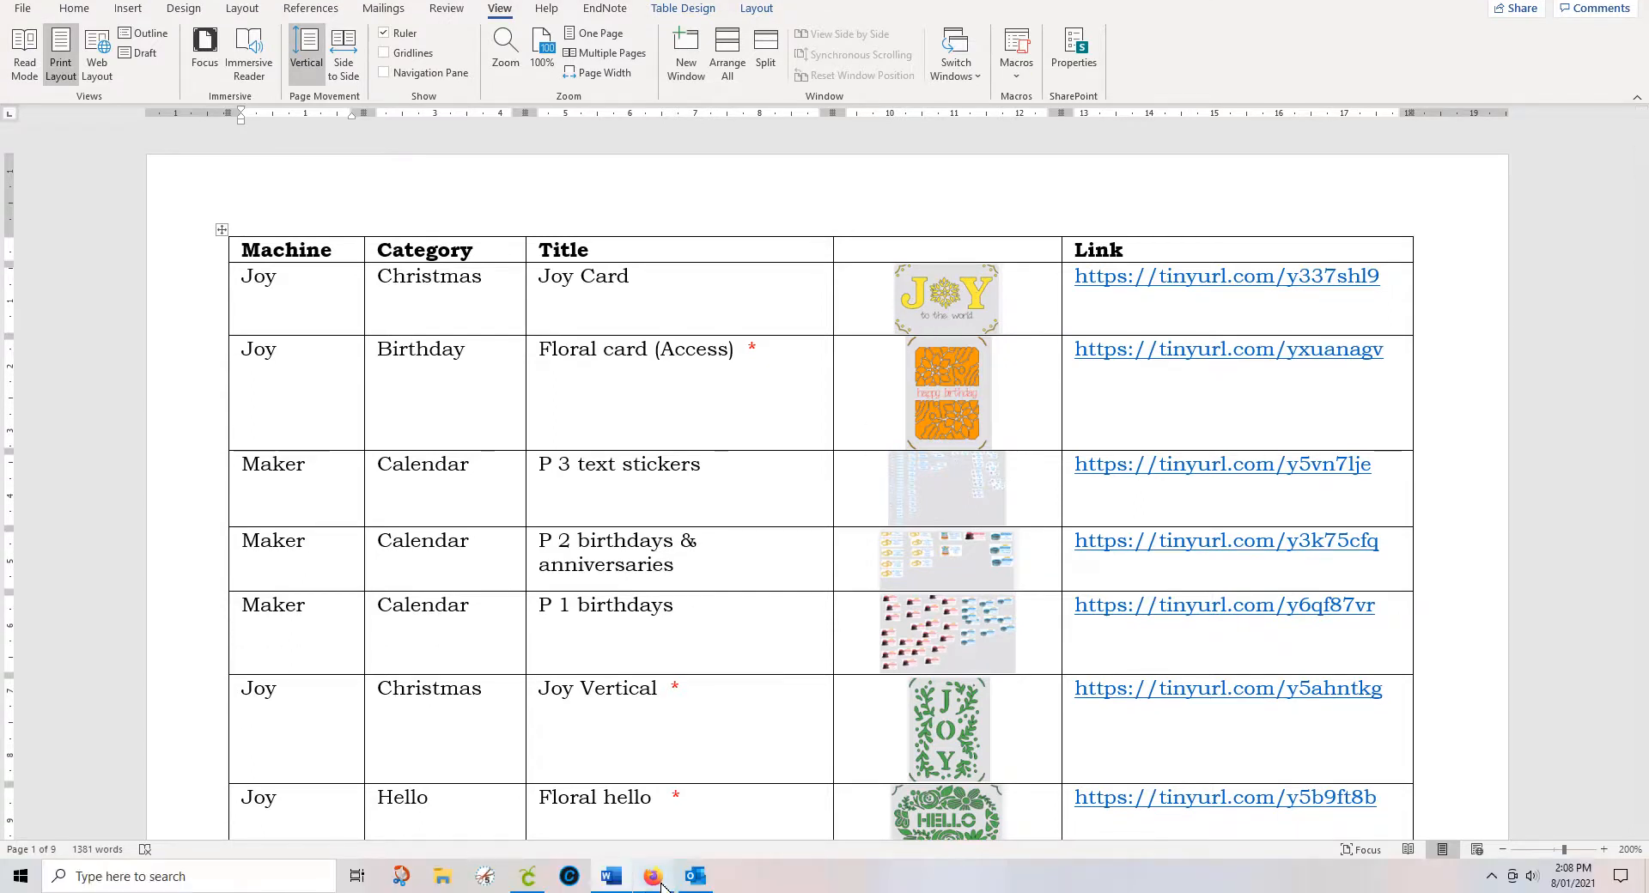
Step: After reviewing the Word project table, bring Cricut Design Space's My Projects gallery back to the front
click(526, 877)
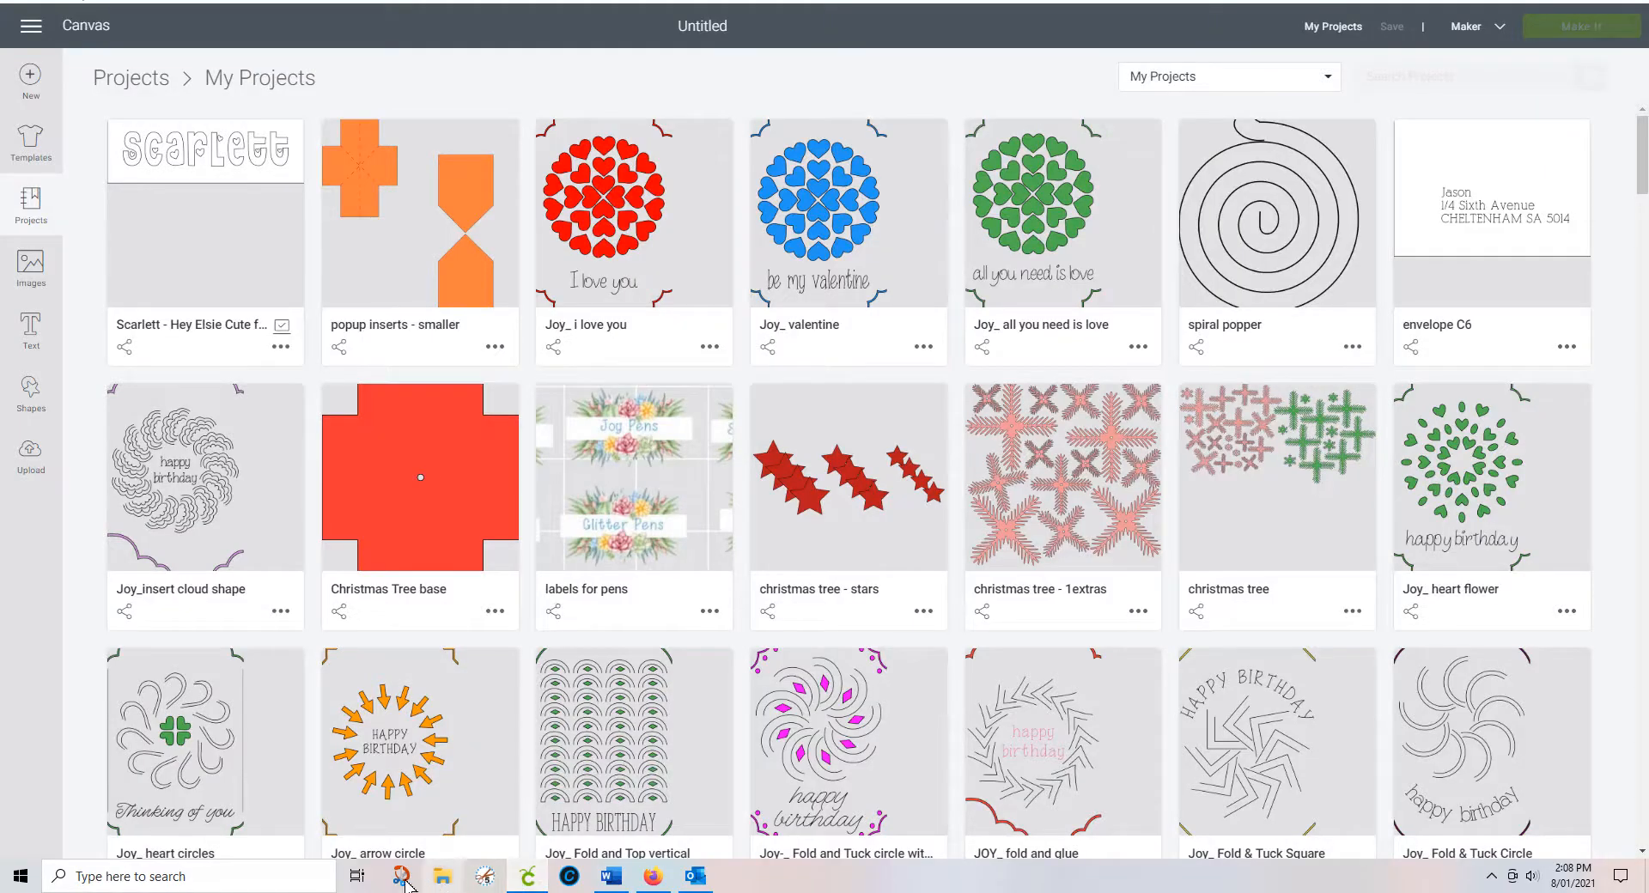
Step: Snip the Scarlett project thumbnail, then return to Word with the cursor beside the Joy Card picture
click(402, 876)
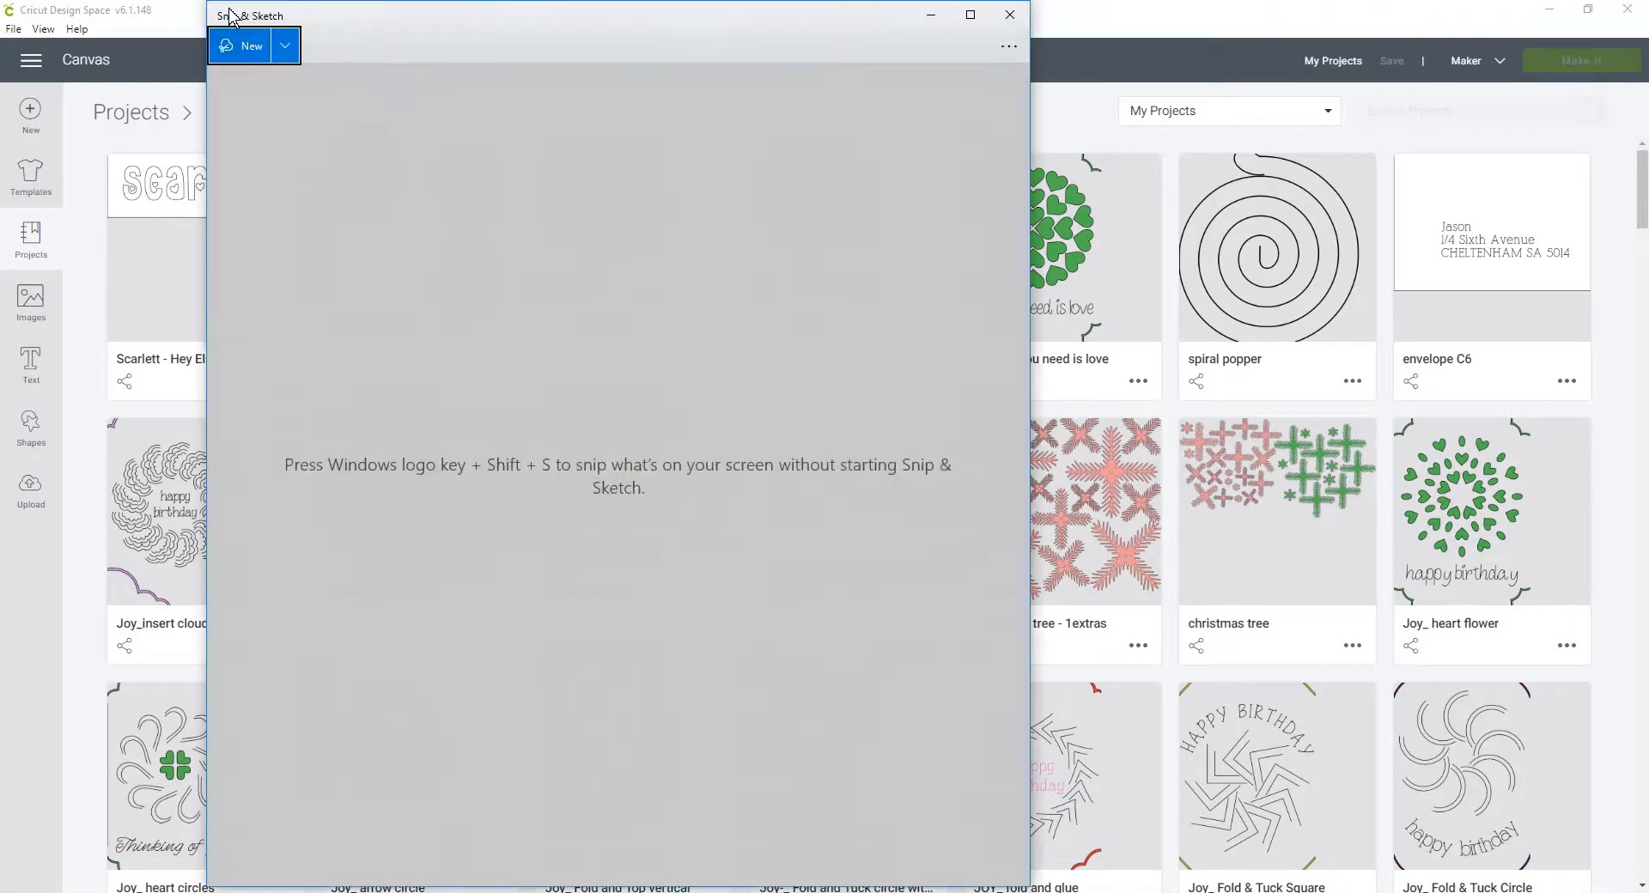
click(241, 46)
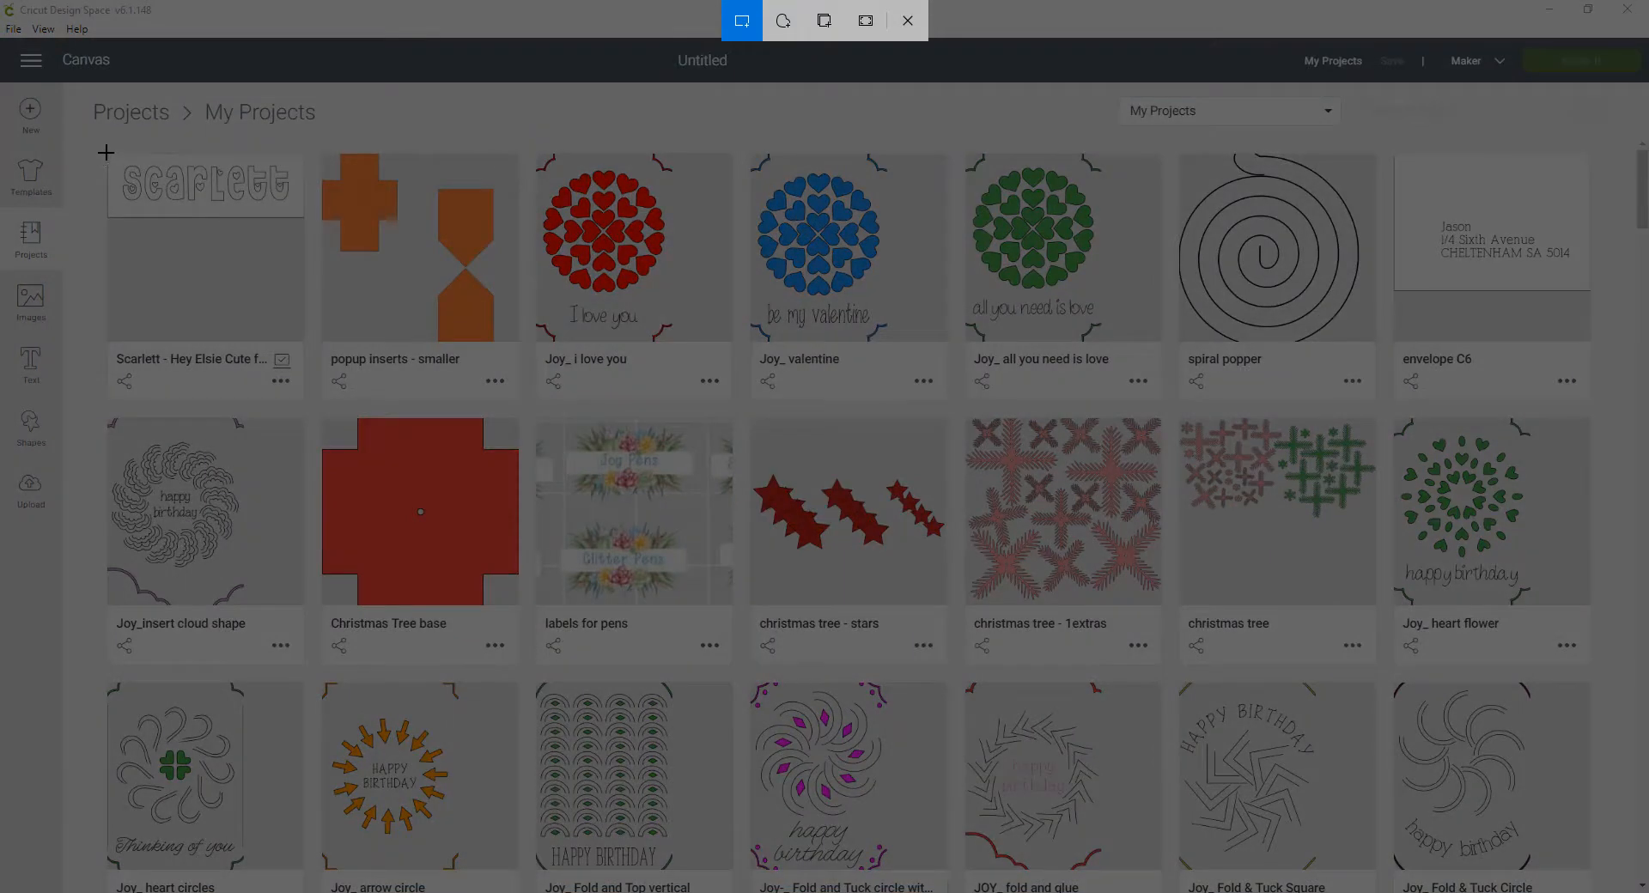
drag(106, 152, 303, 213)
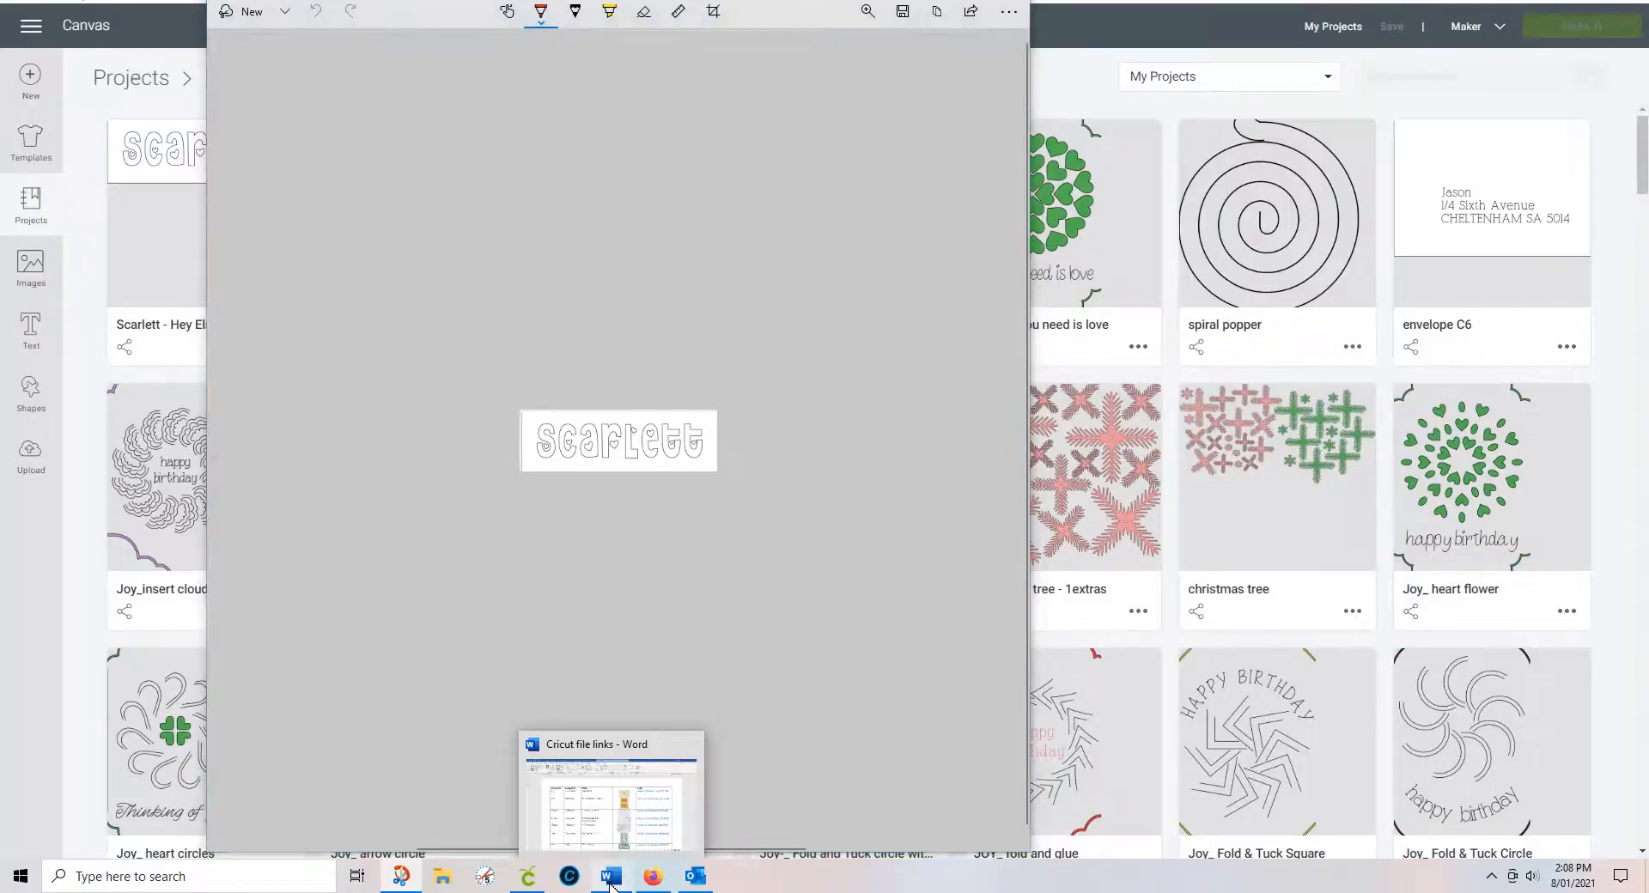
click(611, 876)
click(1009, 322)
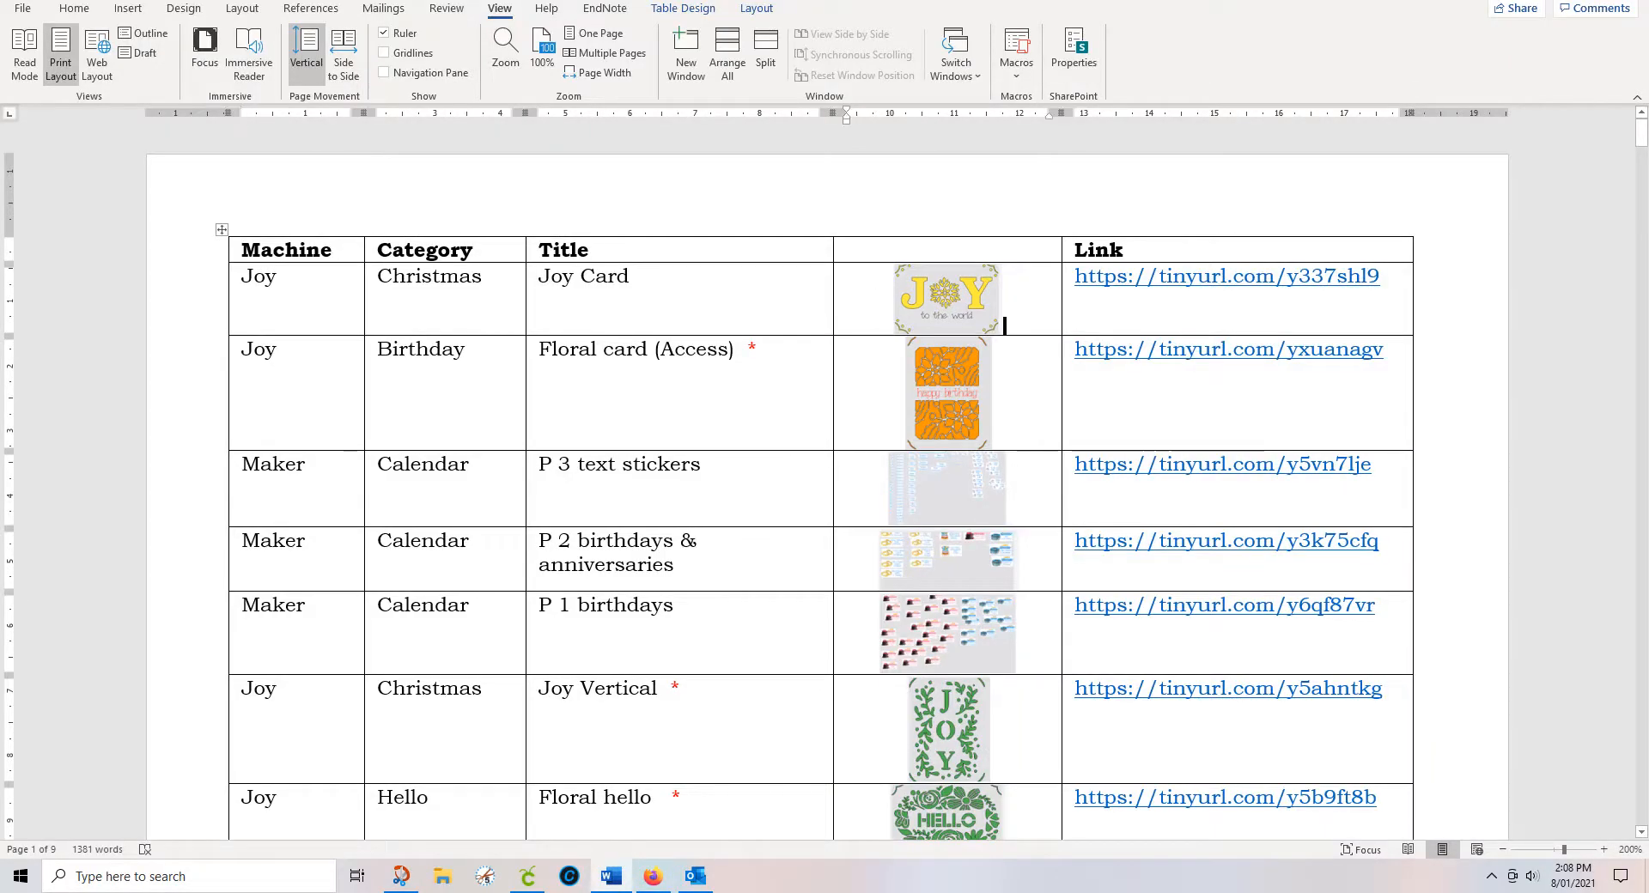
key(ctrl+v)
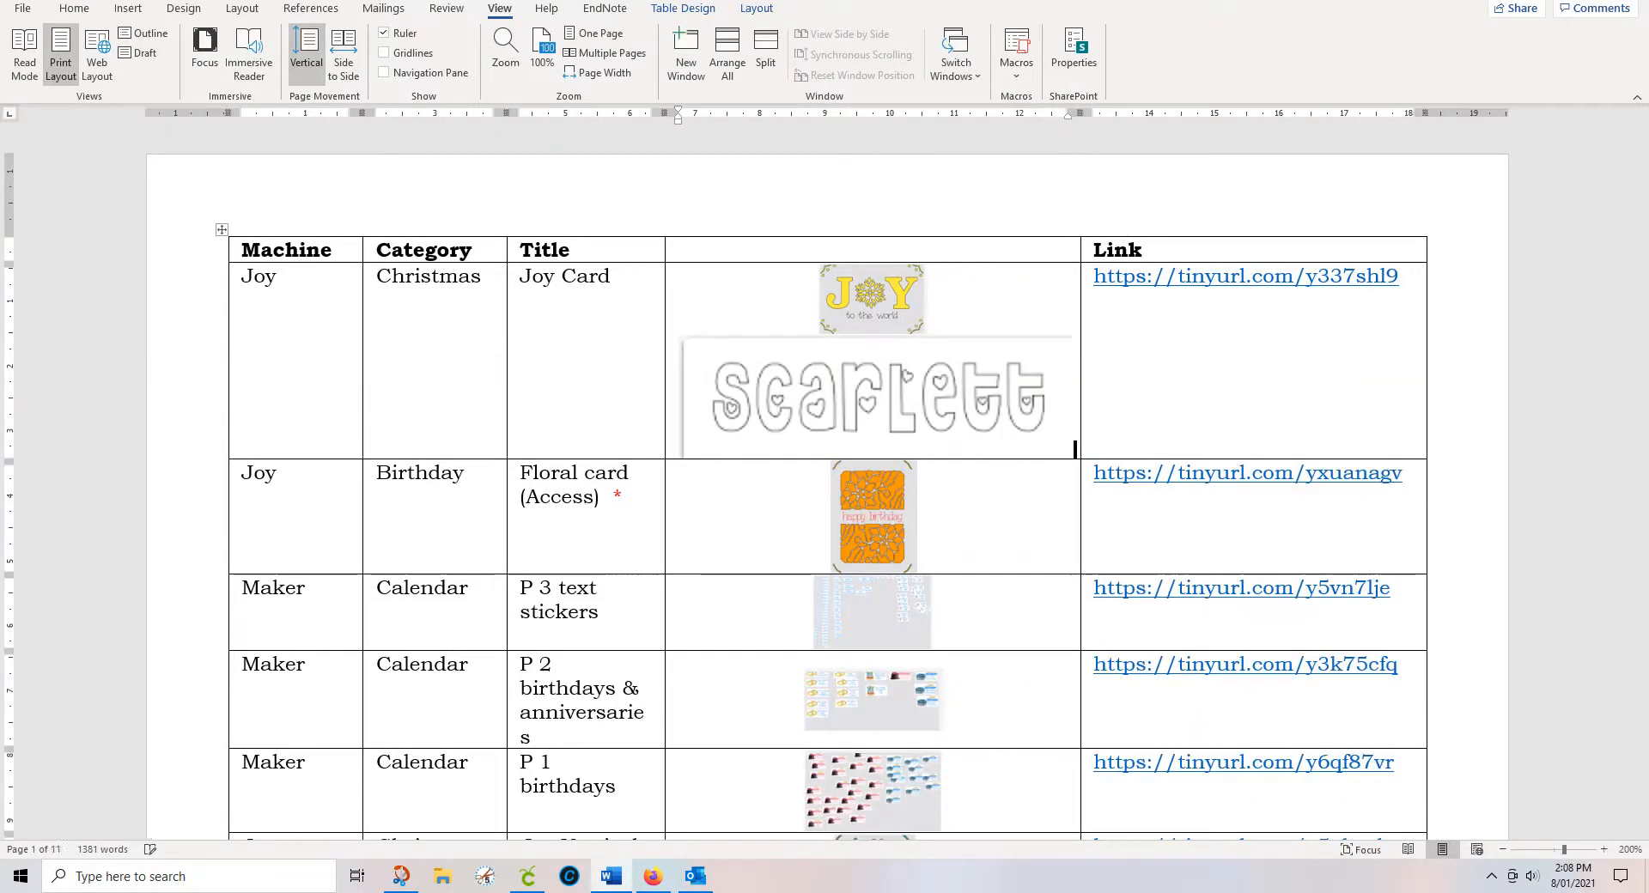
click(908, 425)
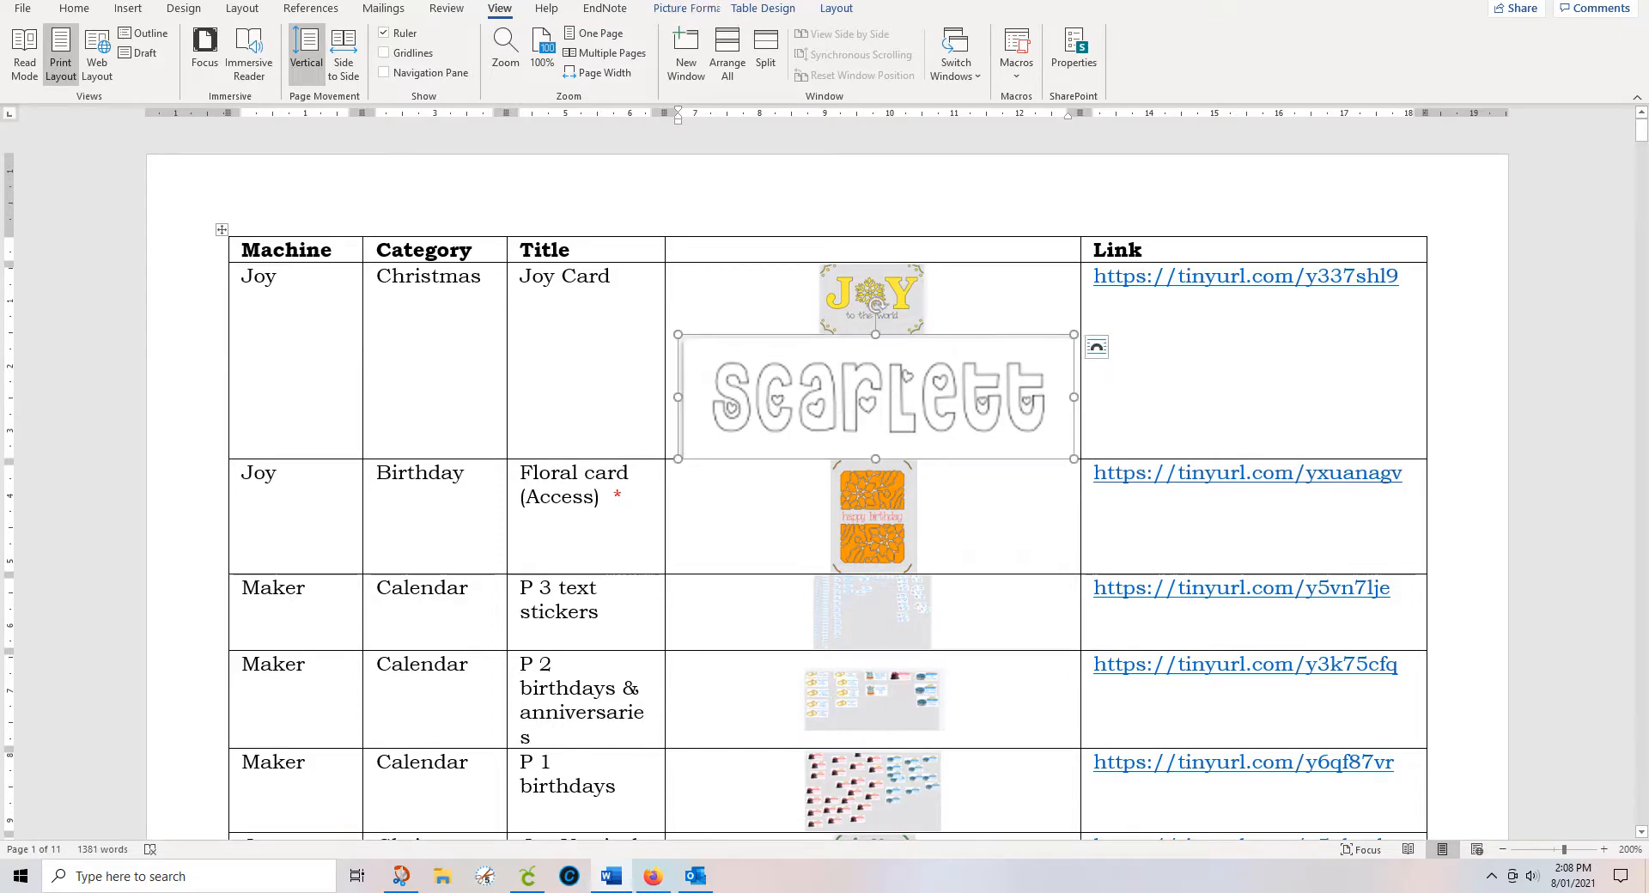
drag(1071, 457, 809, 346)
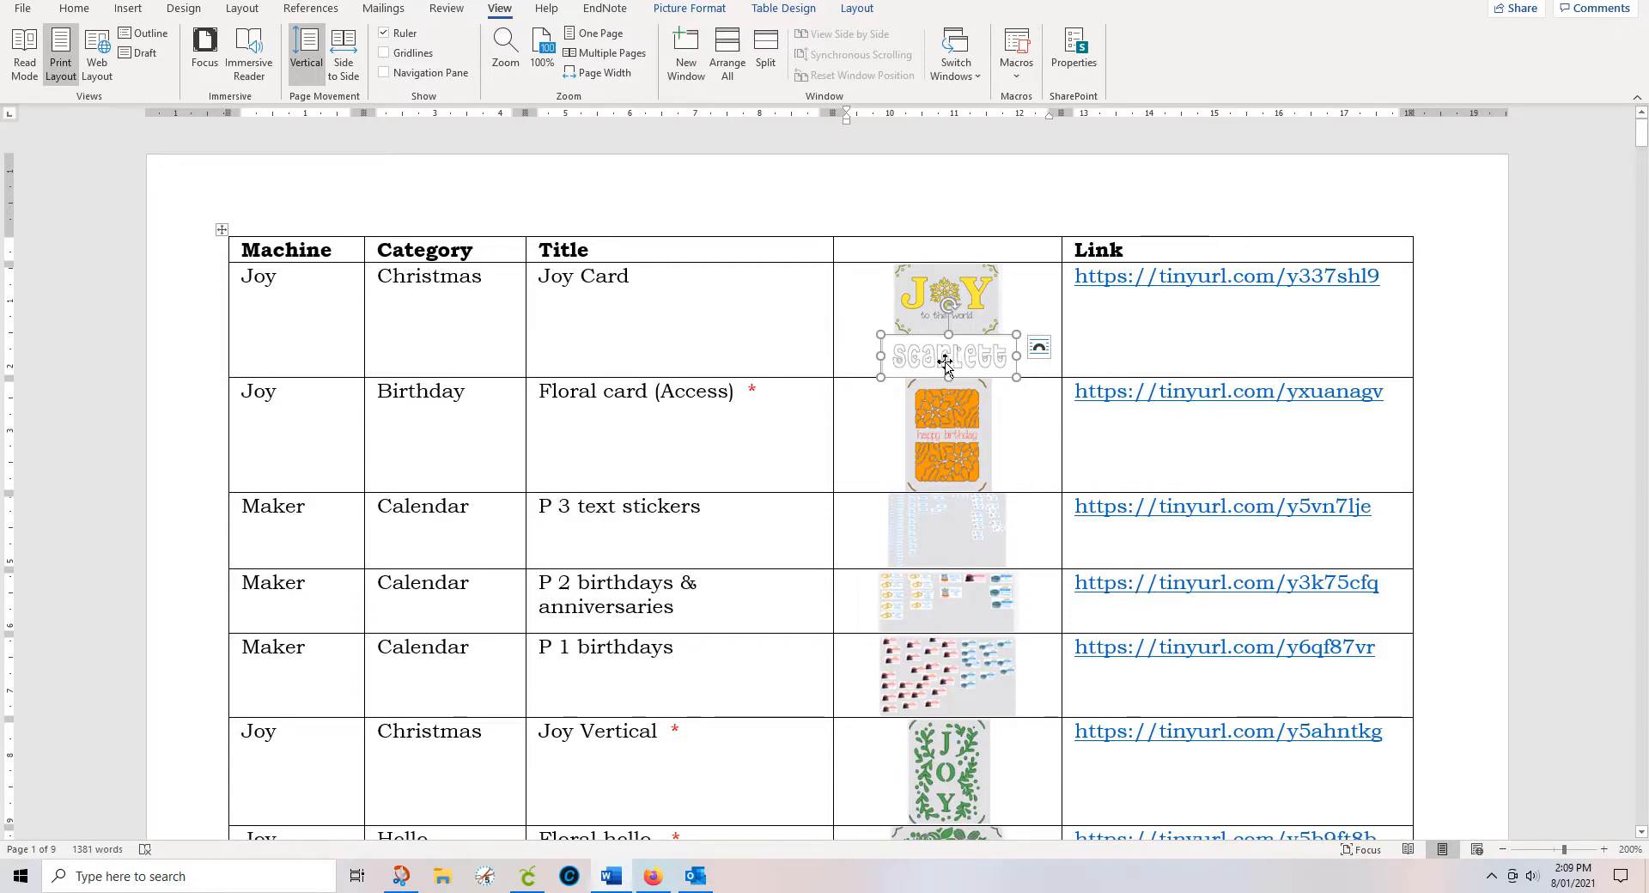
key(Delete)
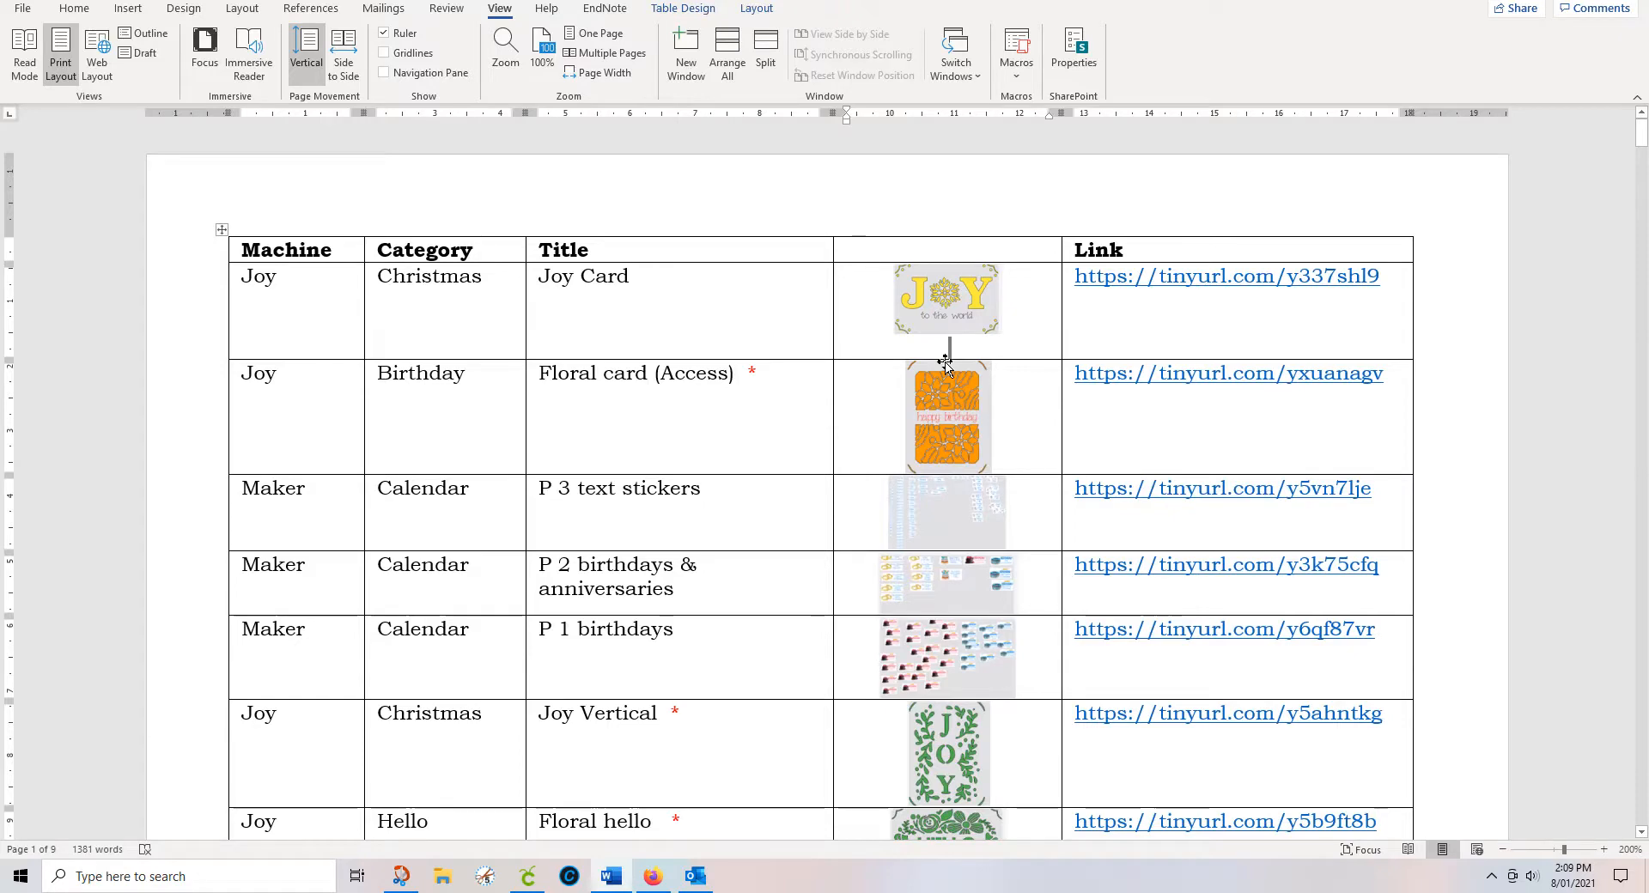
key(BackSpace)
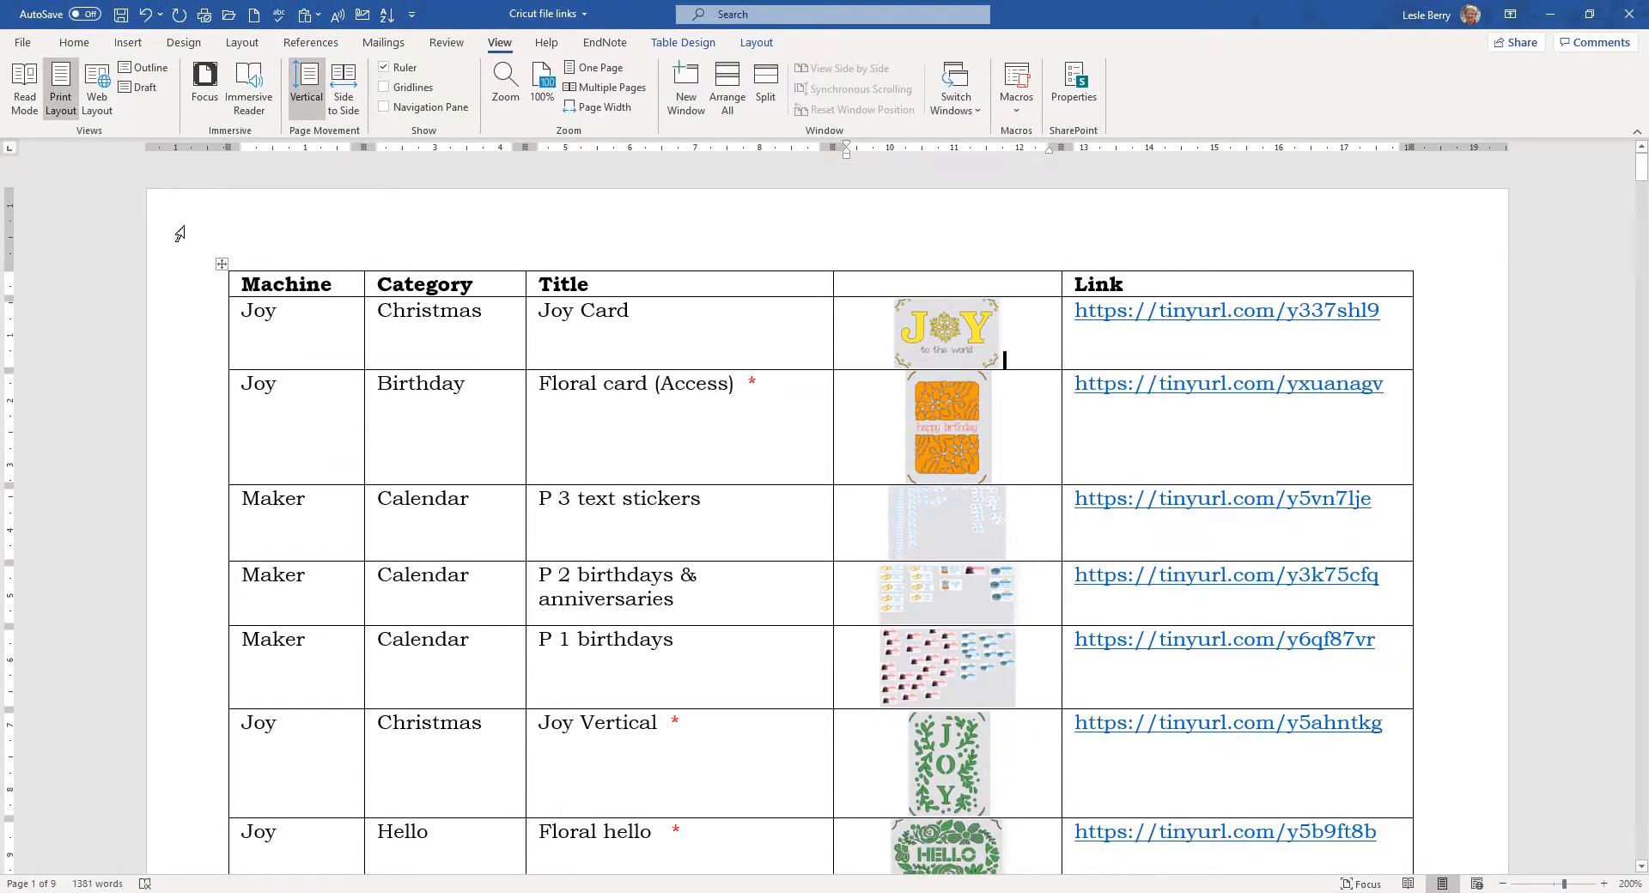
Step: Search the catalogue for 'chris' and follow the Joy Vertical row's TinyURL link
key(ctrl+f)
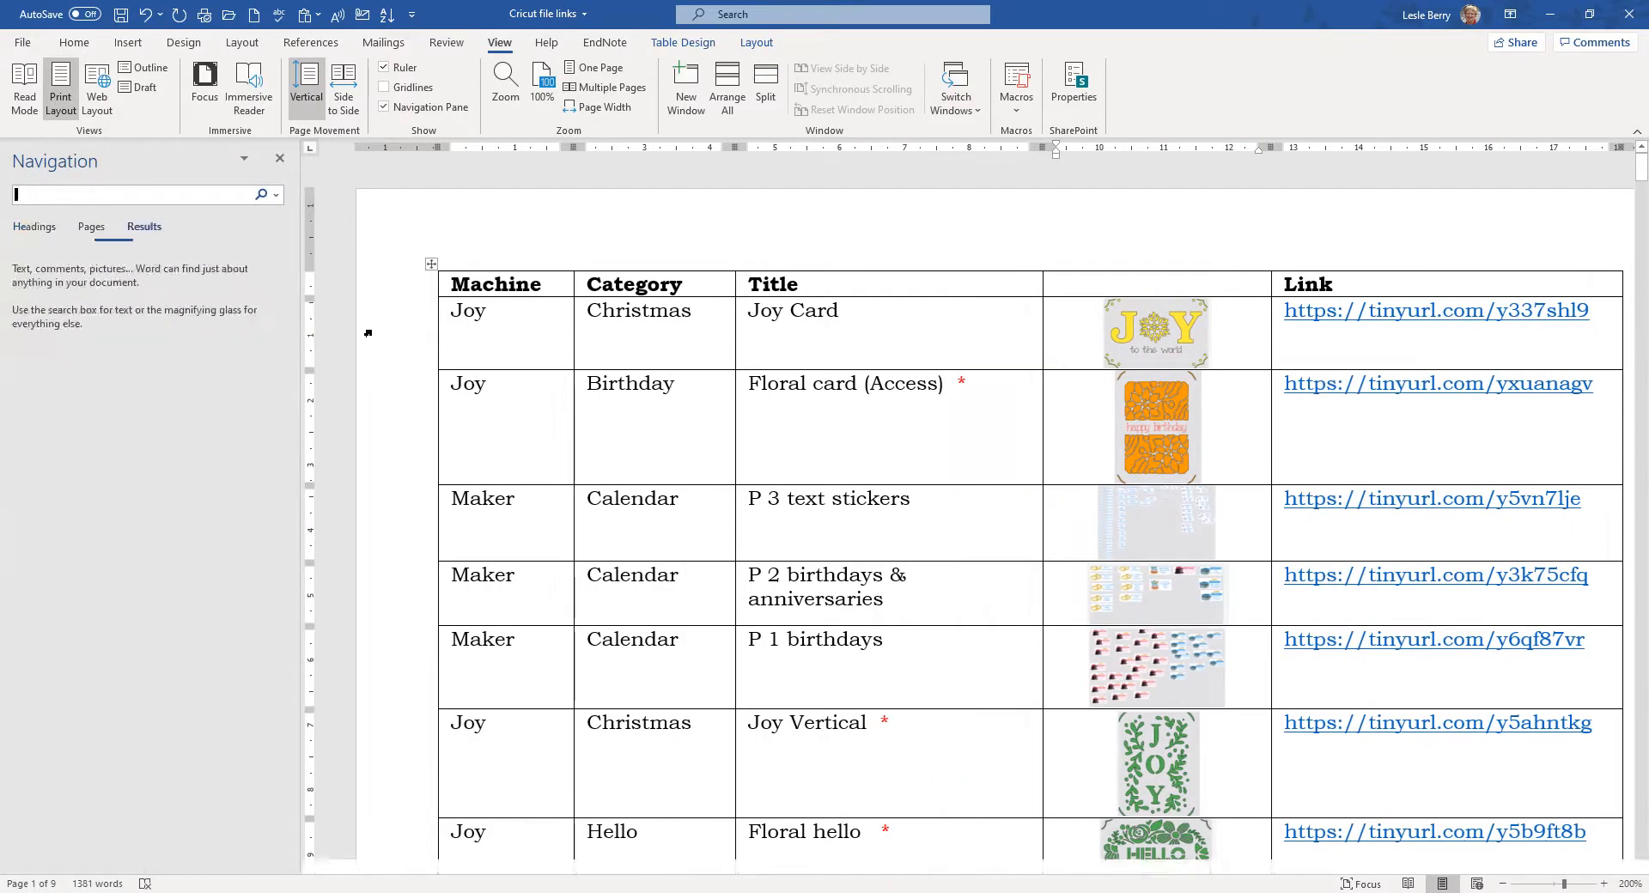
text(christmas)
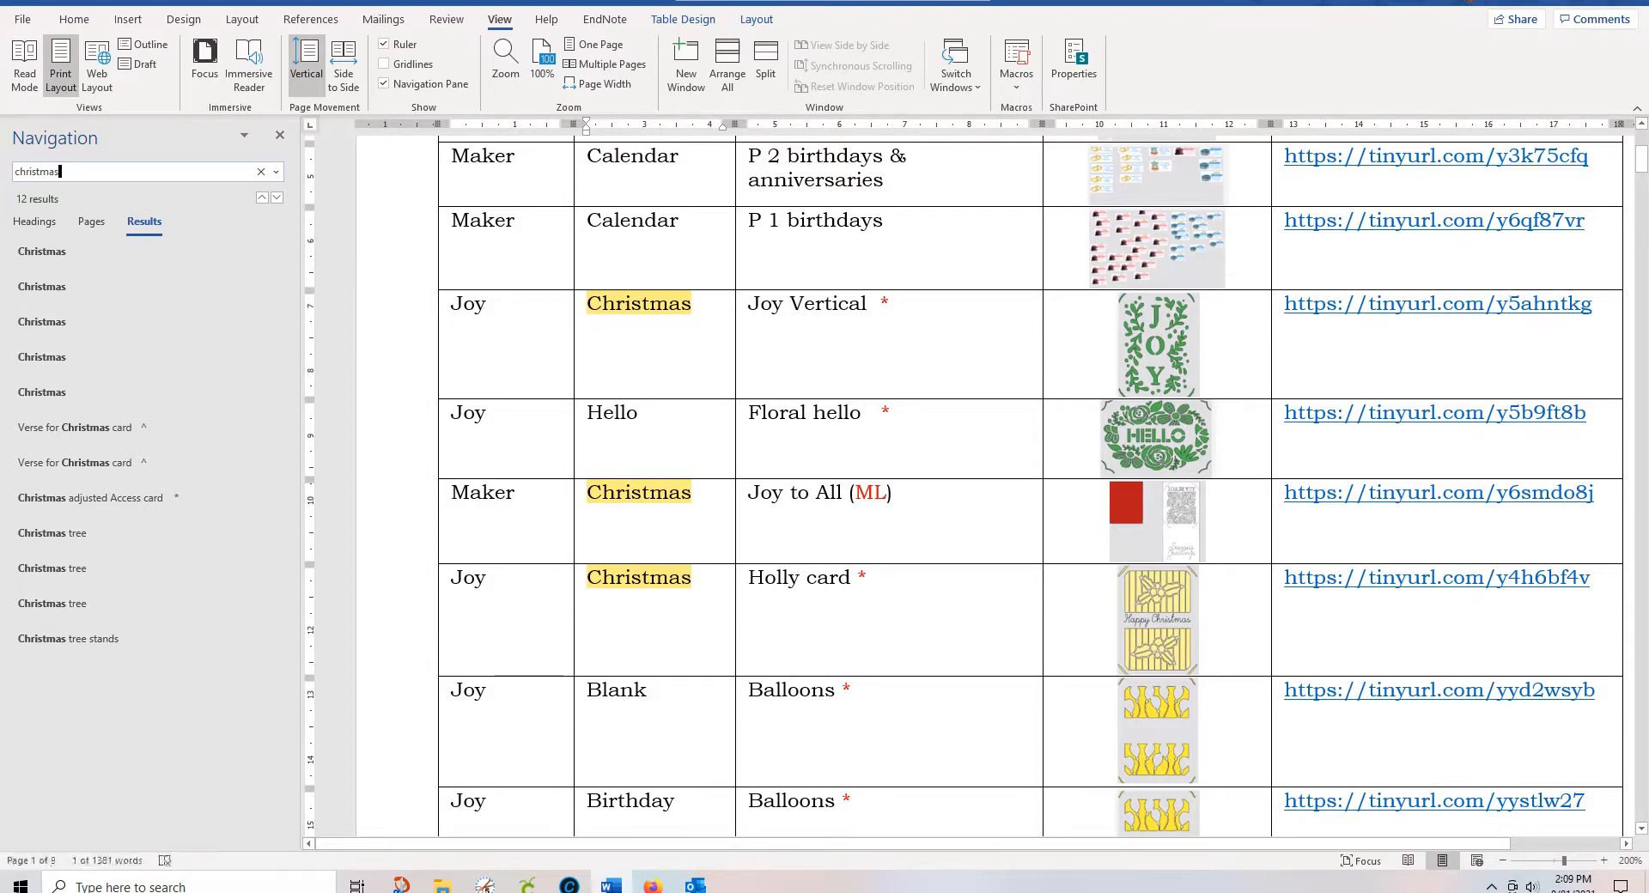
ctrl+click(1421, 307)
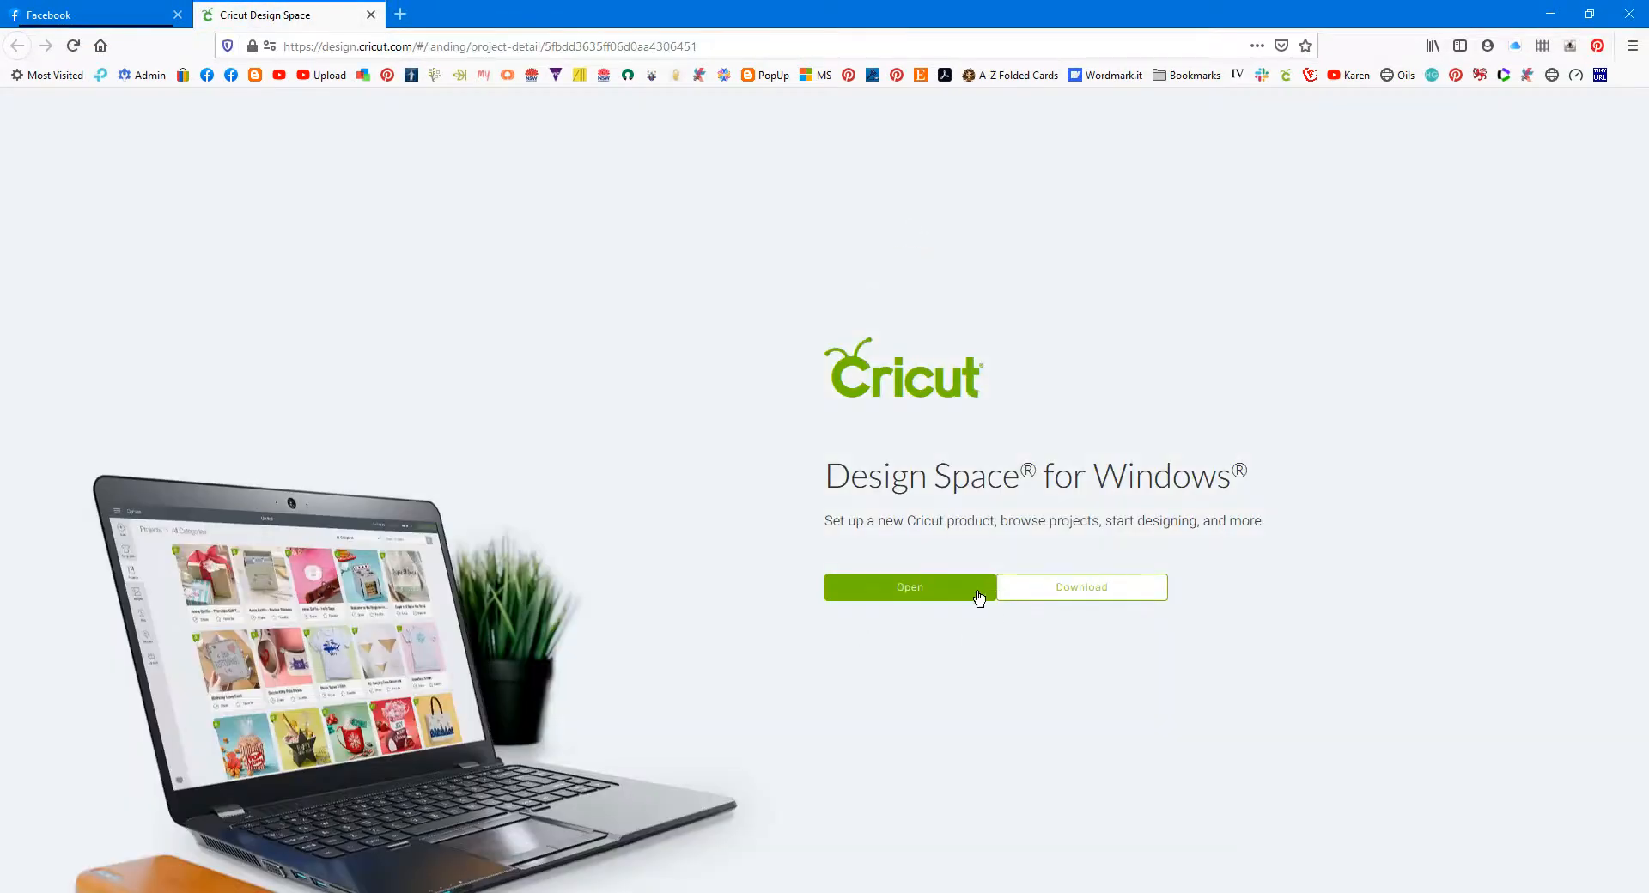
Step: Open the shared JOY_ Christmas joy garland project, close its preview, and quit Cricut Design Space
click(979, 593)
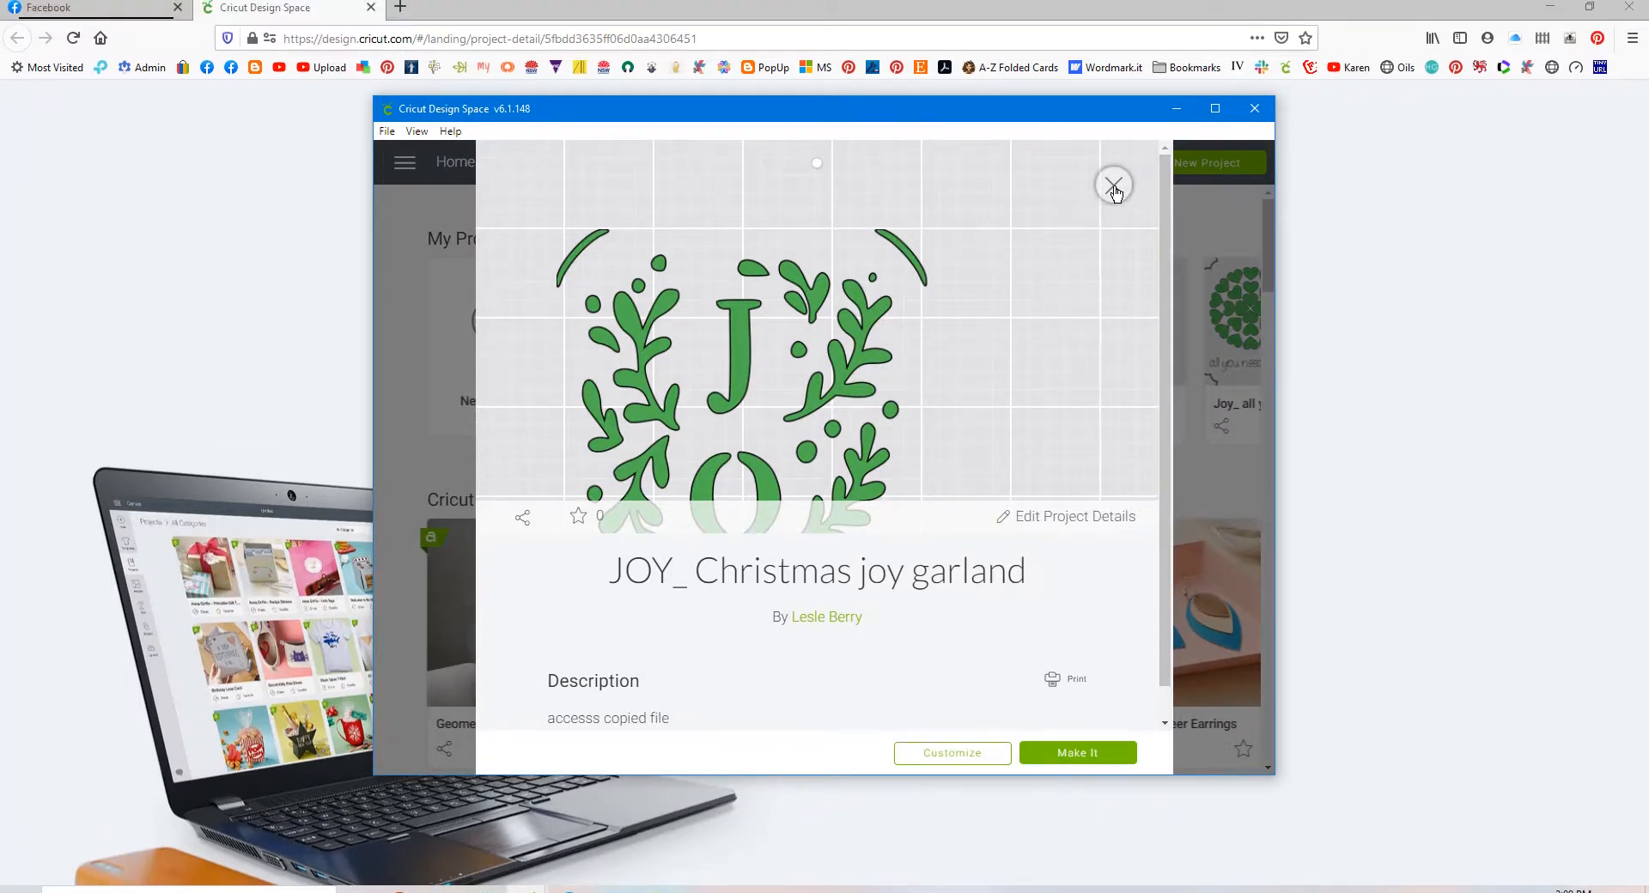
click(1115, 186)
click(1259, 115)
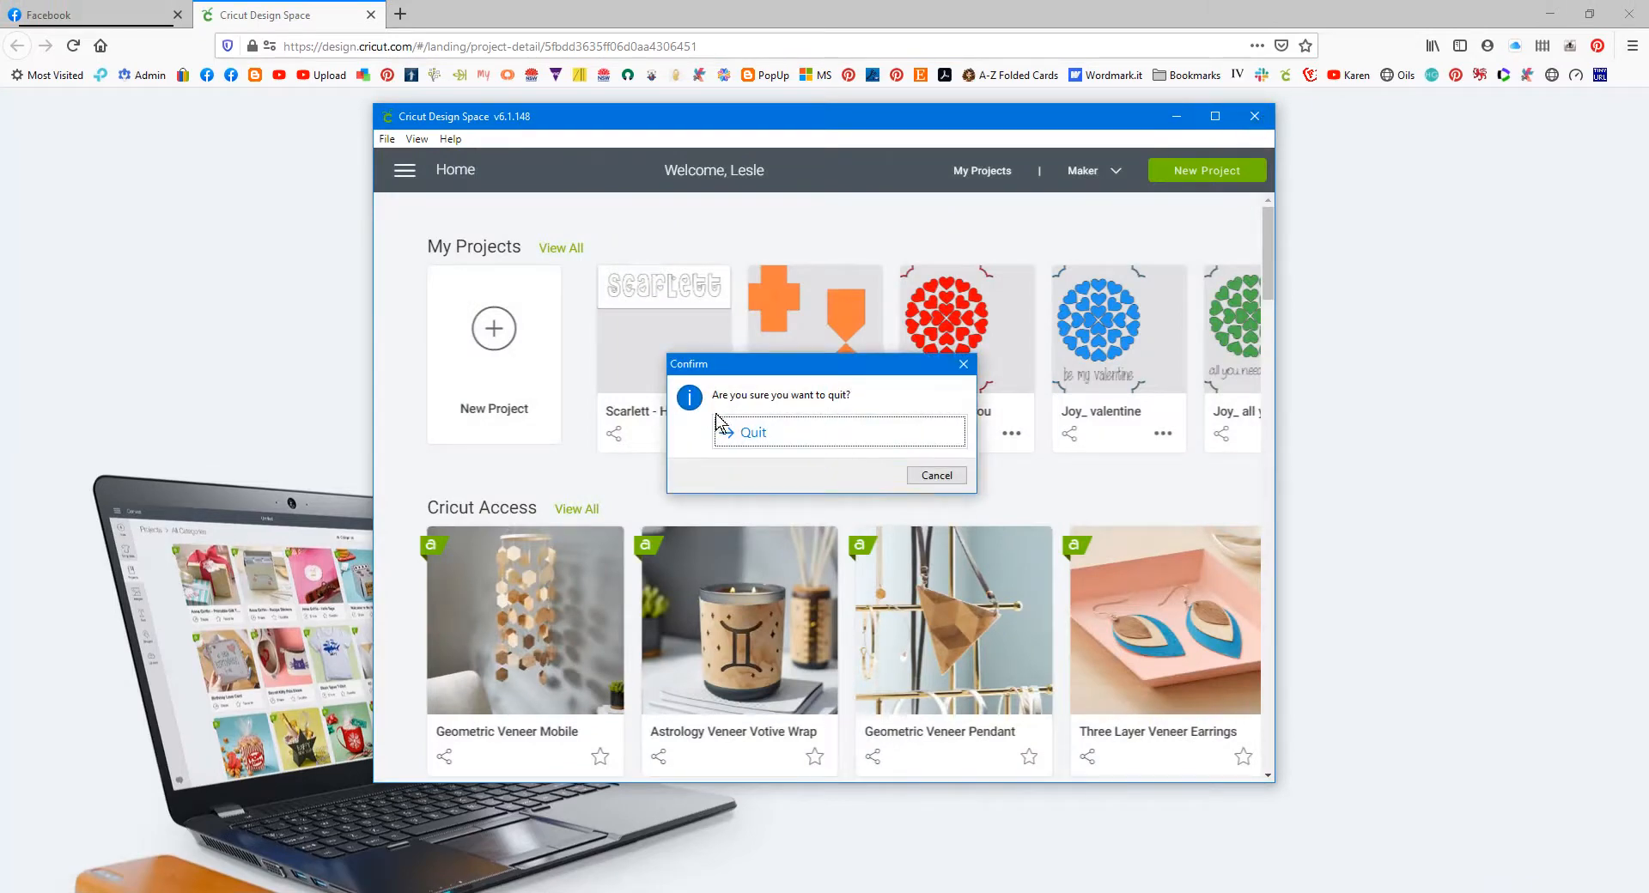
click(754, 443)
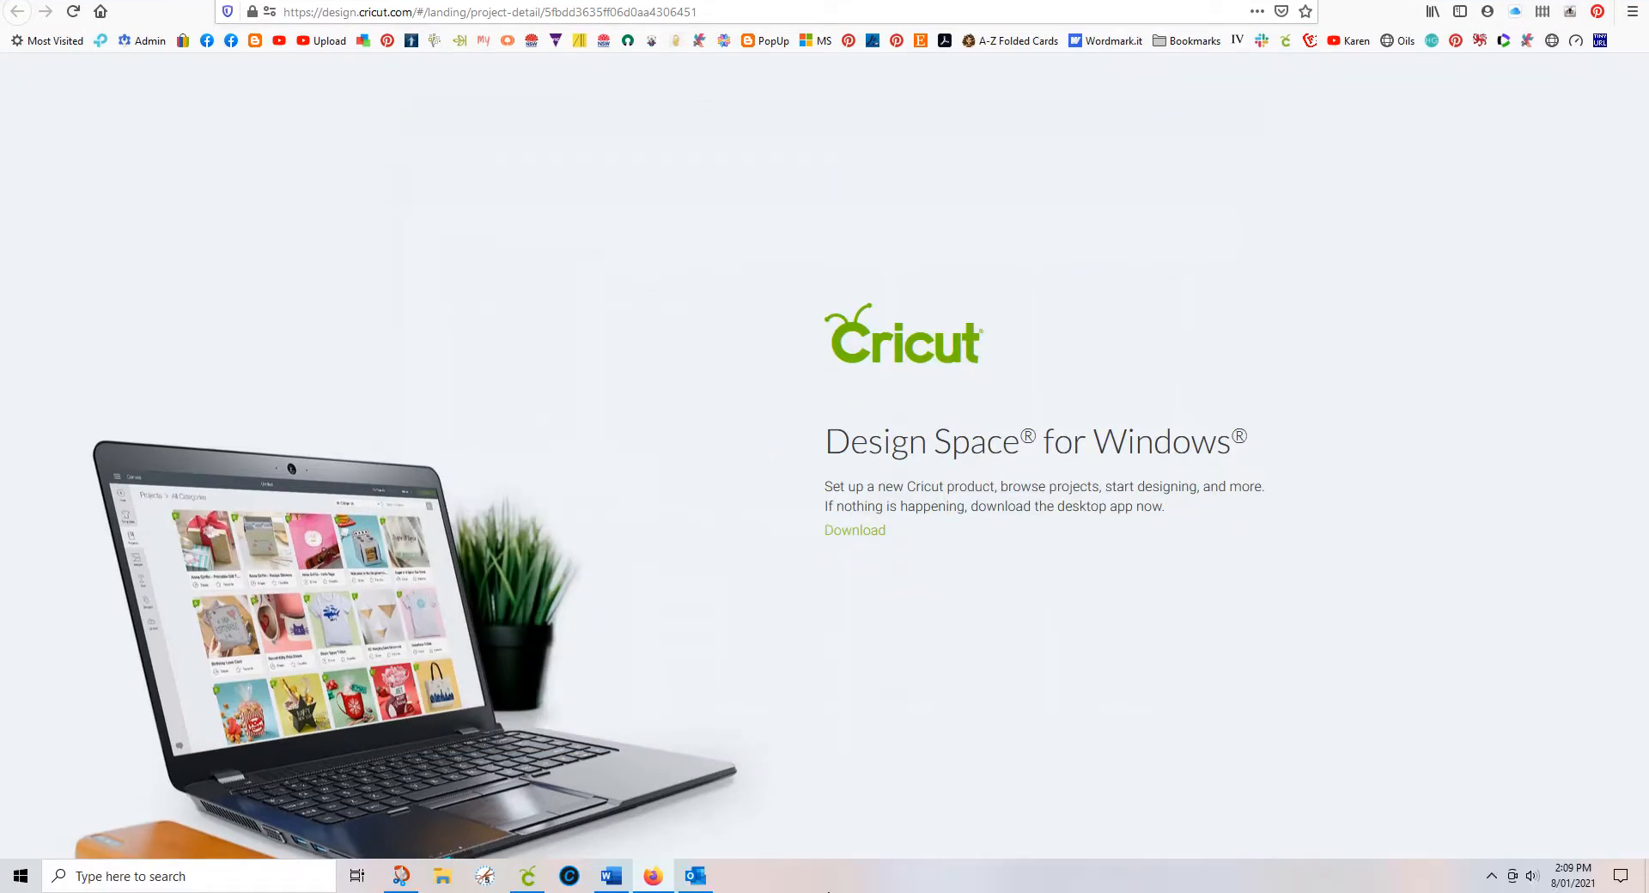
click(690, 884)
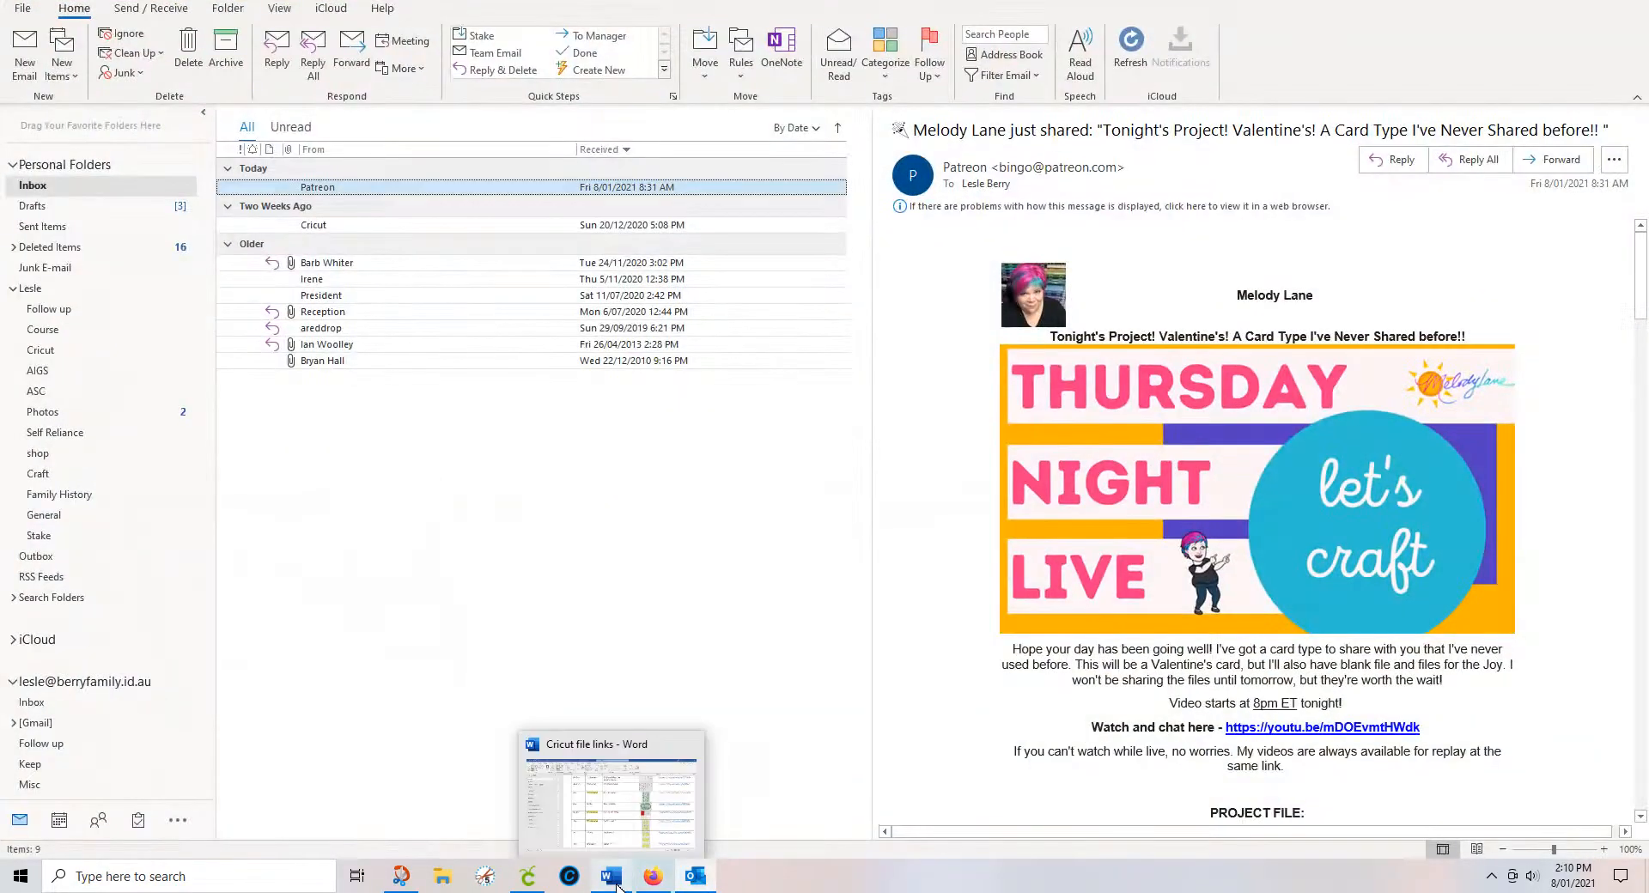
Step: Scroll the Word catalogue down to the symbol legend, then return to Cricut Design Space's My Projects
click(611, 877)
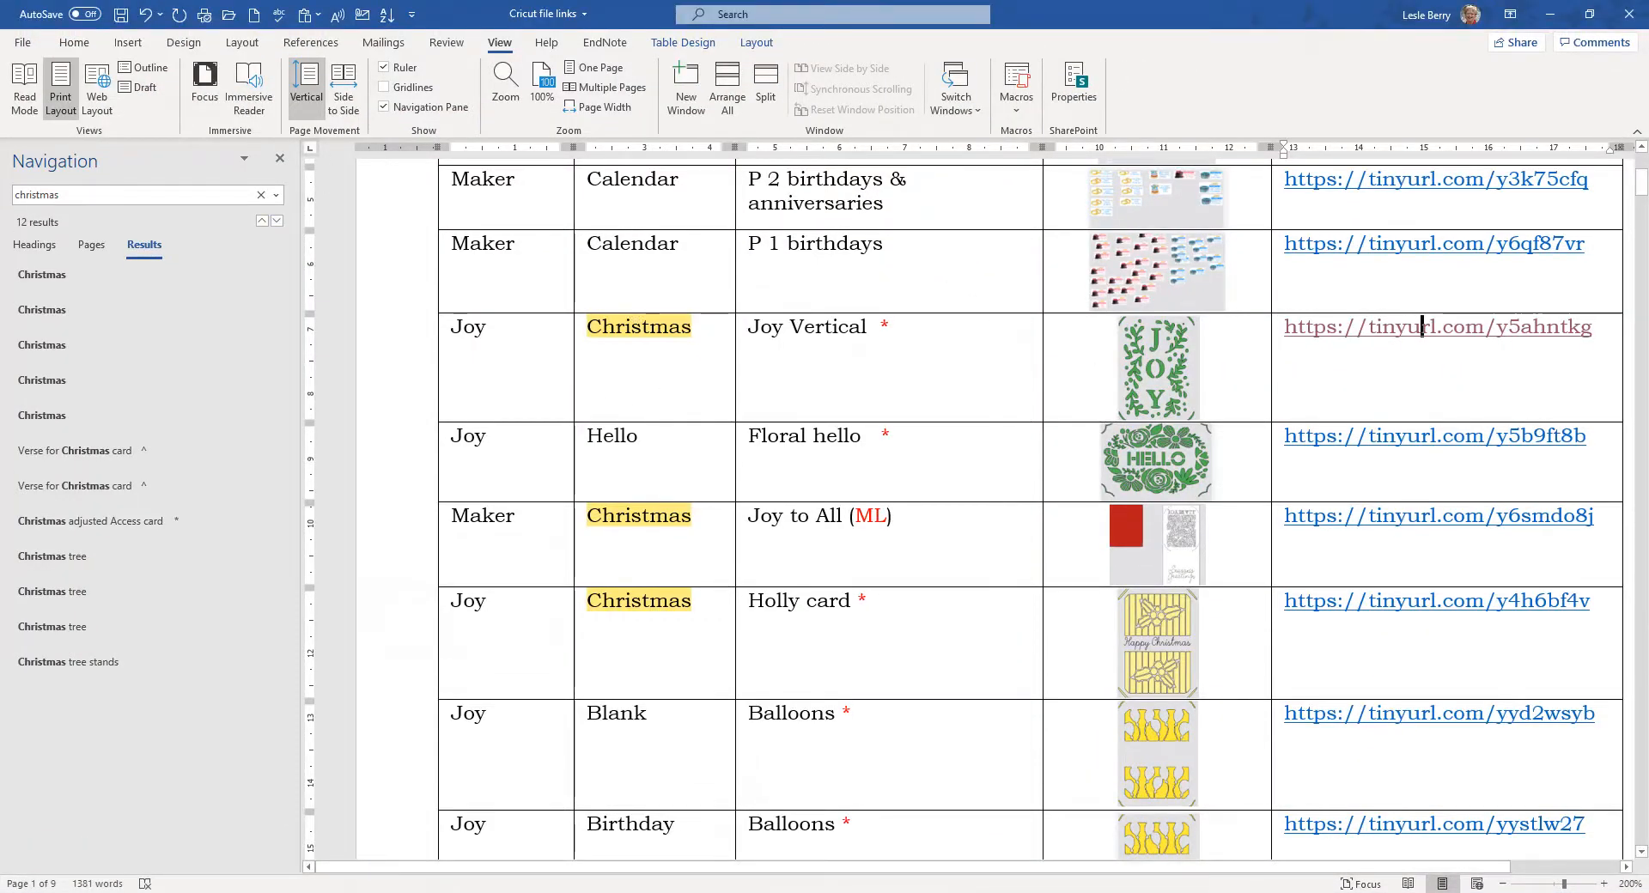
scroll(1423, 327, down, 7)
scroll(412, 610, down, 6)
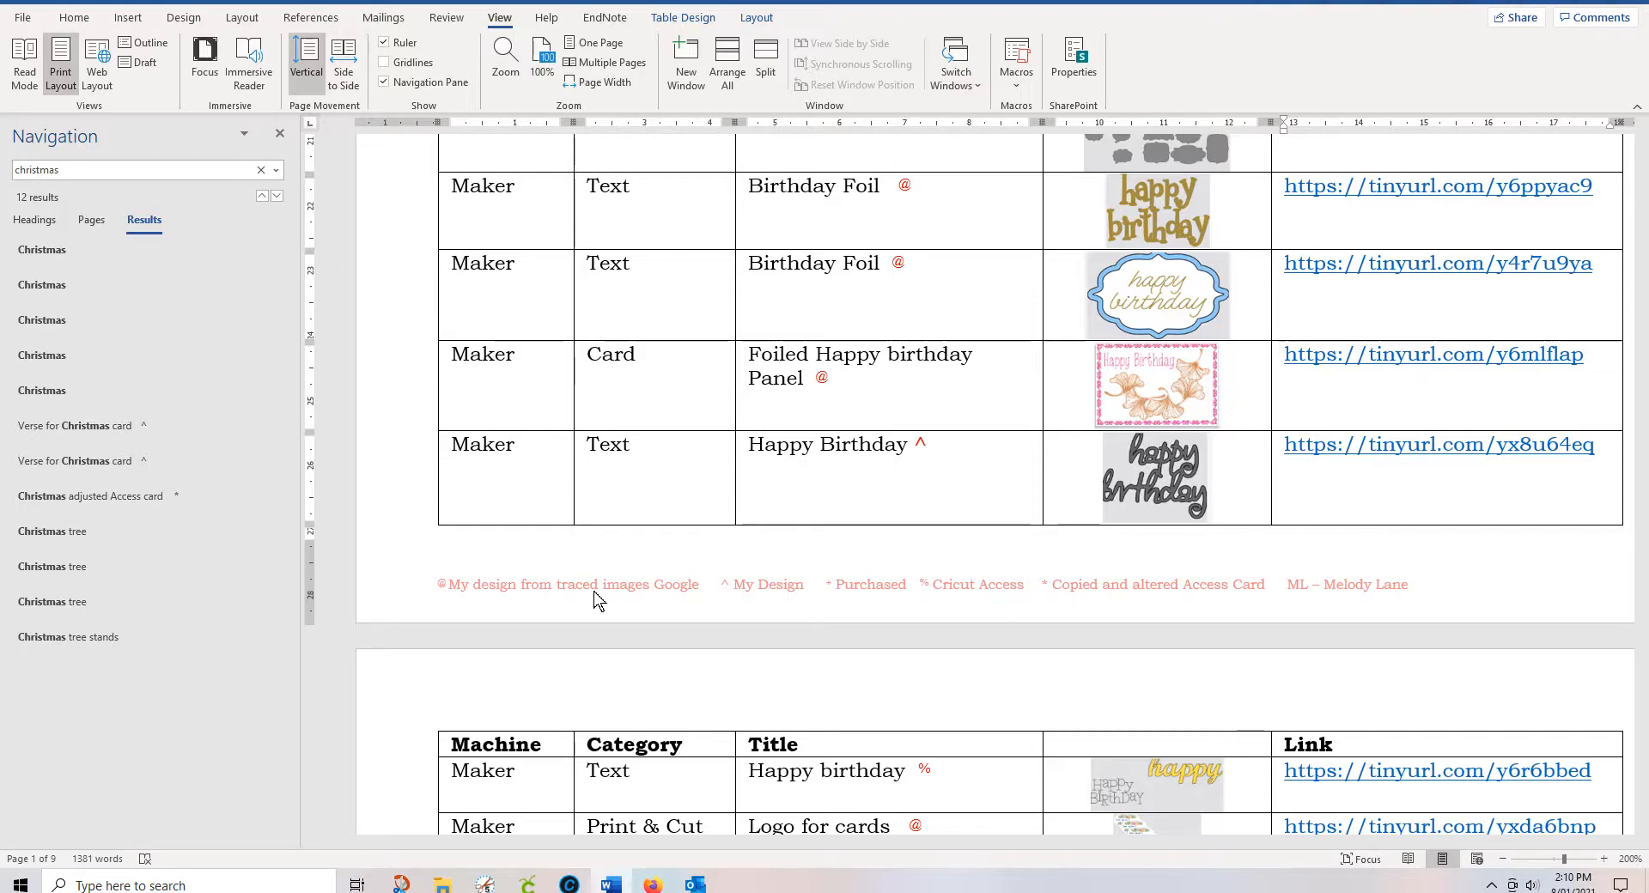
scroll(599, 599, down, 1)
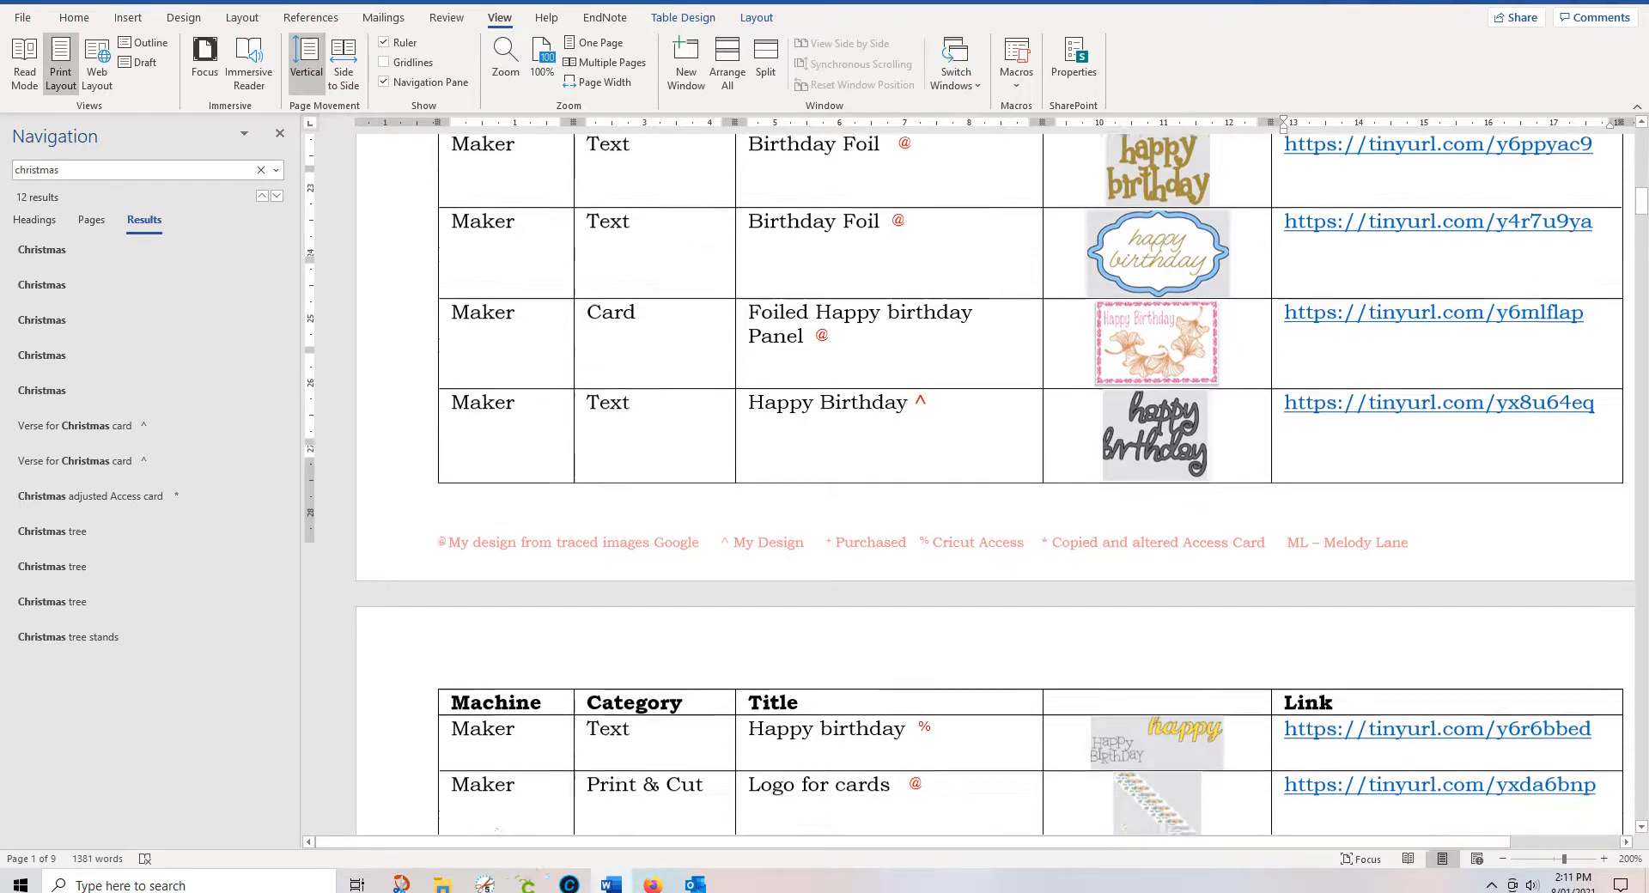
scroll(971, 486, down, 3)
scroll(970, 485, up, 5)
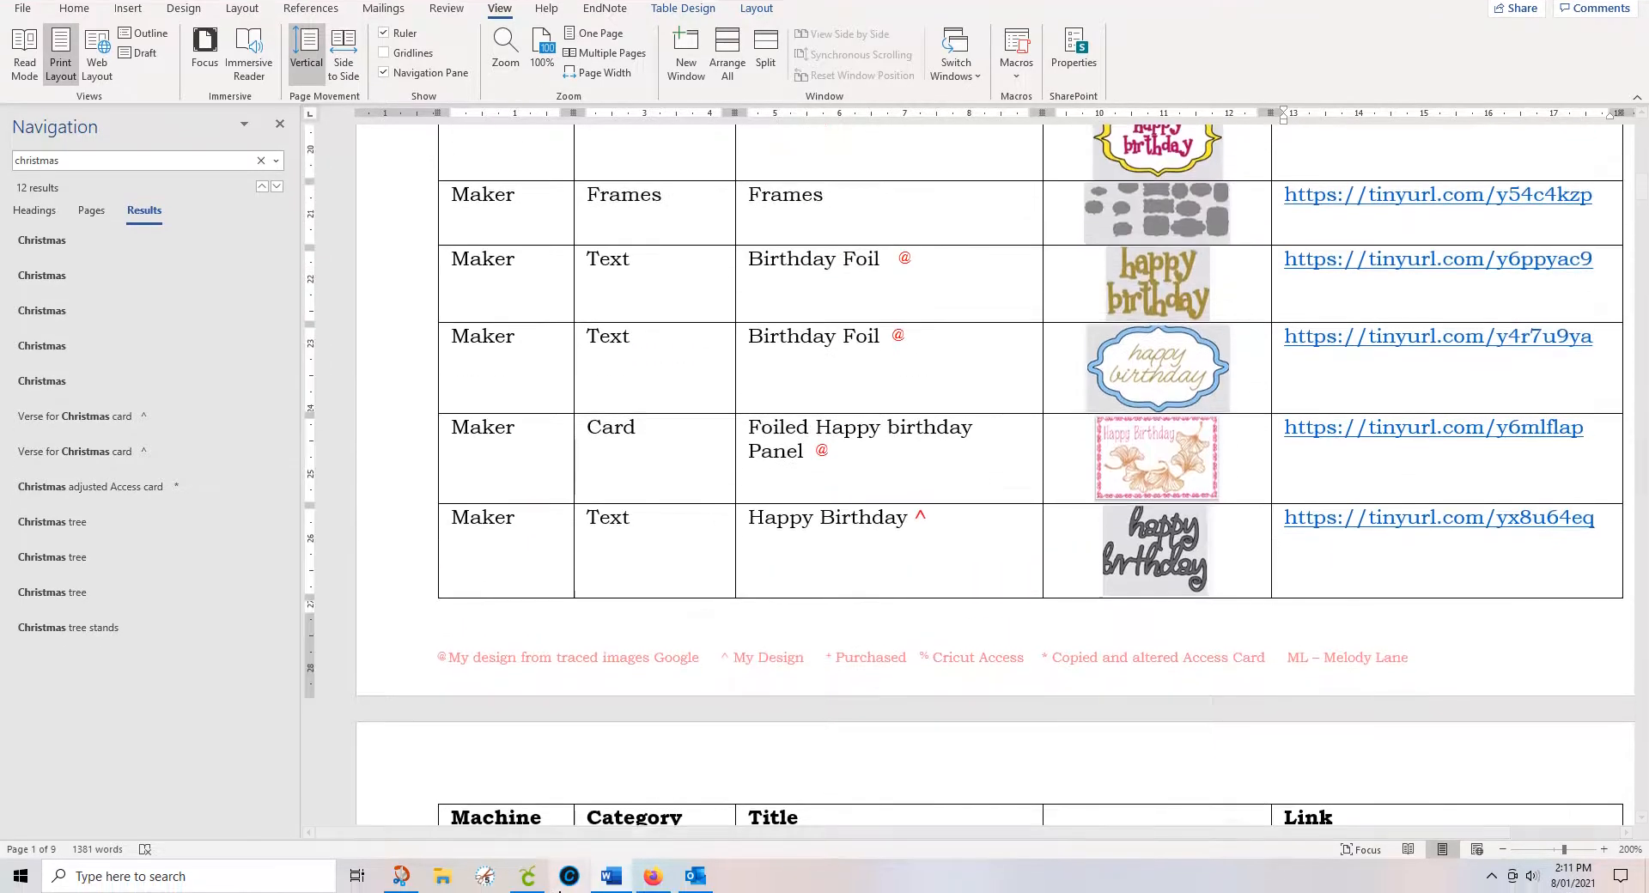
click(569, 876)
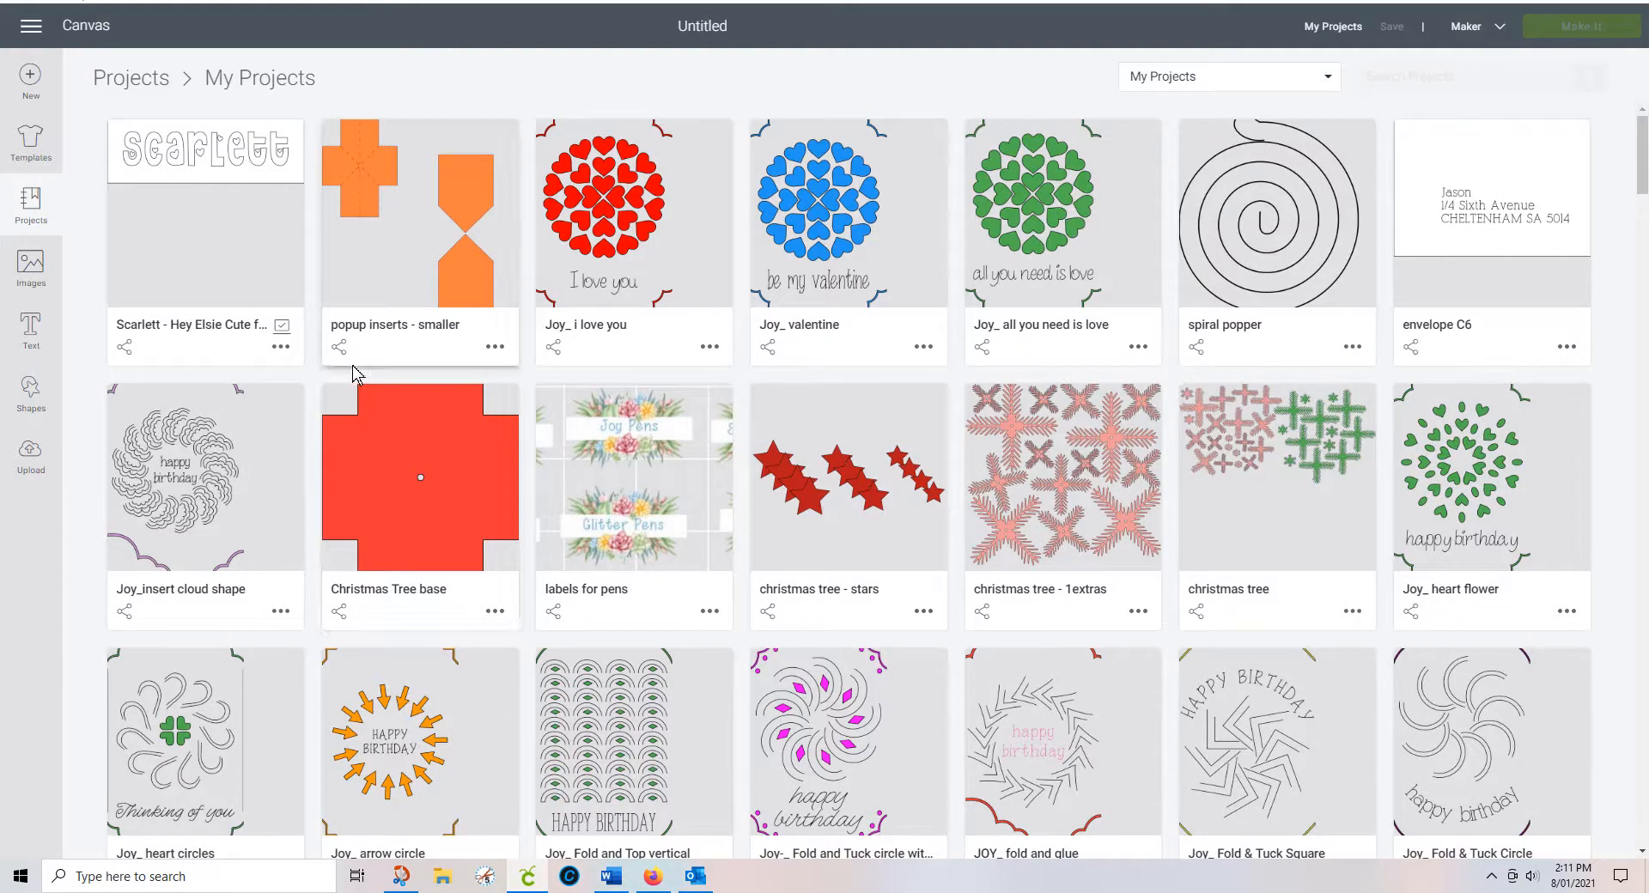
Step: Check that Scarlett is viewable by anyone with the link, cancel, and open Joy_ i love you's options
click(279, 348)
click(230, 207)
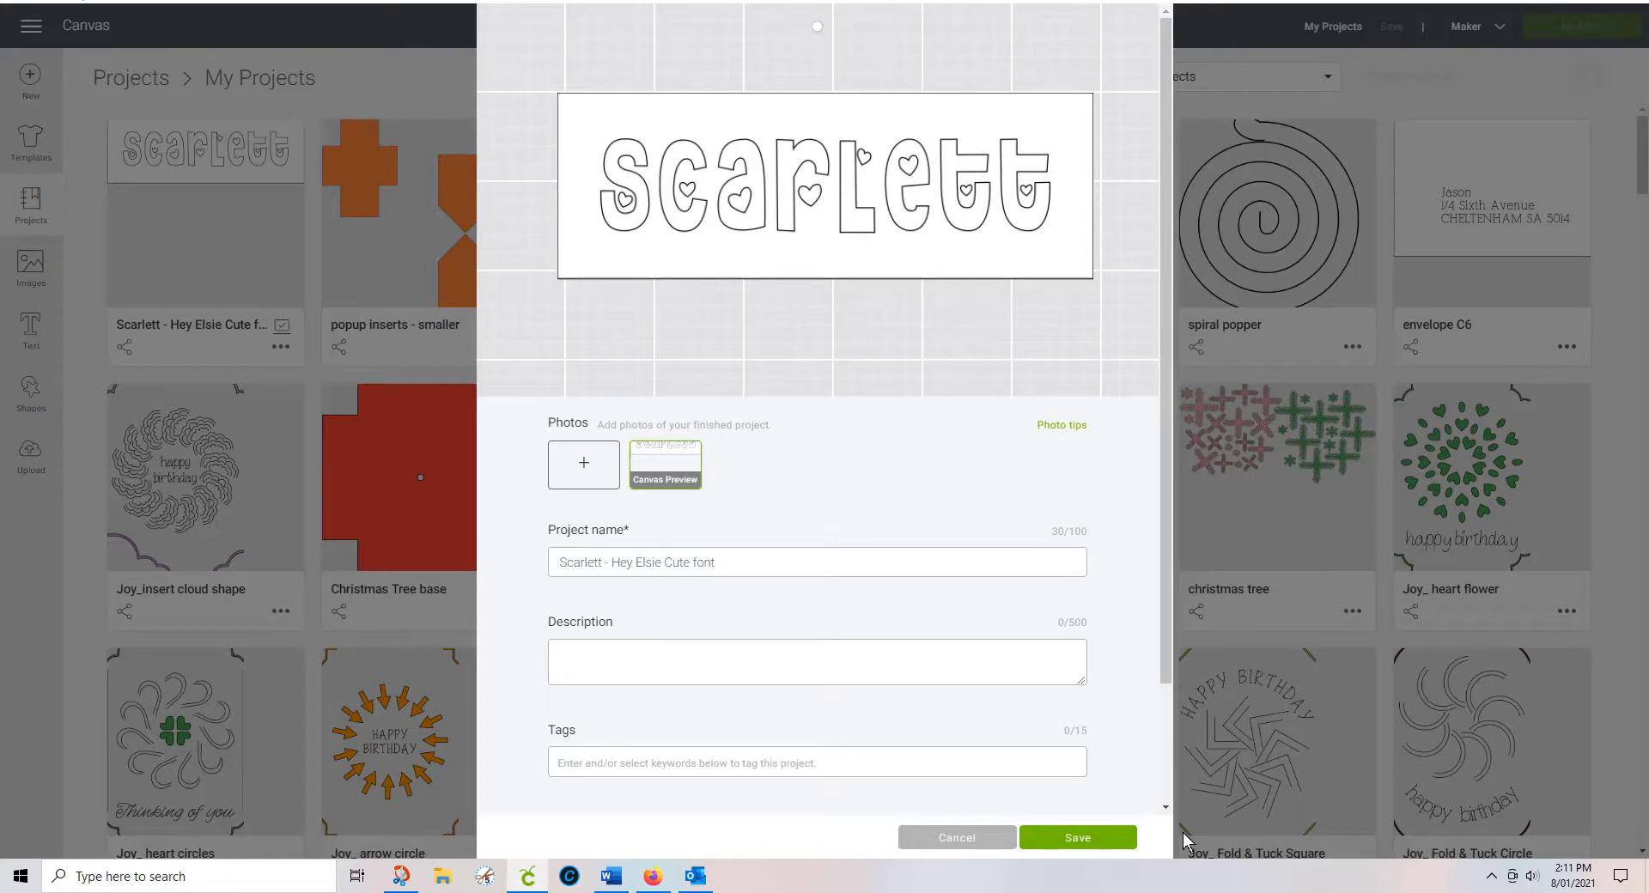
scroll(1164, 644, down, 2)
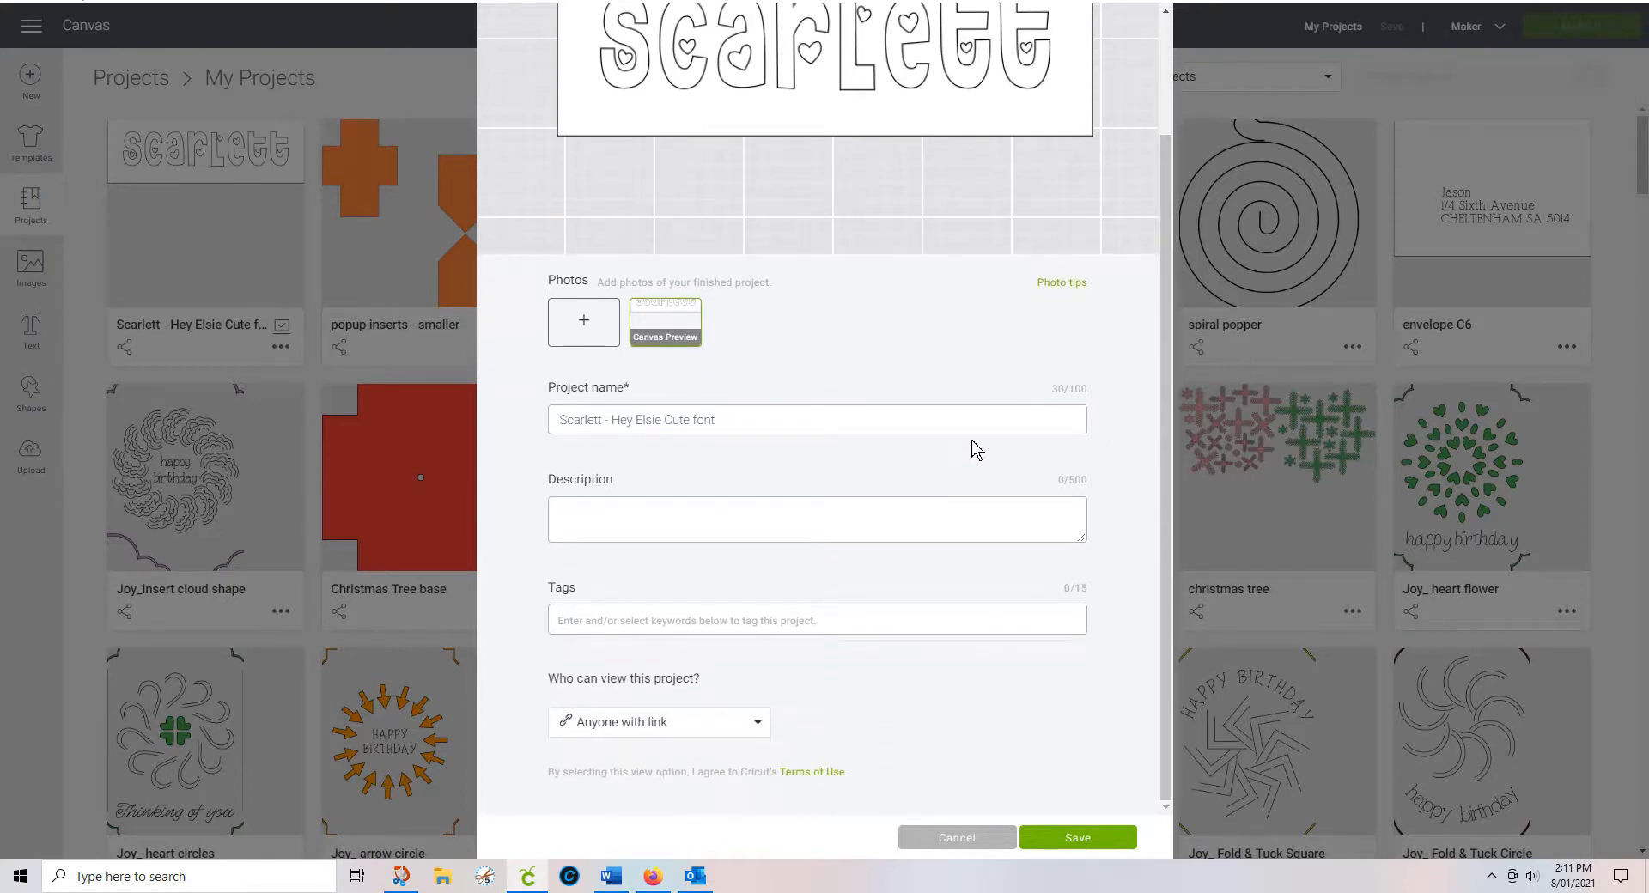
click(760, 726)
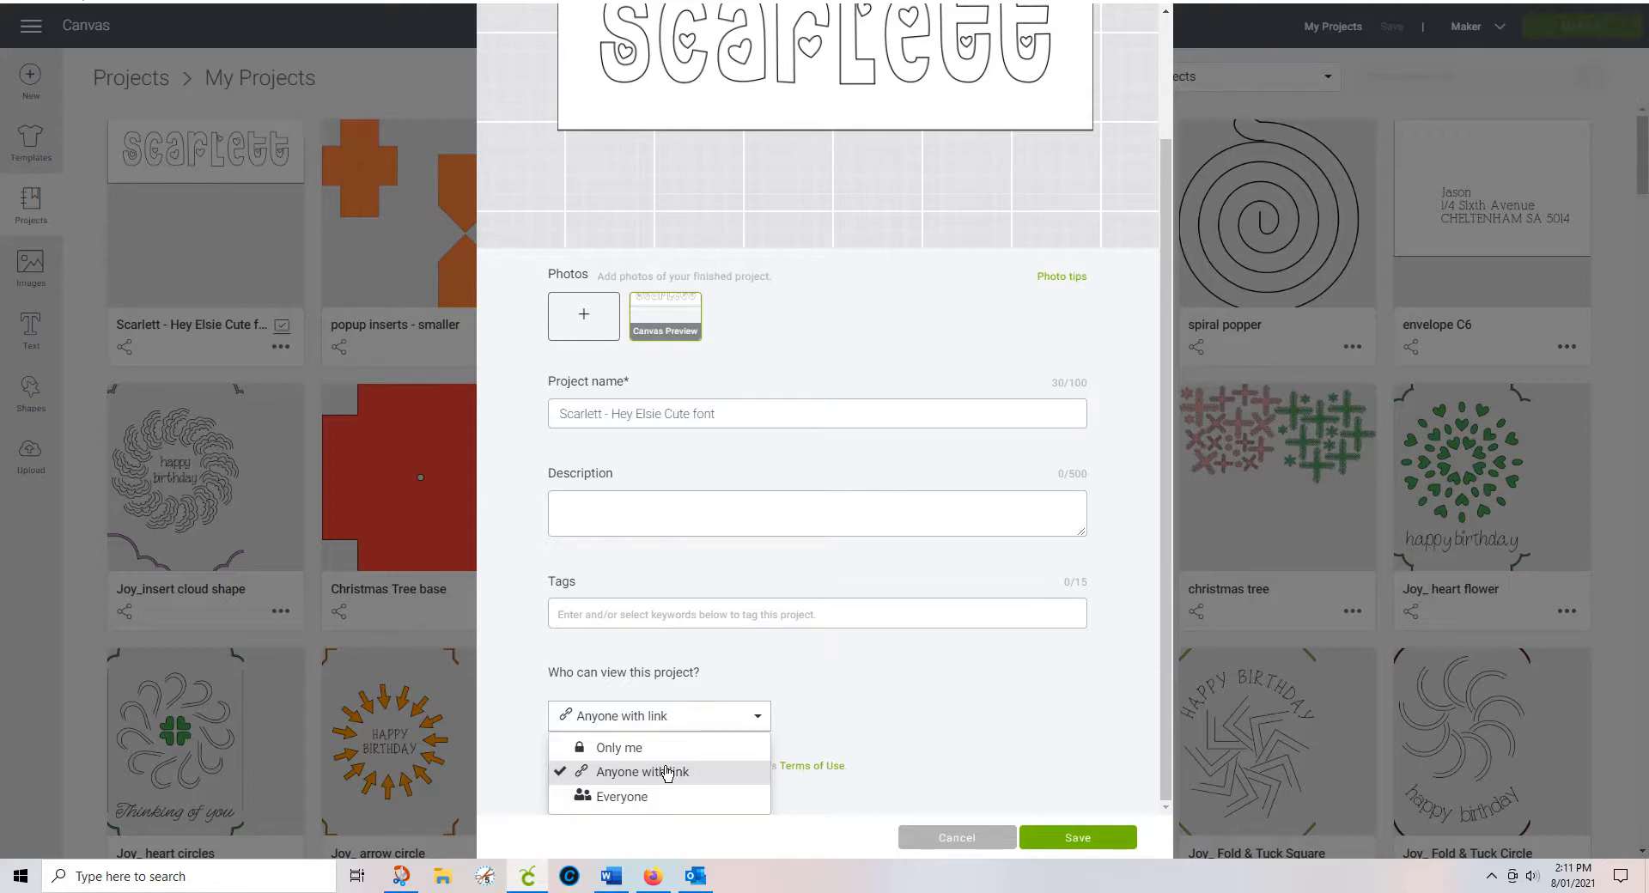
click(986, 840)
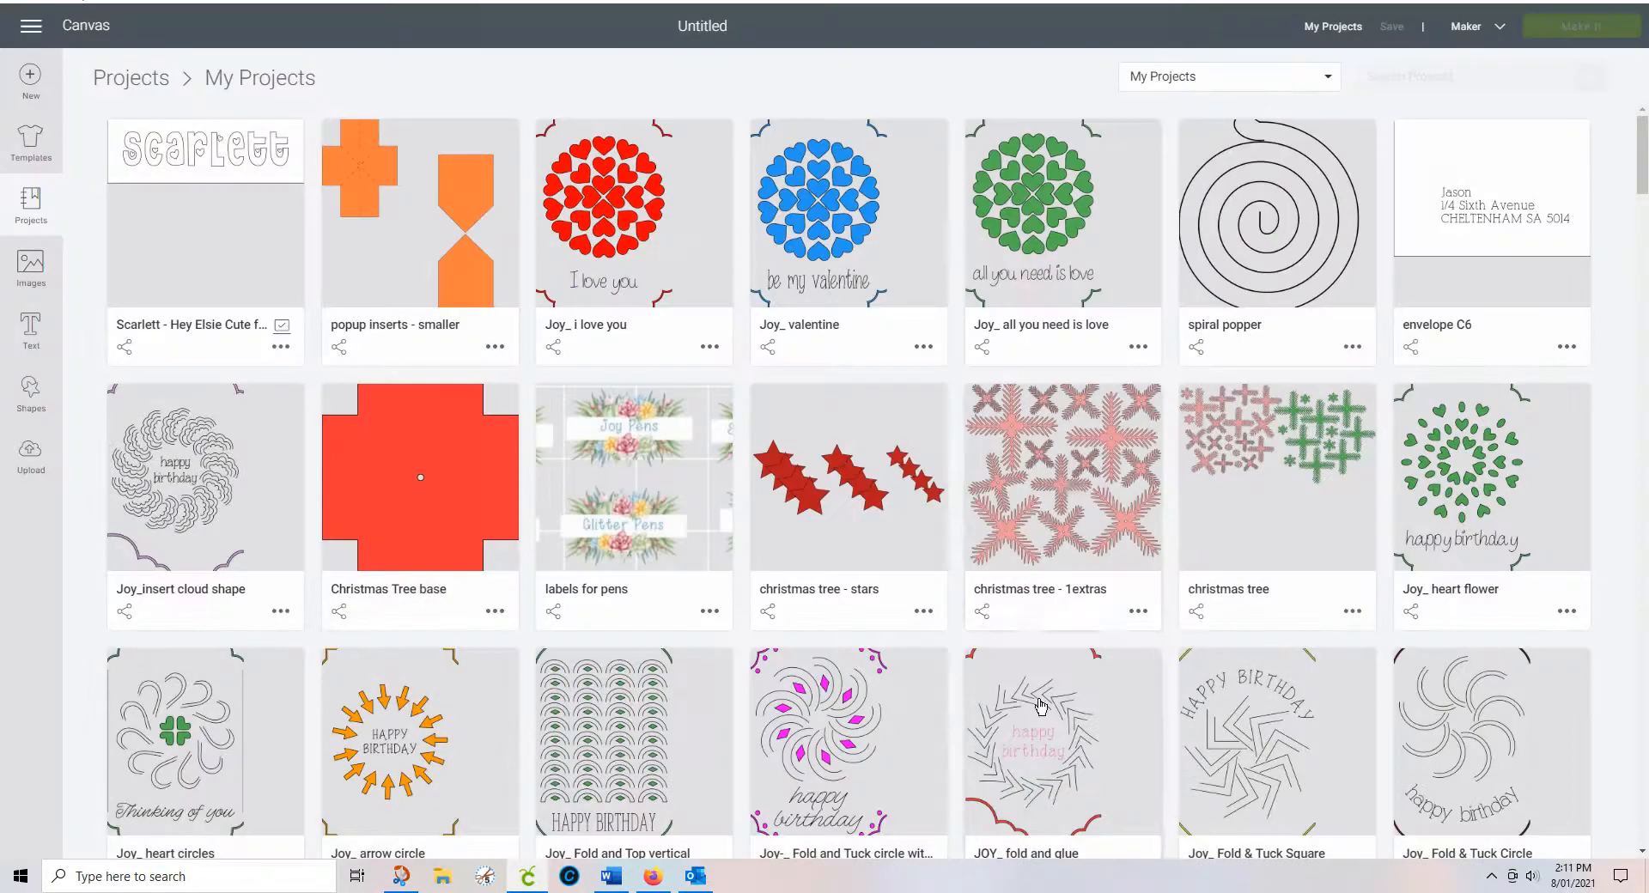
click(704, 347)
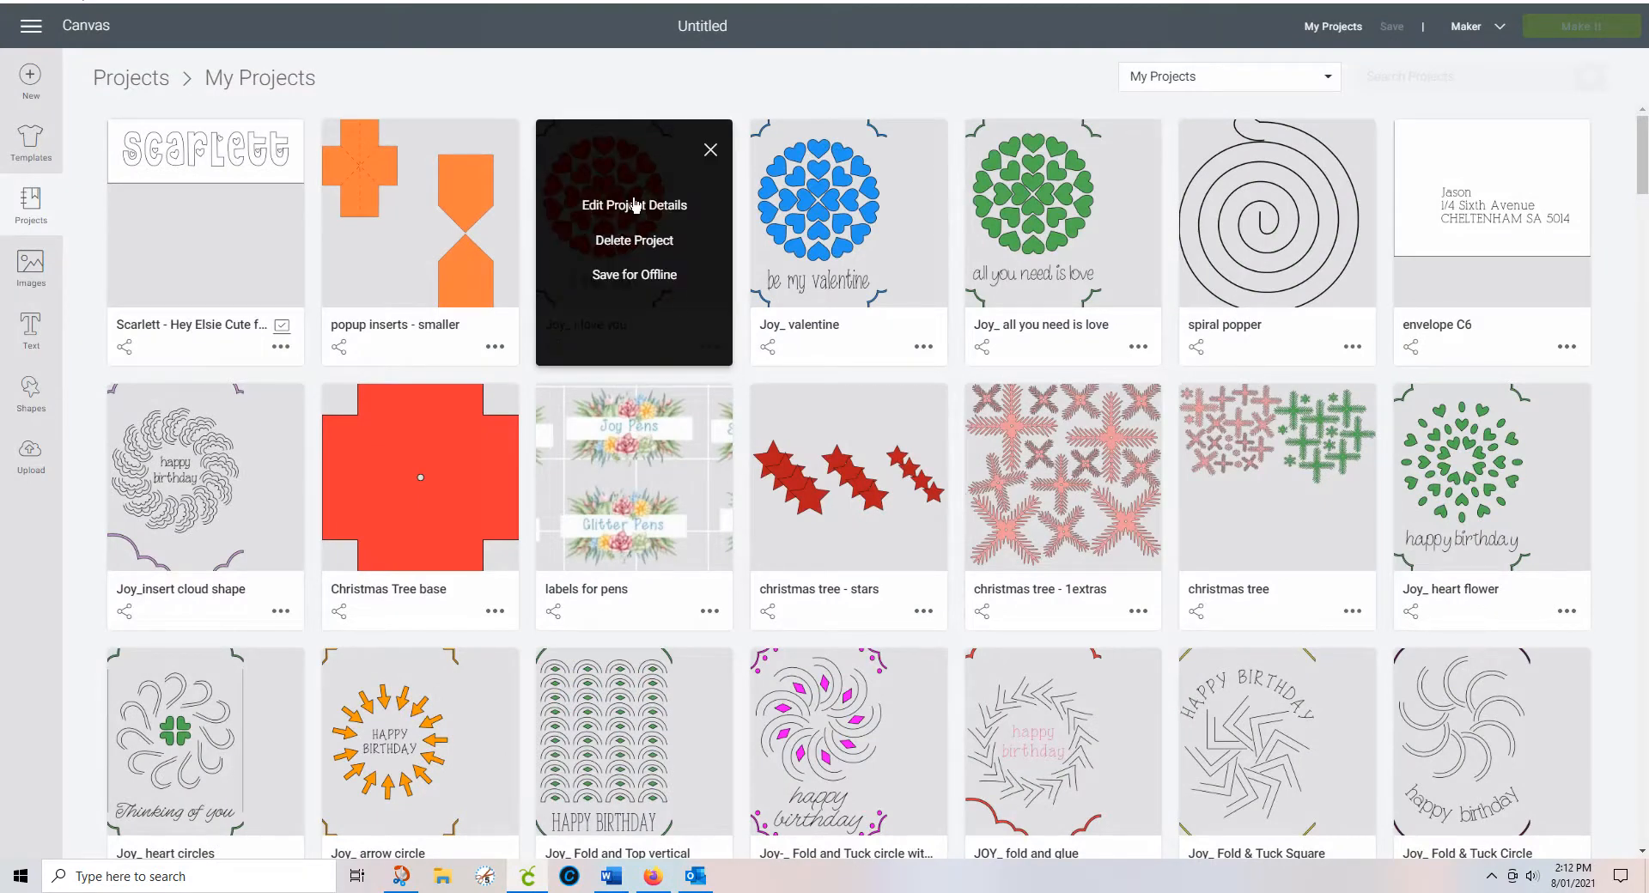
Step: Review the I love you project details without saving, then copy the Scarlett project's link
click(634, 205)
scroll(992, 429, down, 2)
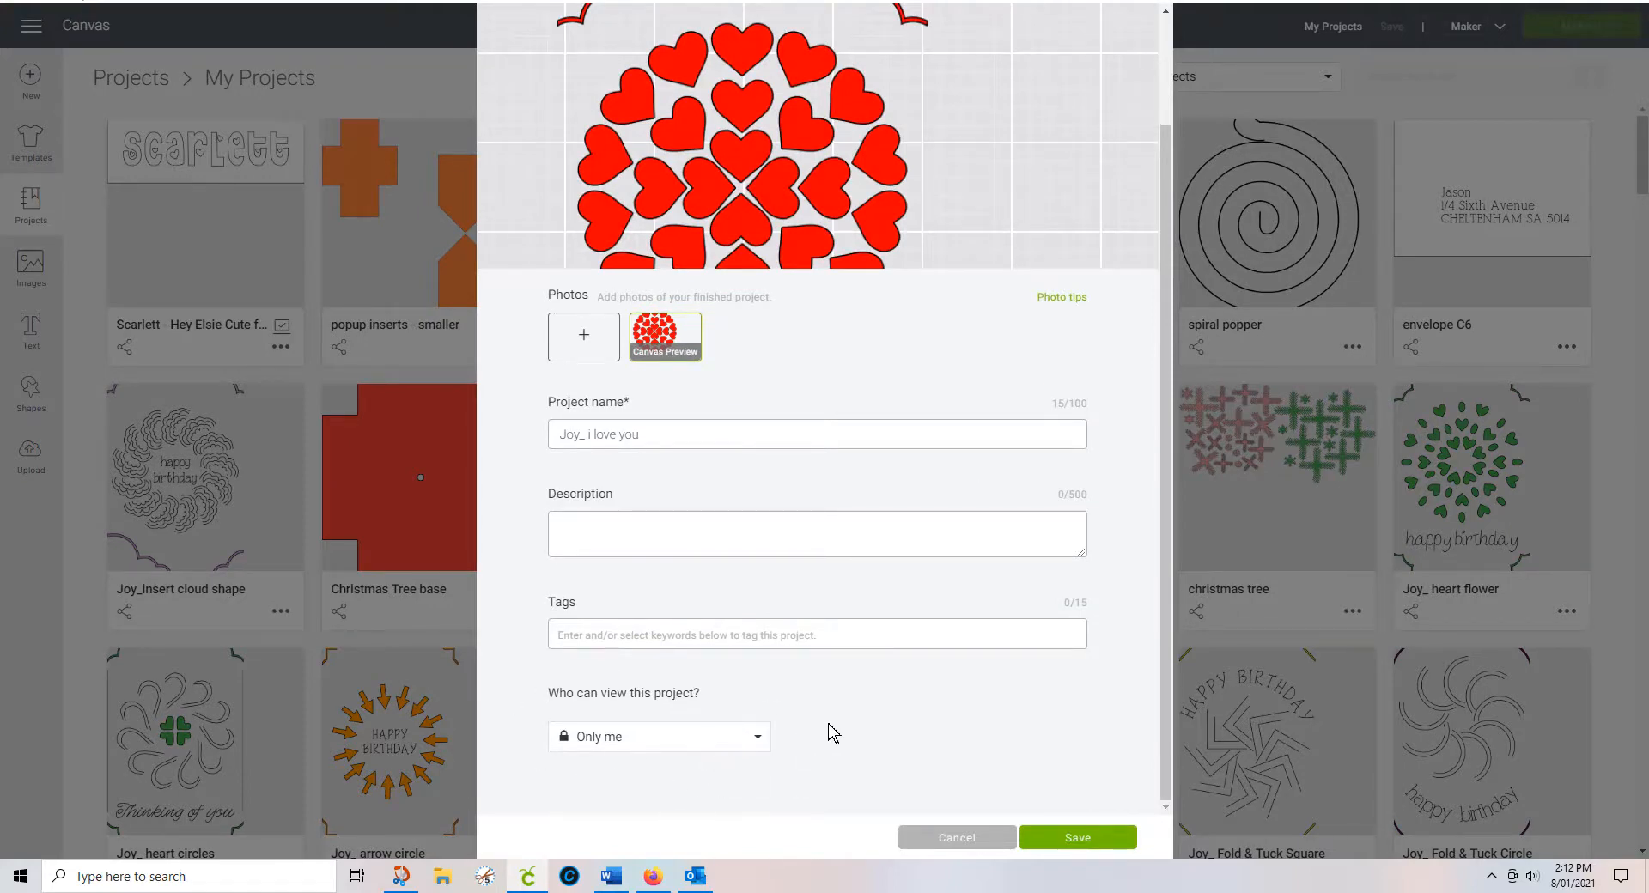
drag(1163, 196, 1169, 89)
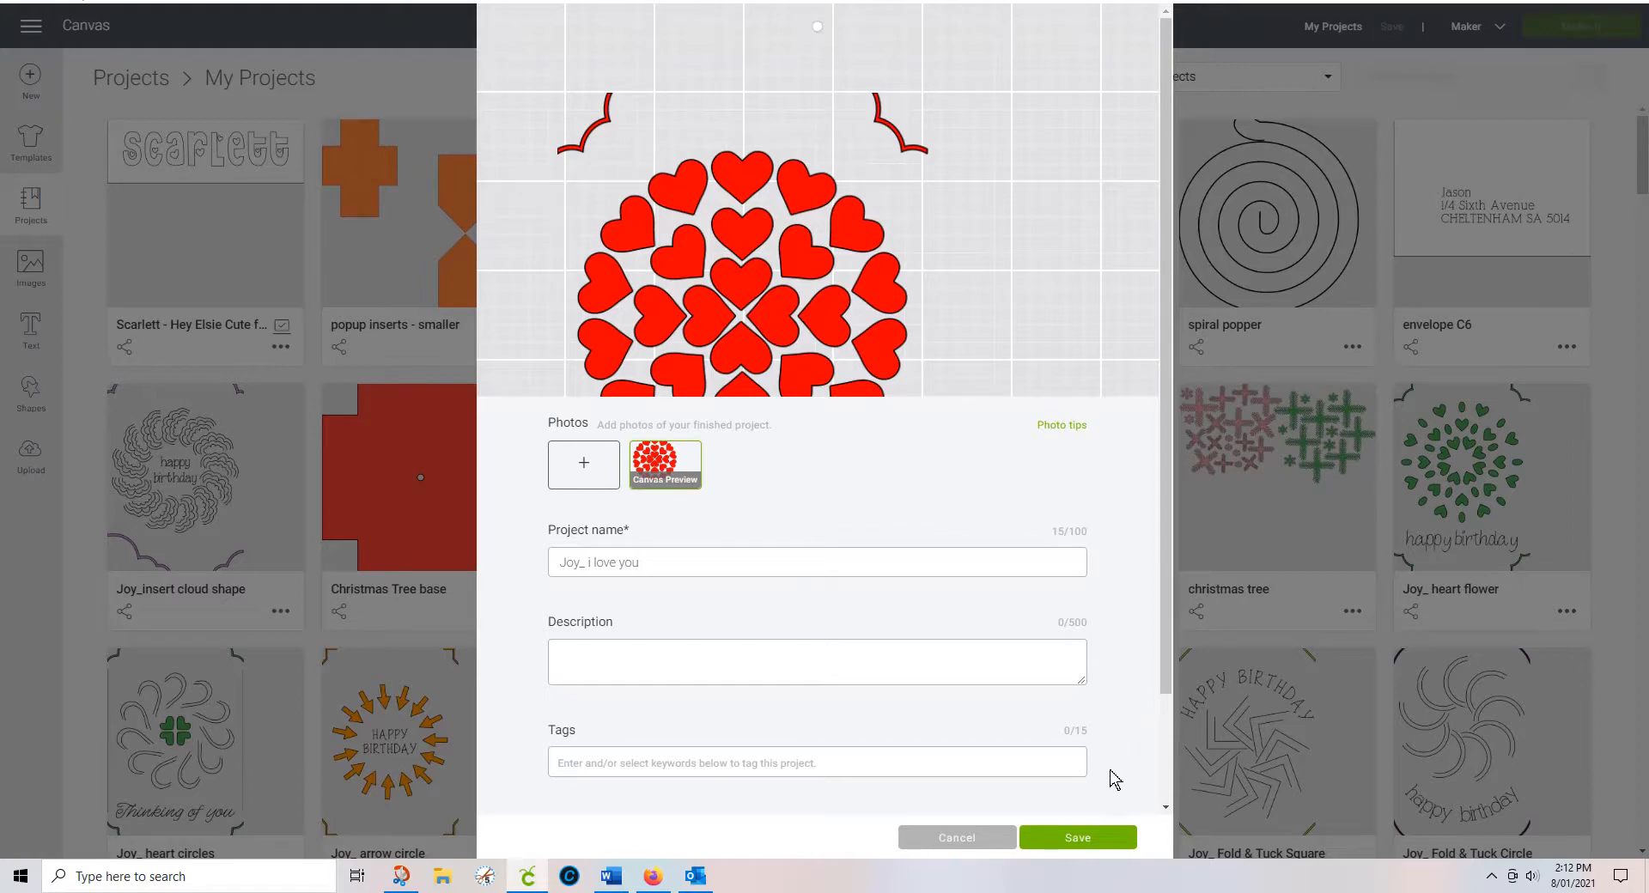
click(978, 847)
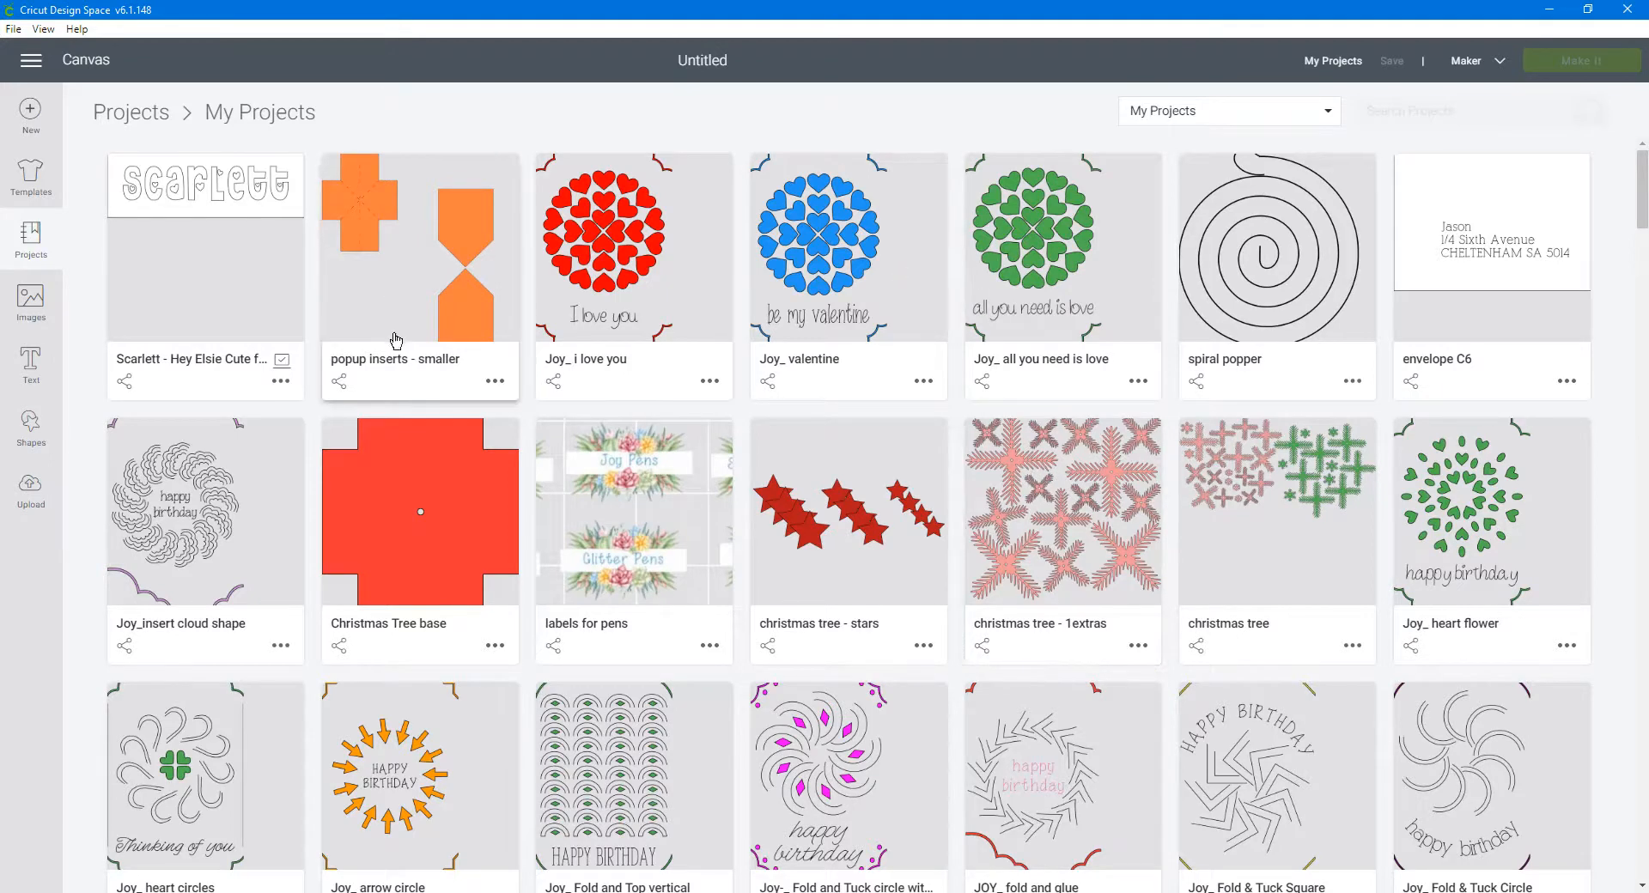
click(123, 385)
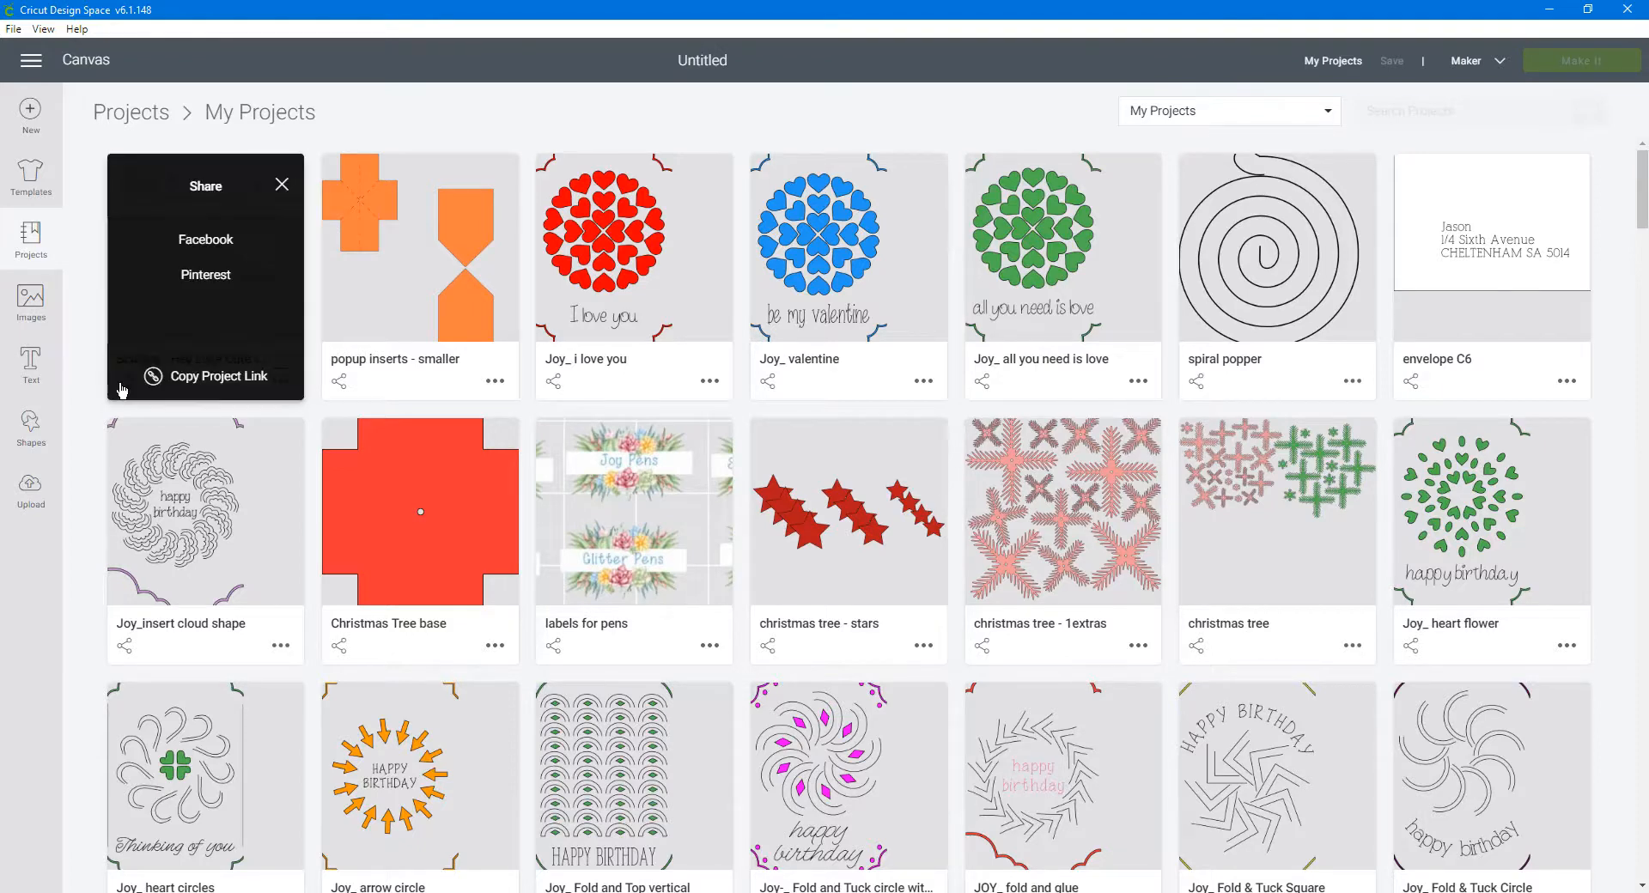
click(187, 387)
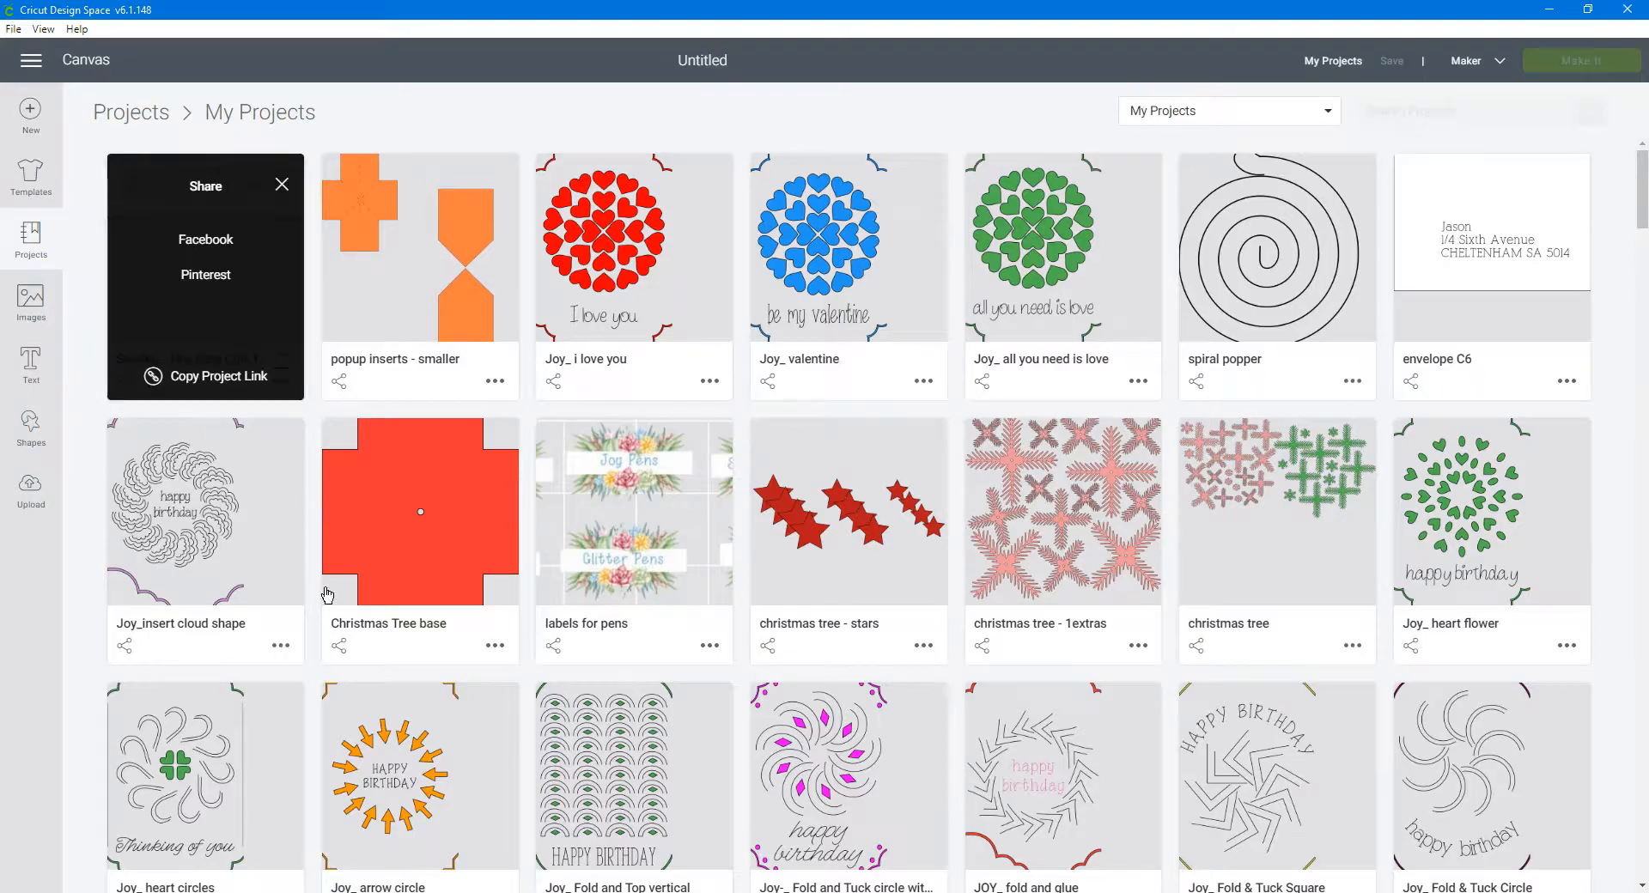
Step: In Firefox, open TinyURL from its bookmark and place the cursor in the long-URL field
mouse_move(610, 892)
click(652, 876)
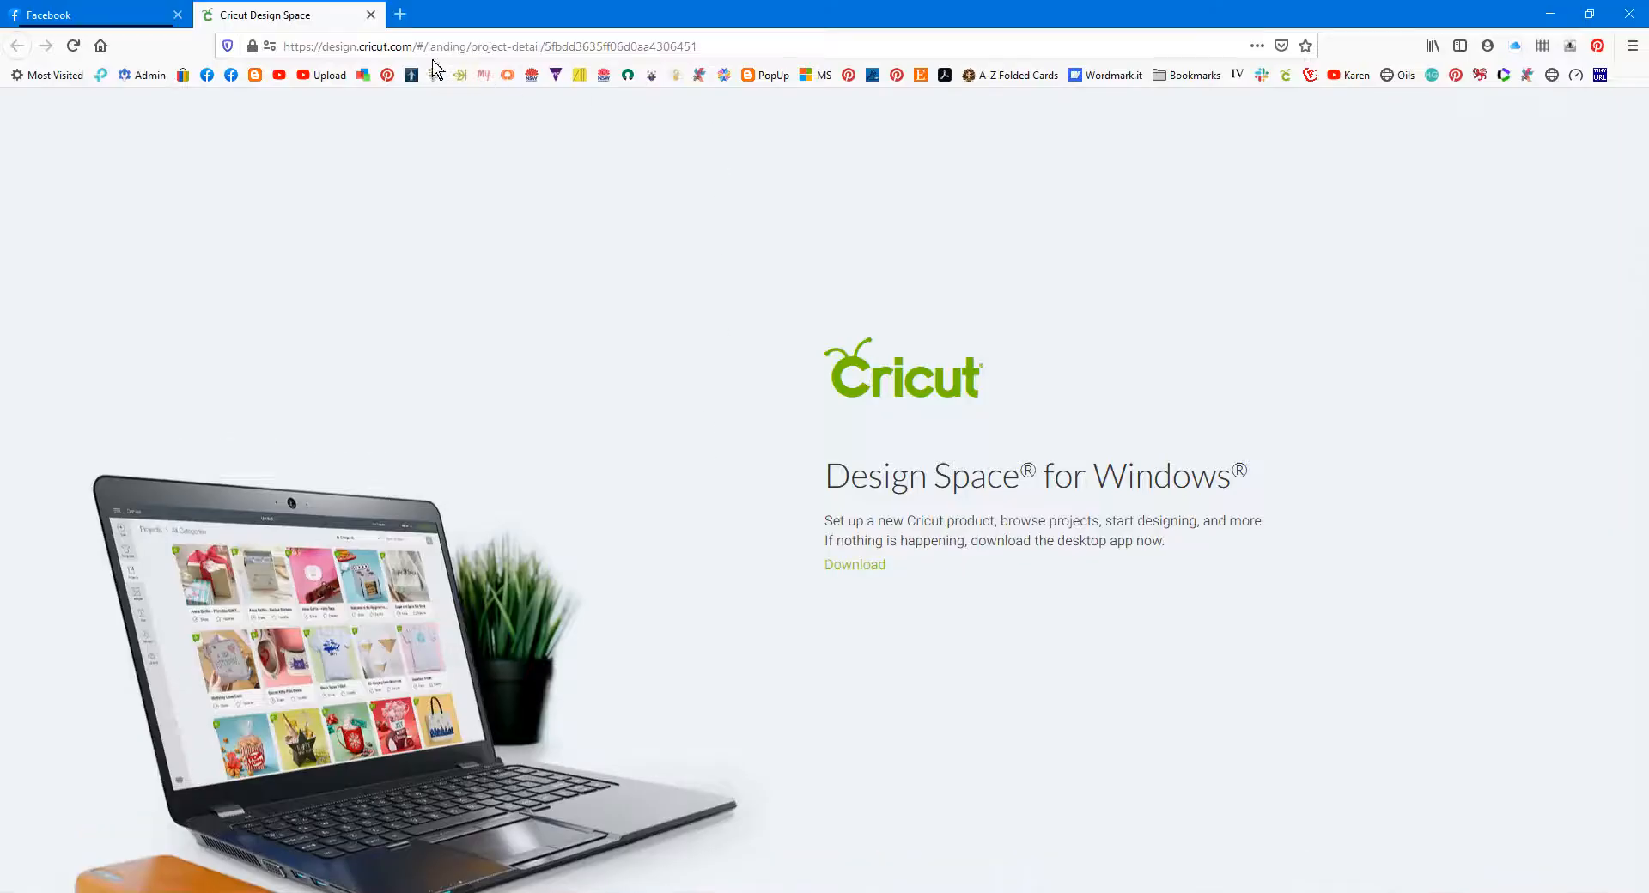
click(1601, 75)
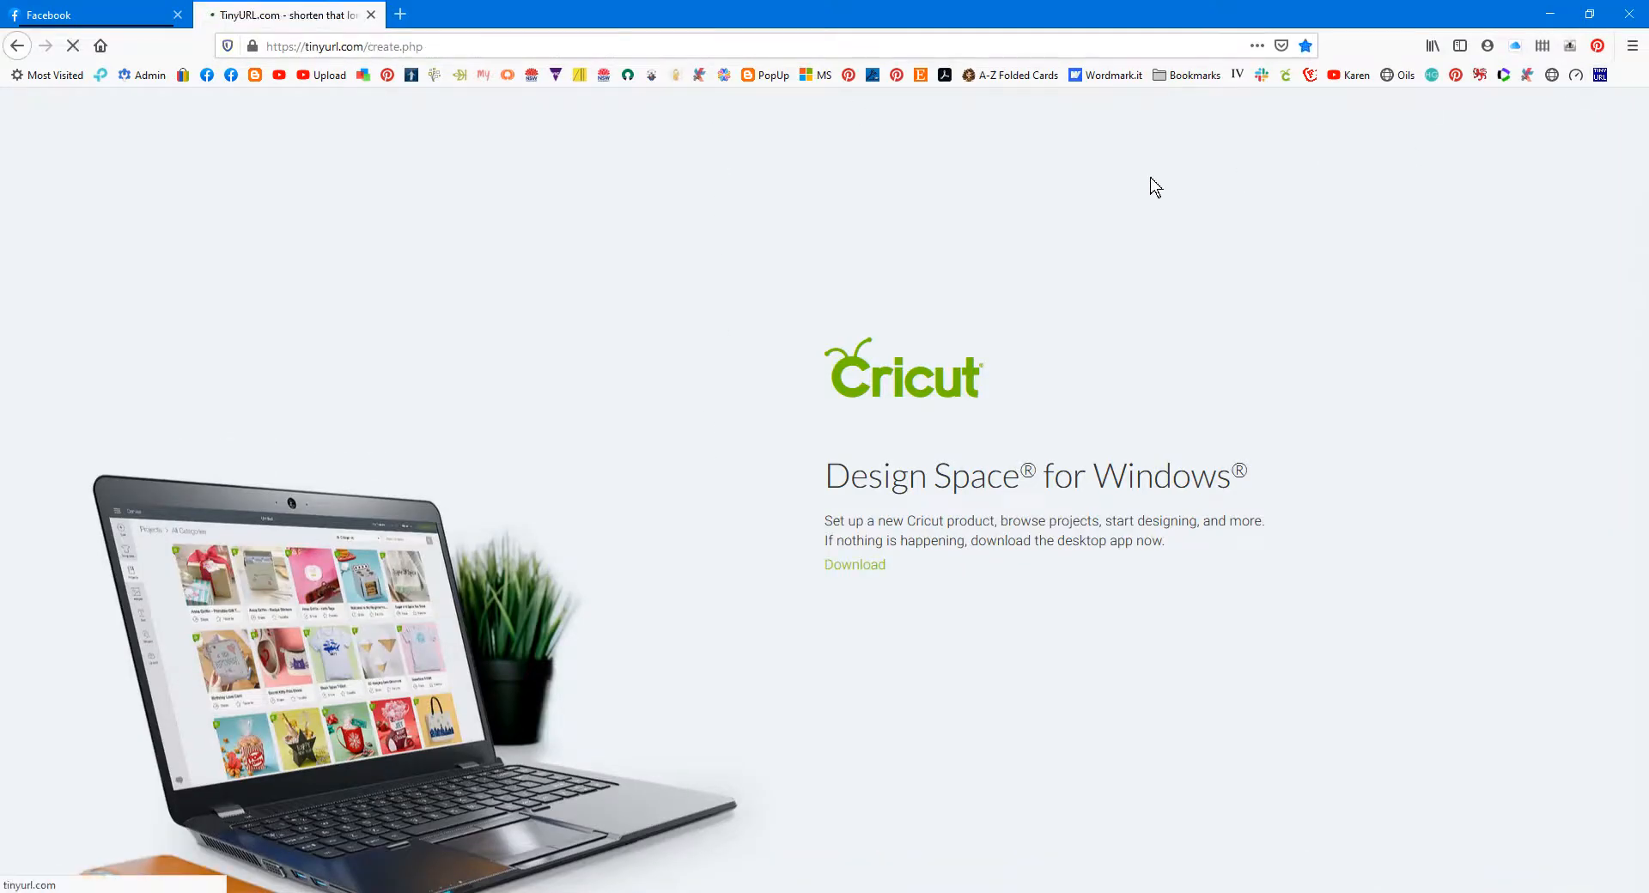
click(620, 295)
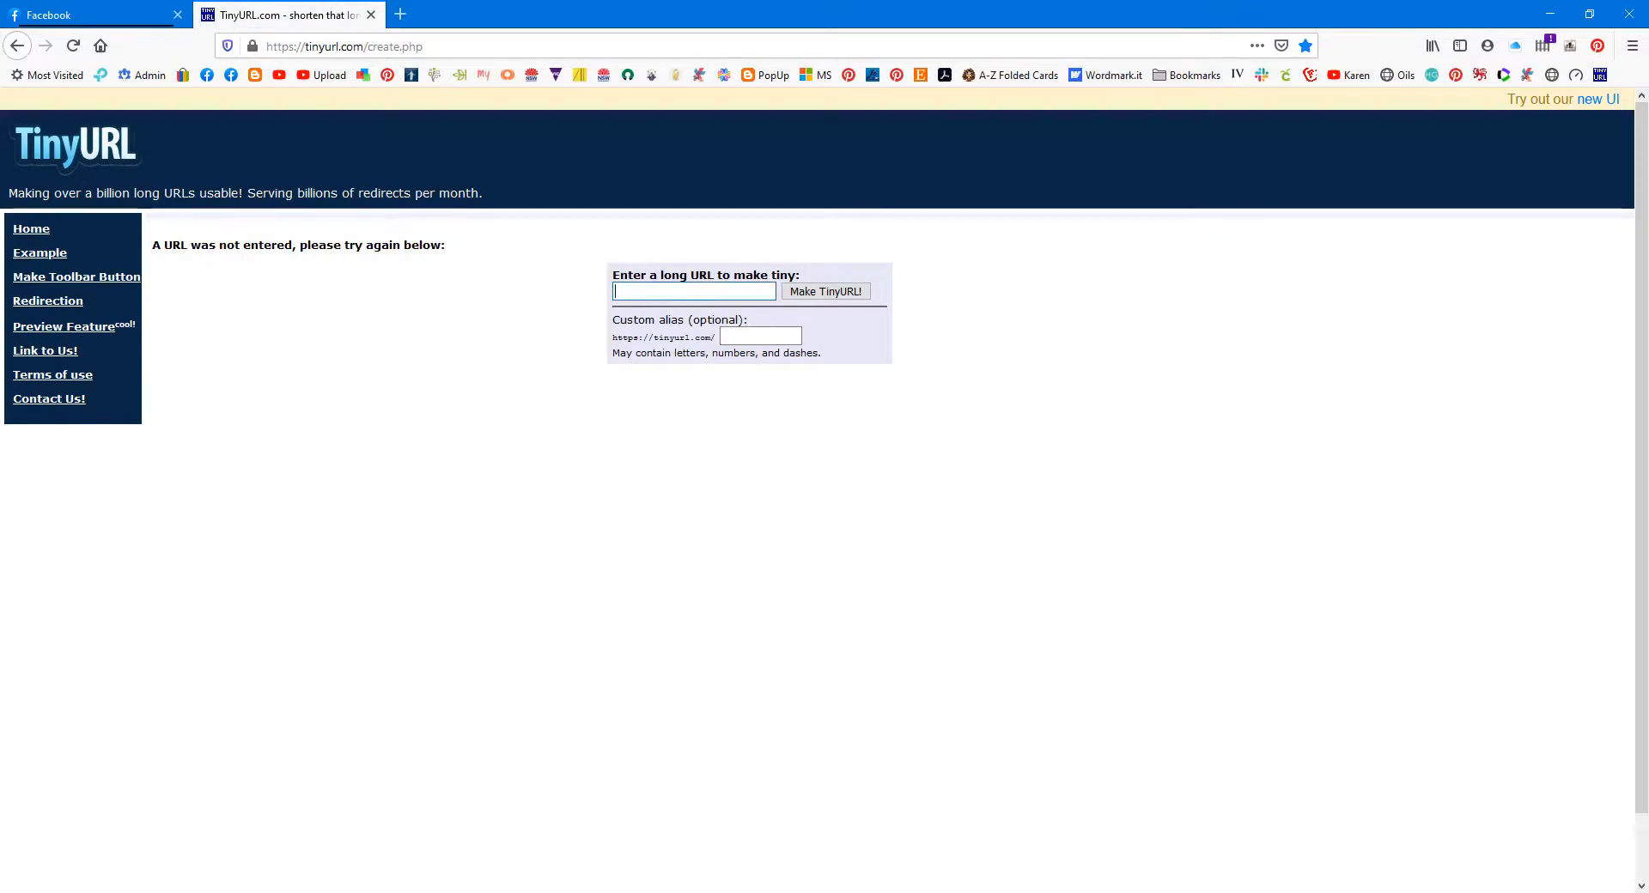
Step: Paste the long Cricut project link into the Link cell of the catalogue's new empty row
click(614, 876)
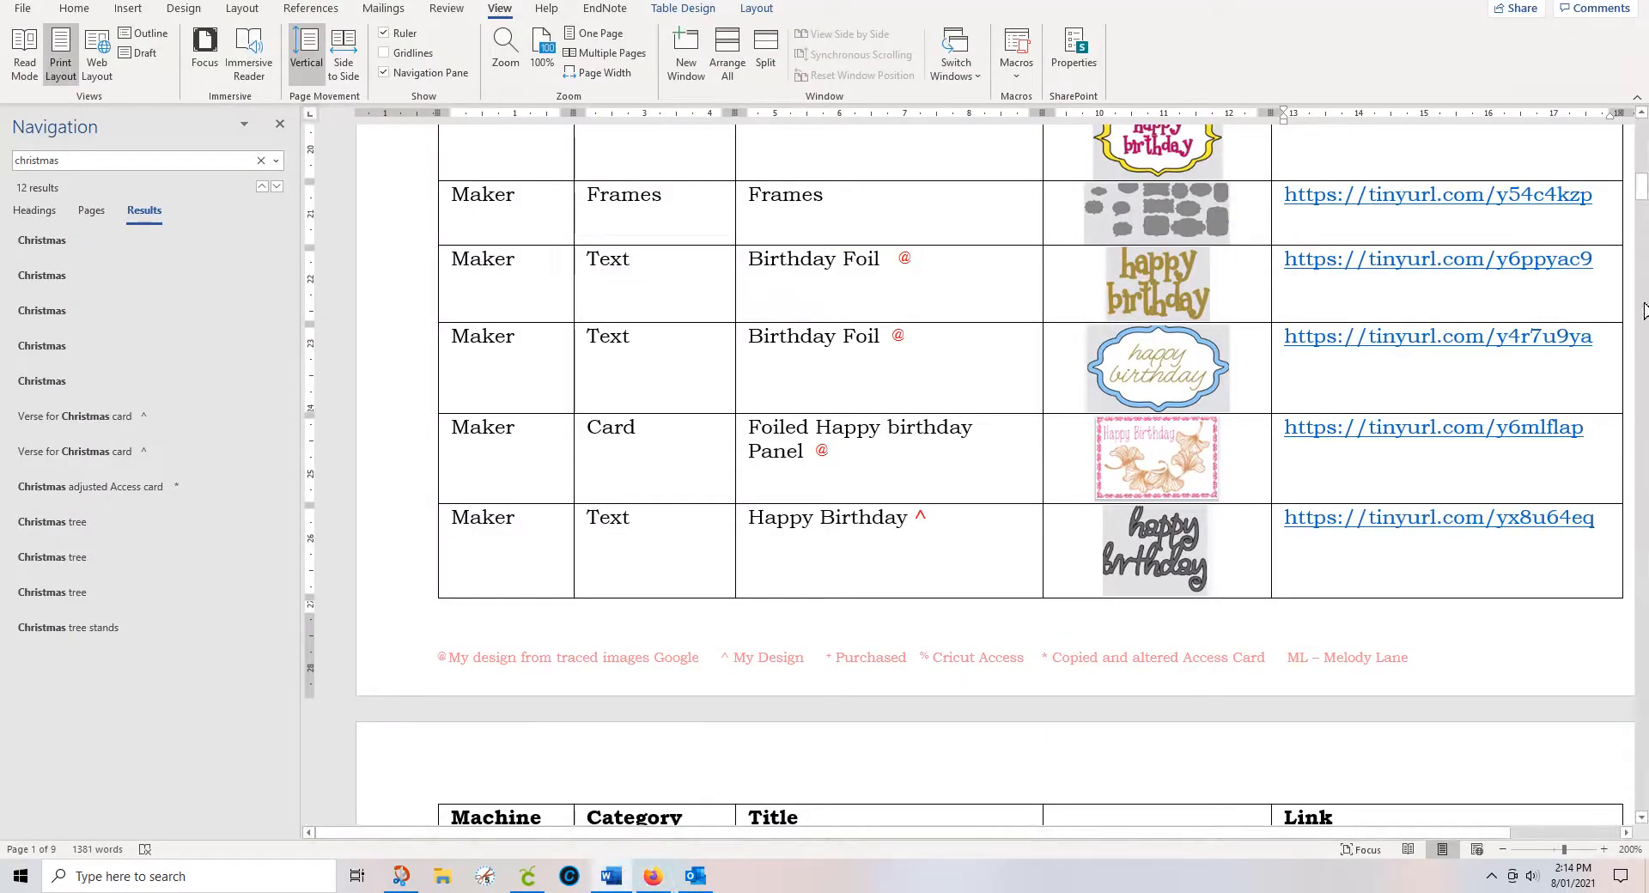
drag(1641, 187, 1606, 799)
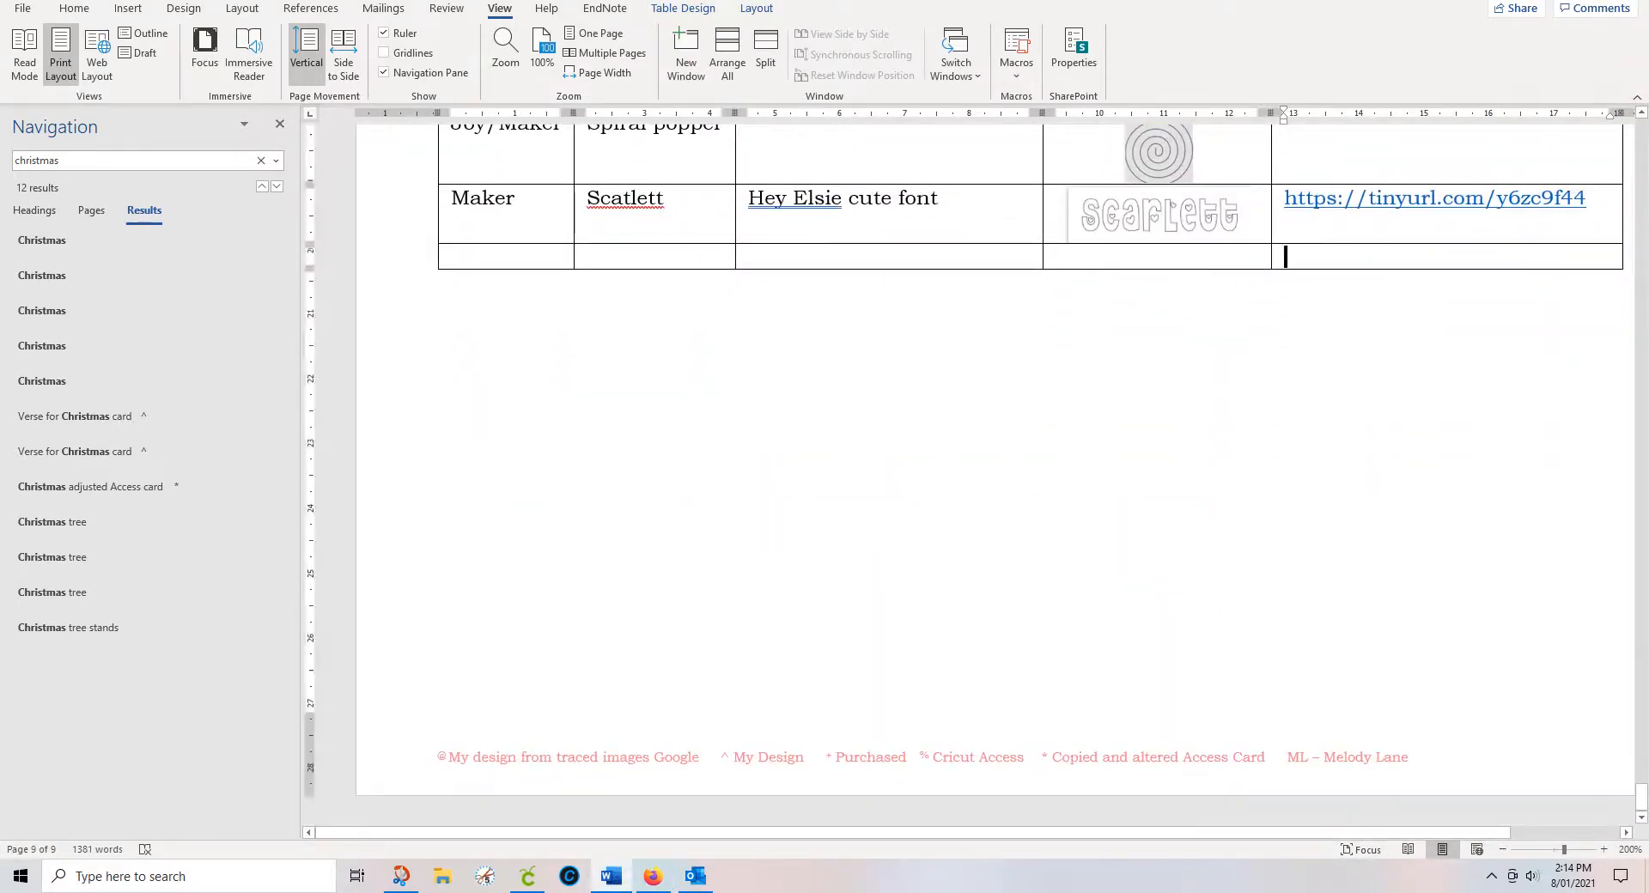
key(ctrl+v)
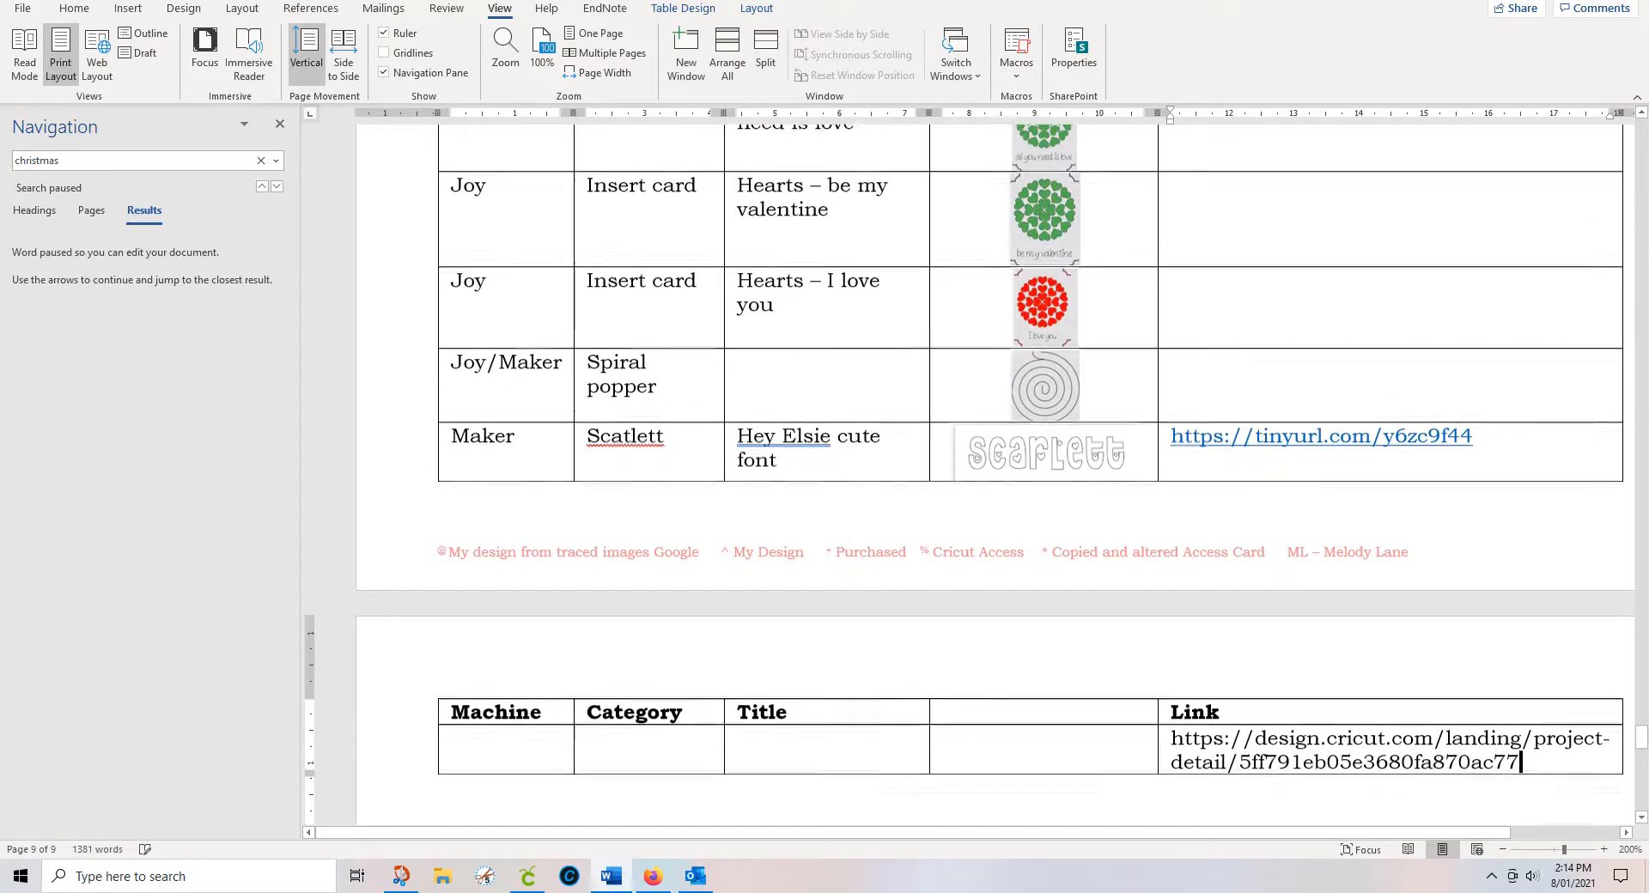
scroll(988, 472, down, 3)
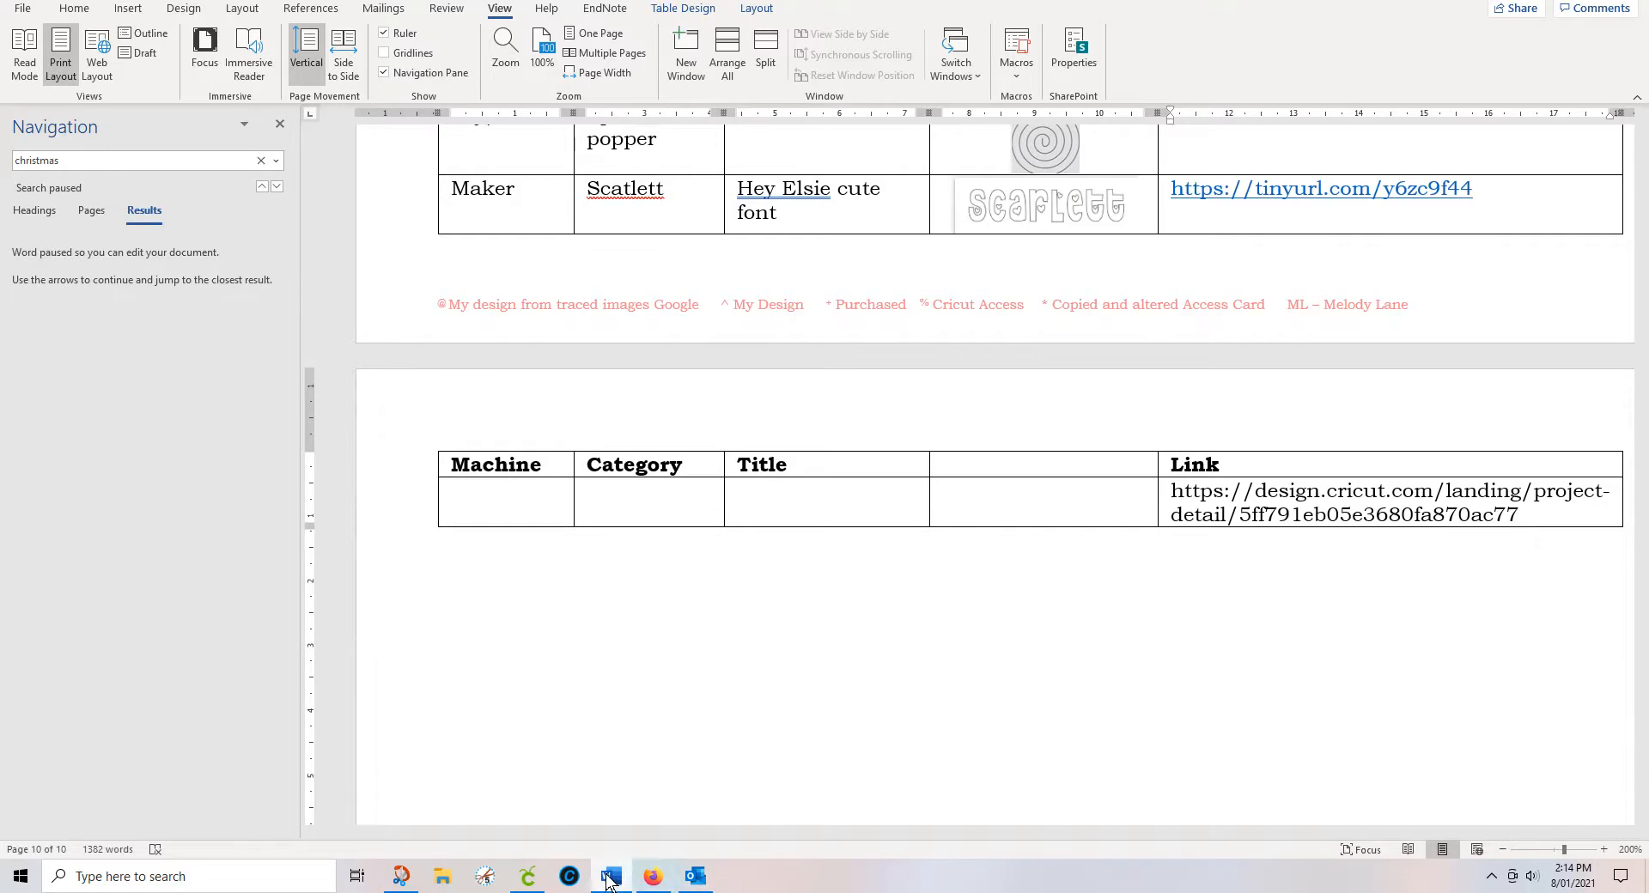
click(652, 876)
click(694, 258)
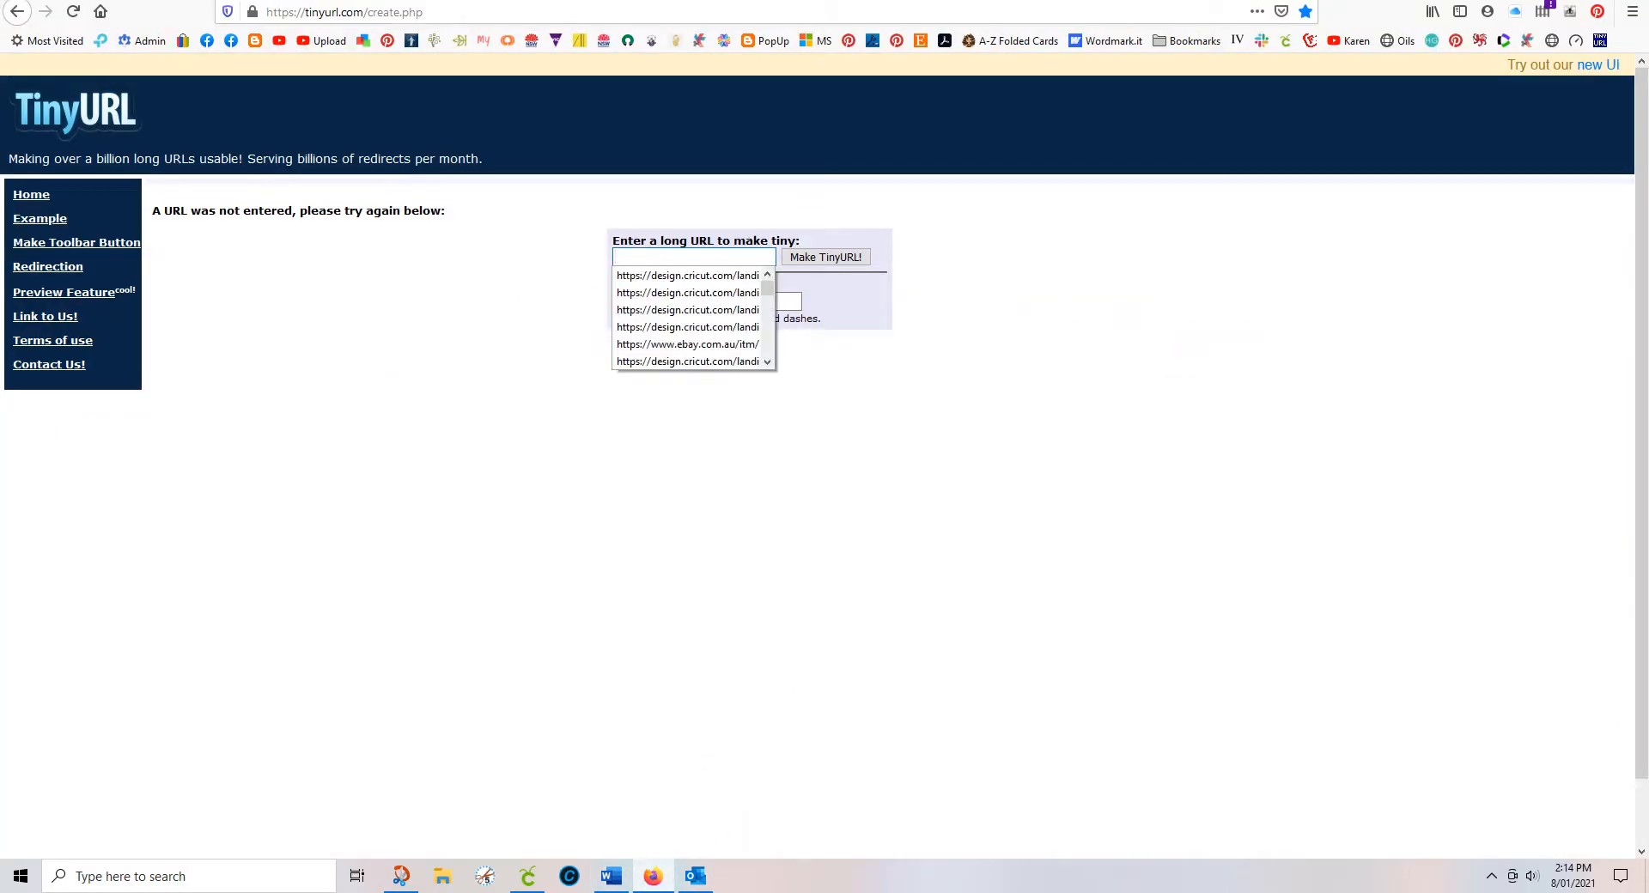
key(ctrl+v)
click(830, 260)
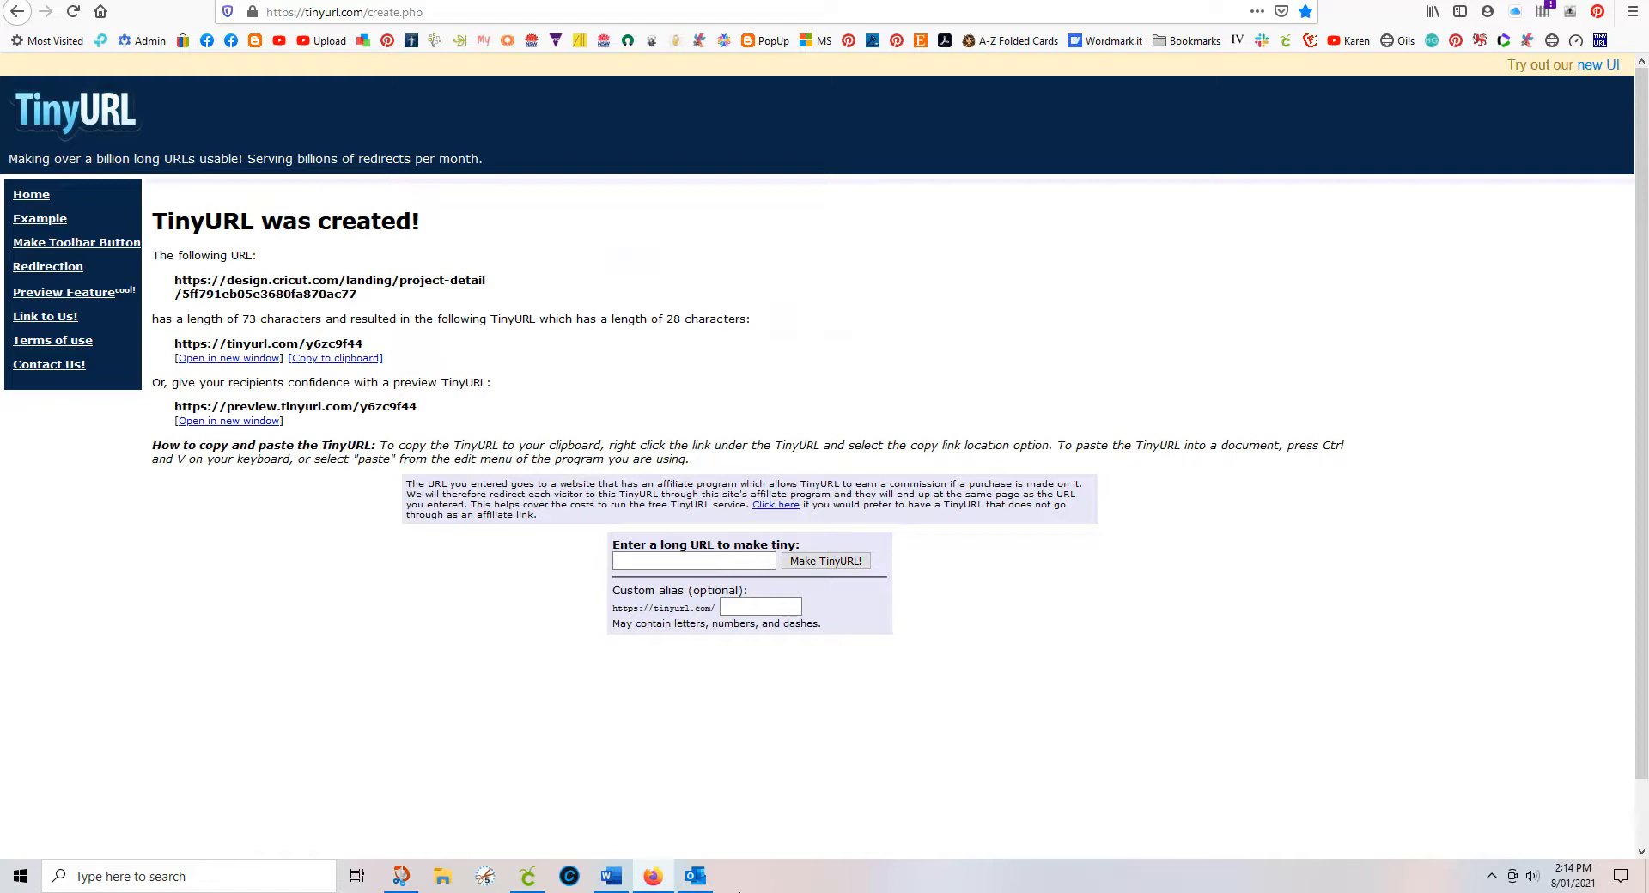
mouse_move(692, 885)
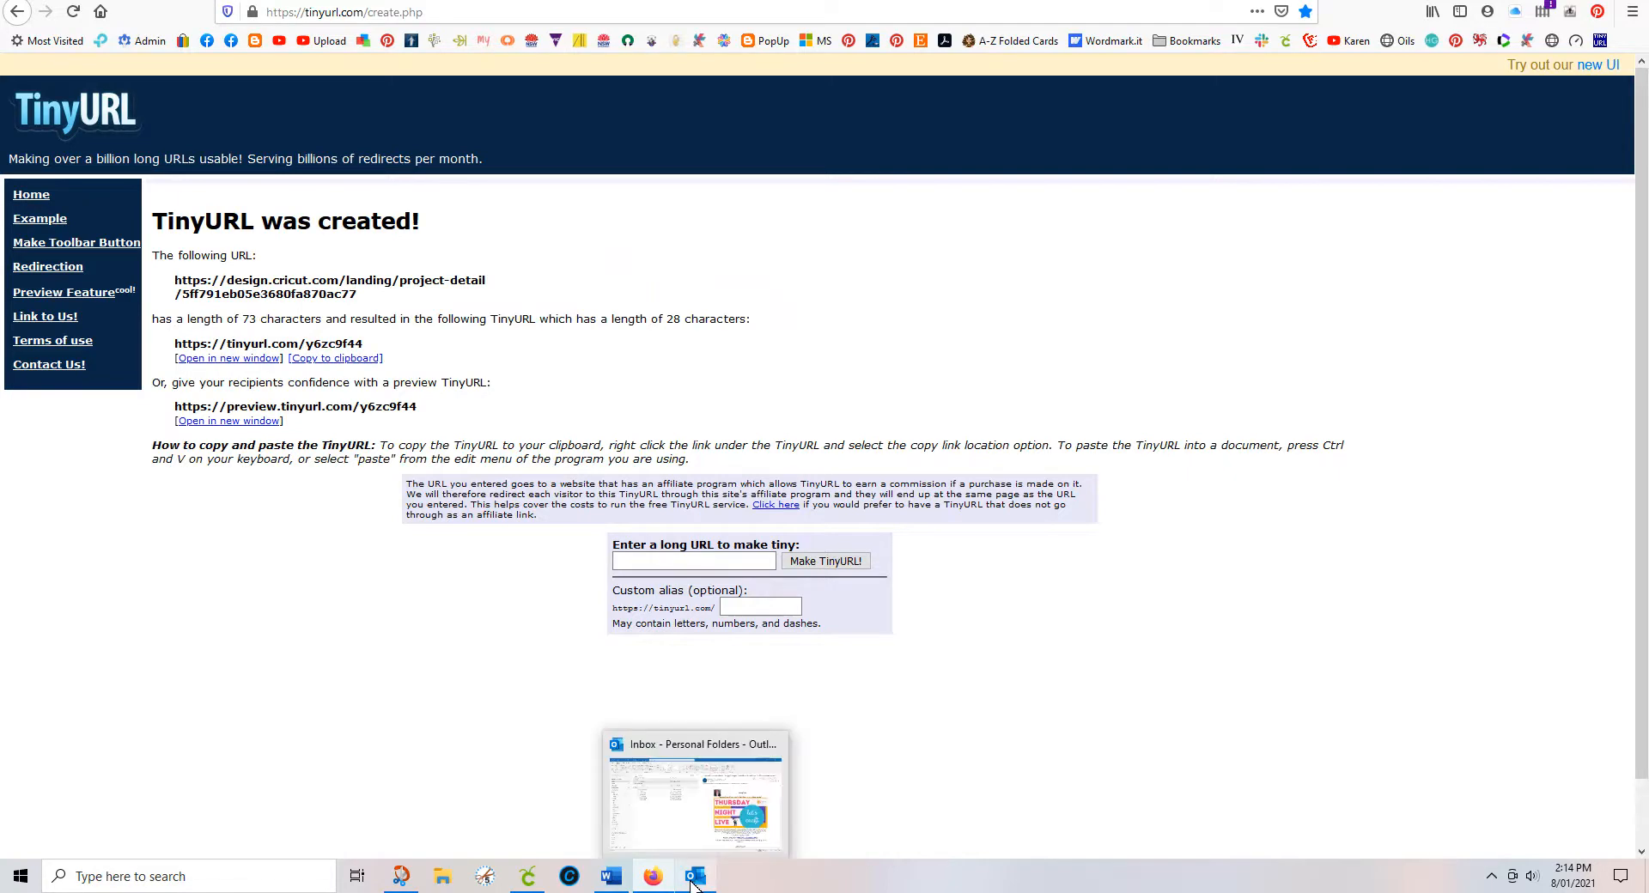
click(604, 880)
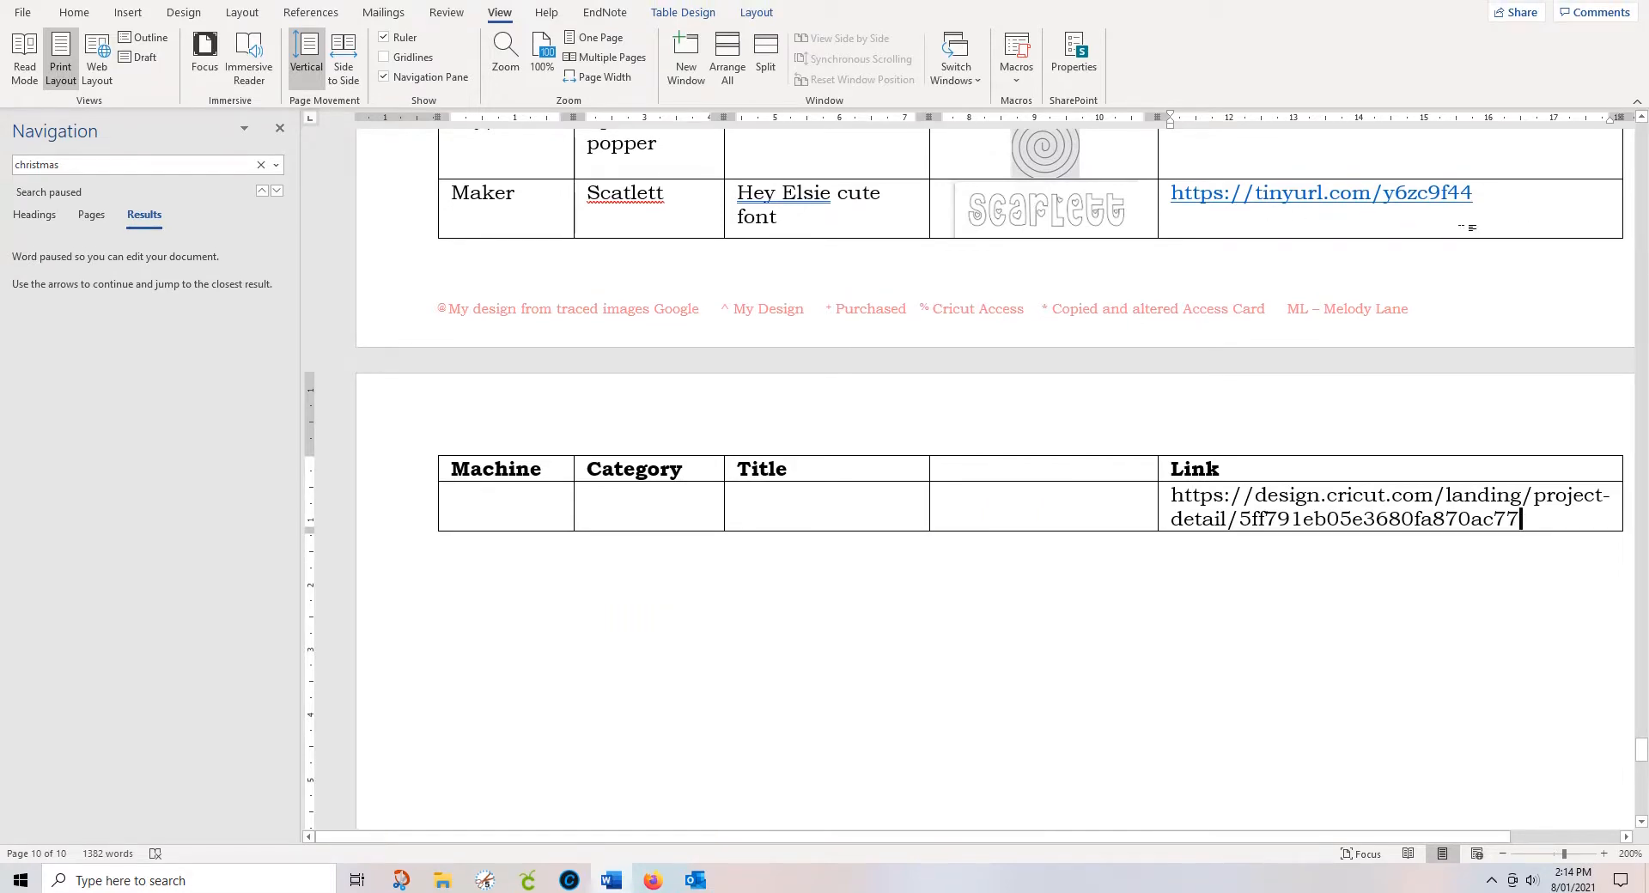
scroll(1470, 231, up, 3)
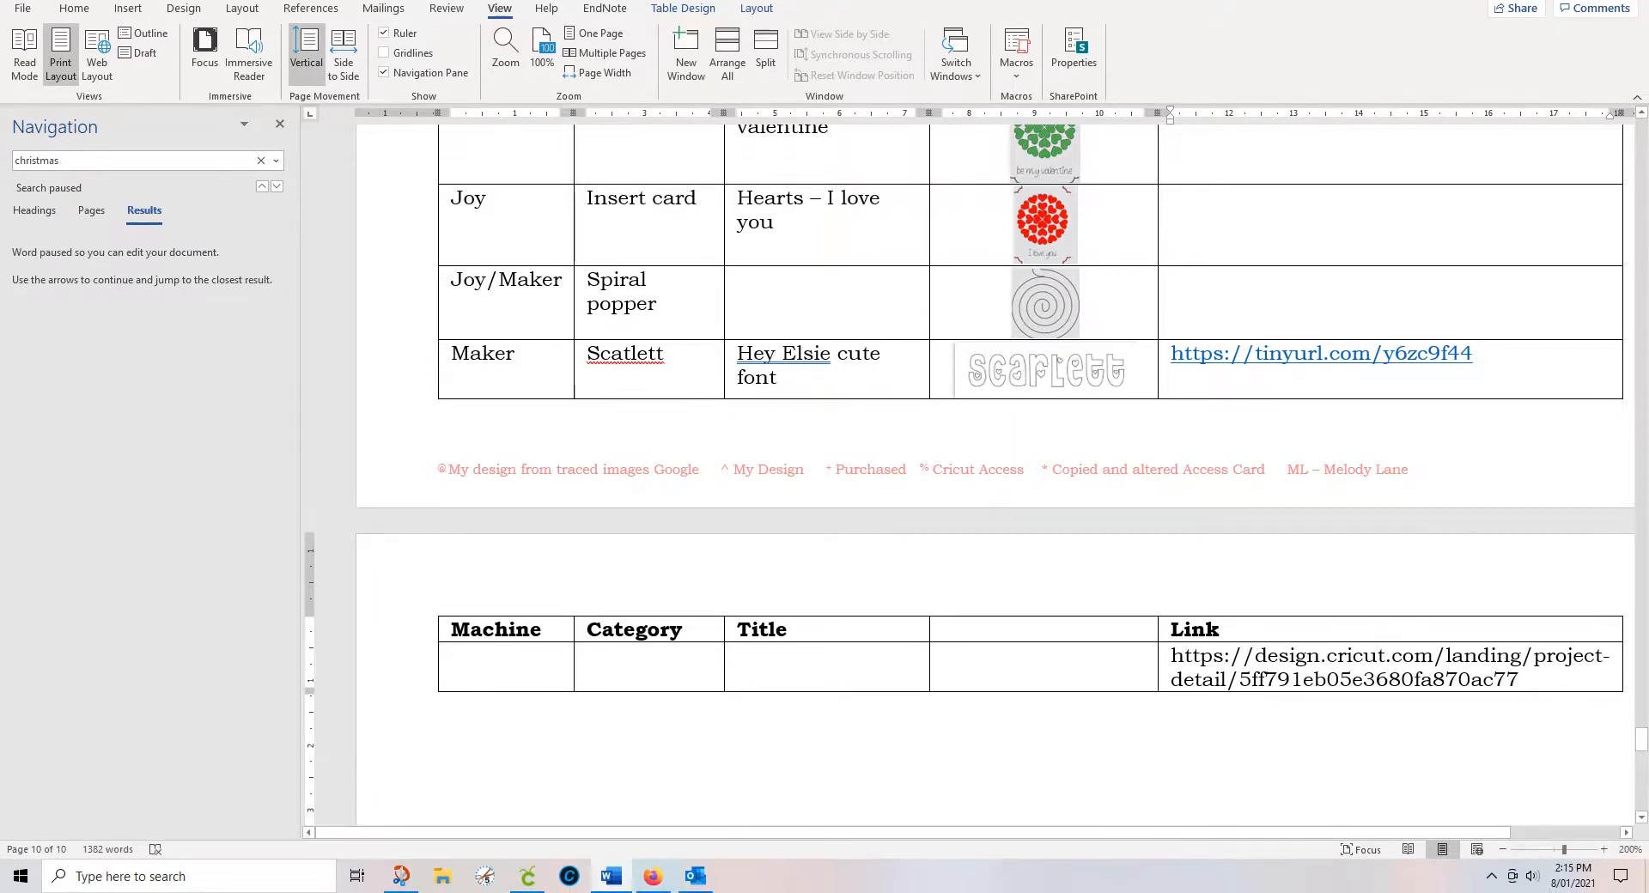
scroll(1543, 691, up, 15)
scroll(1543, 691, up, 7)
scroll(1544, 691, down, 8)
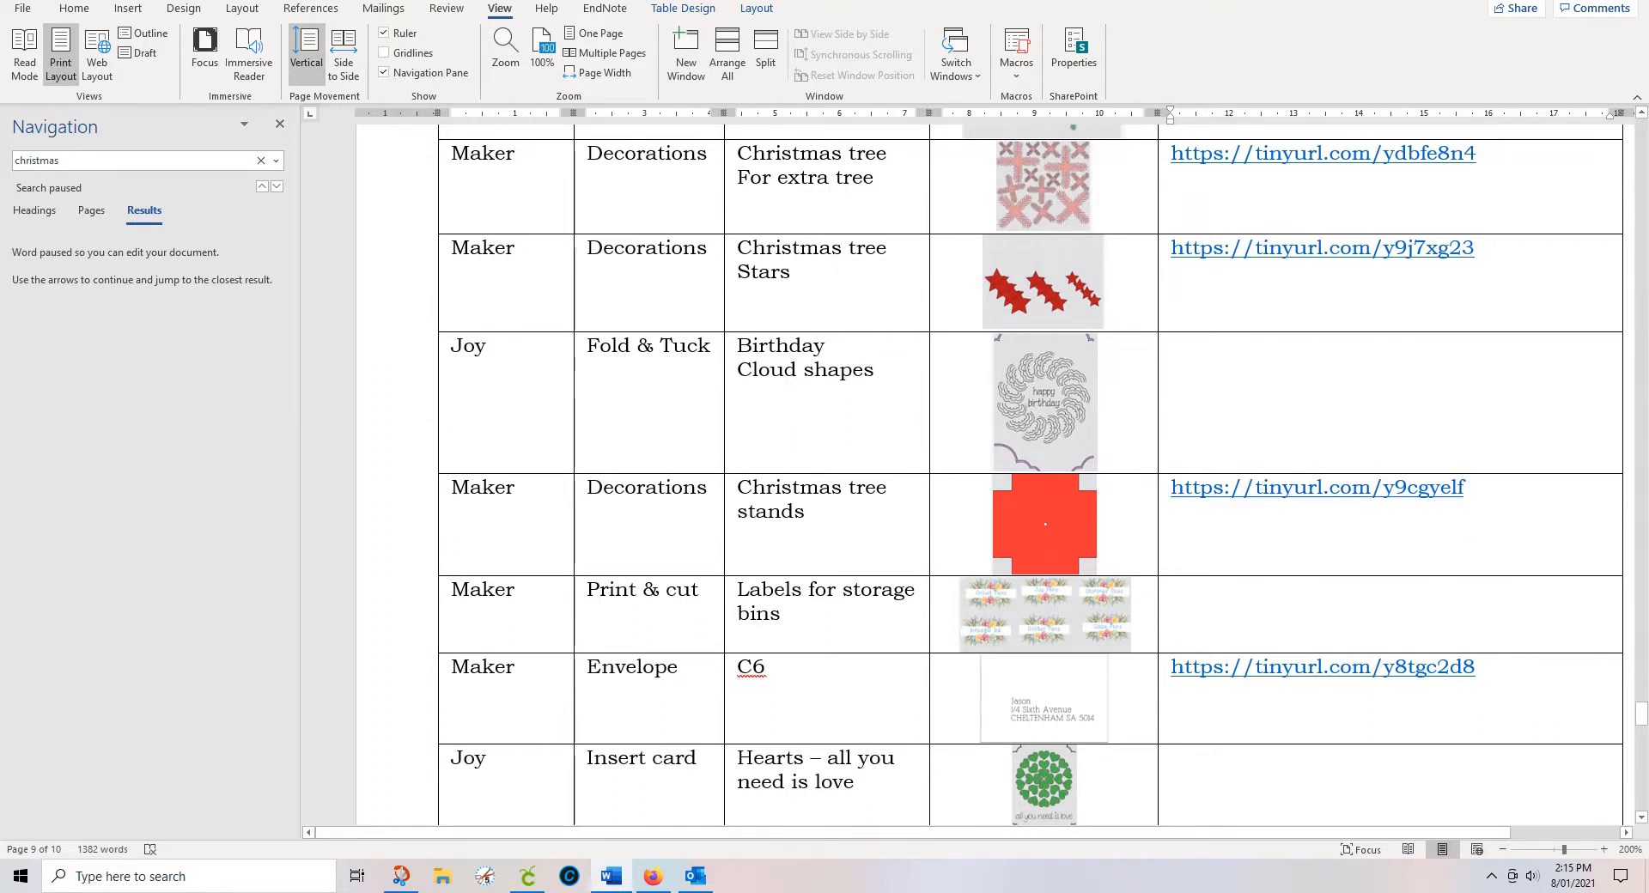
scroll(1228, 612, down, 5)
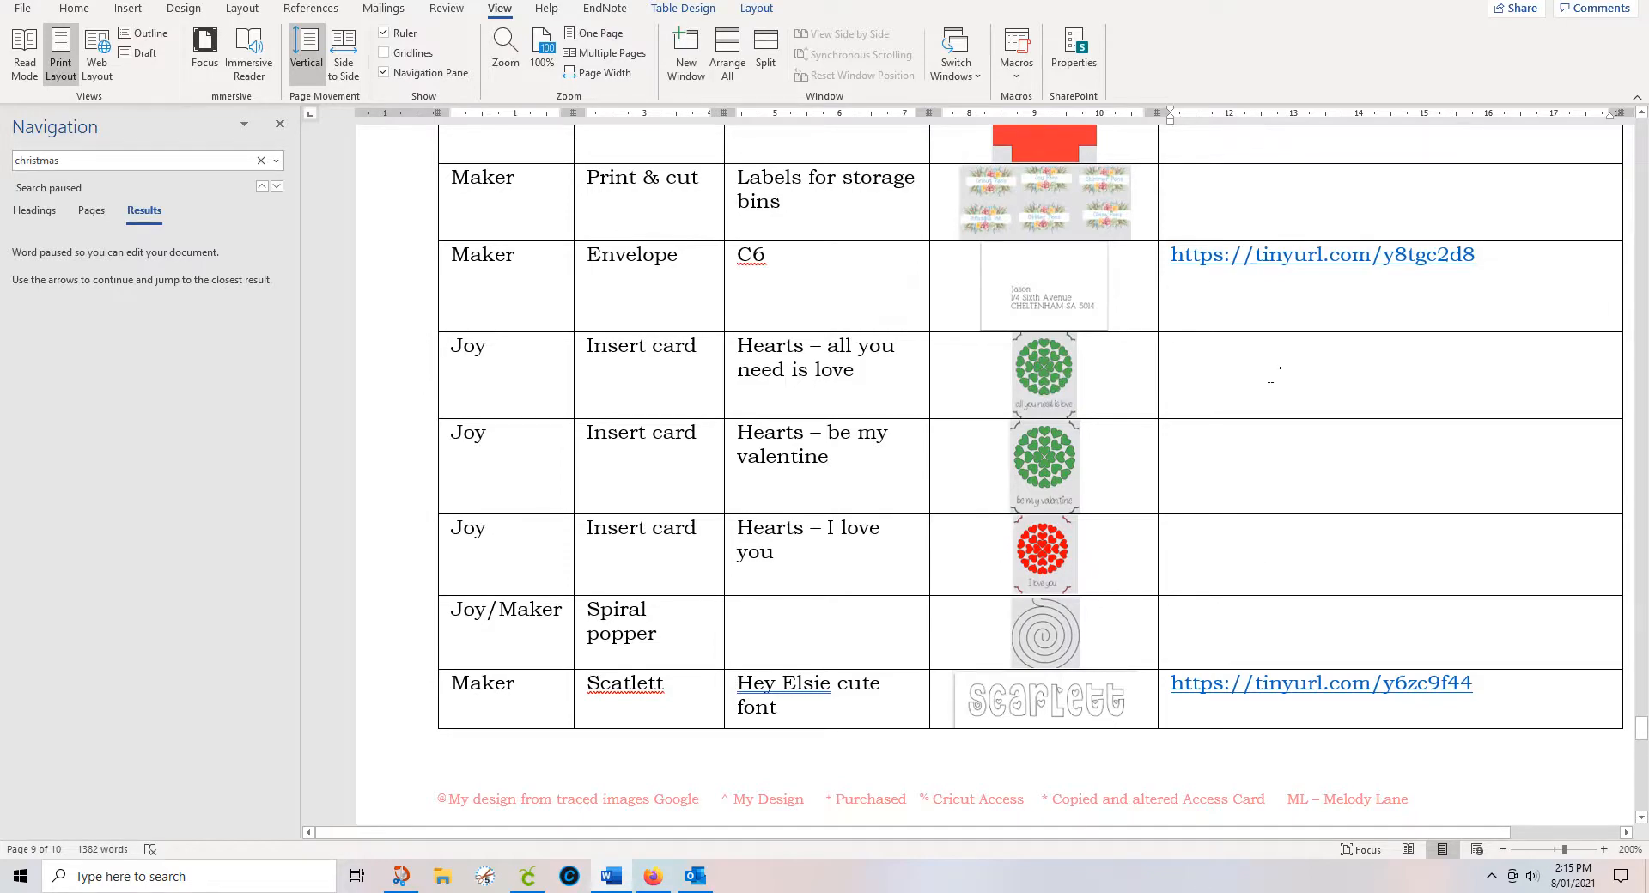
scroll(1274, 375, up, 3)
right_click(1274, 375)
key(Escape)
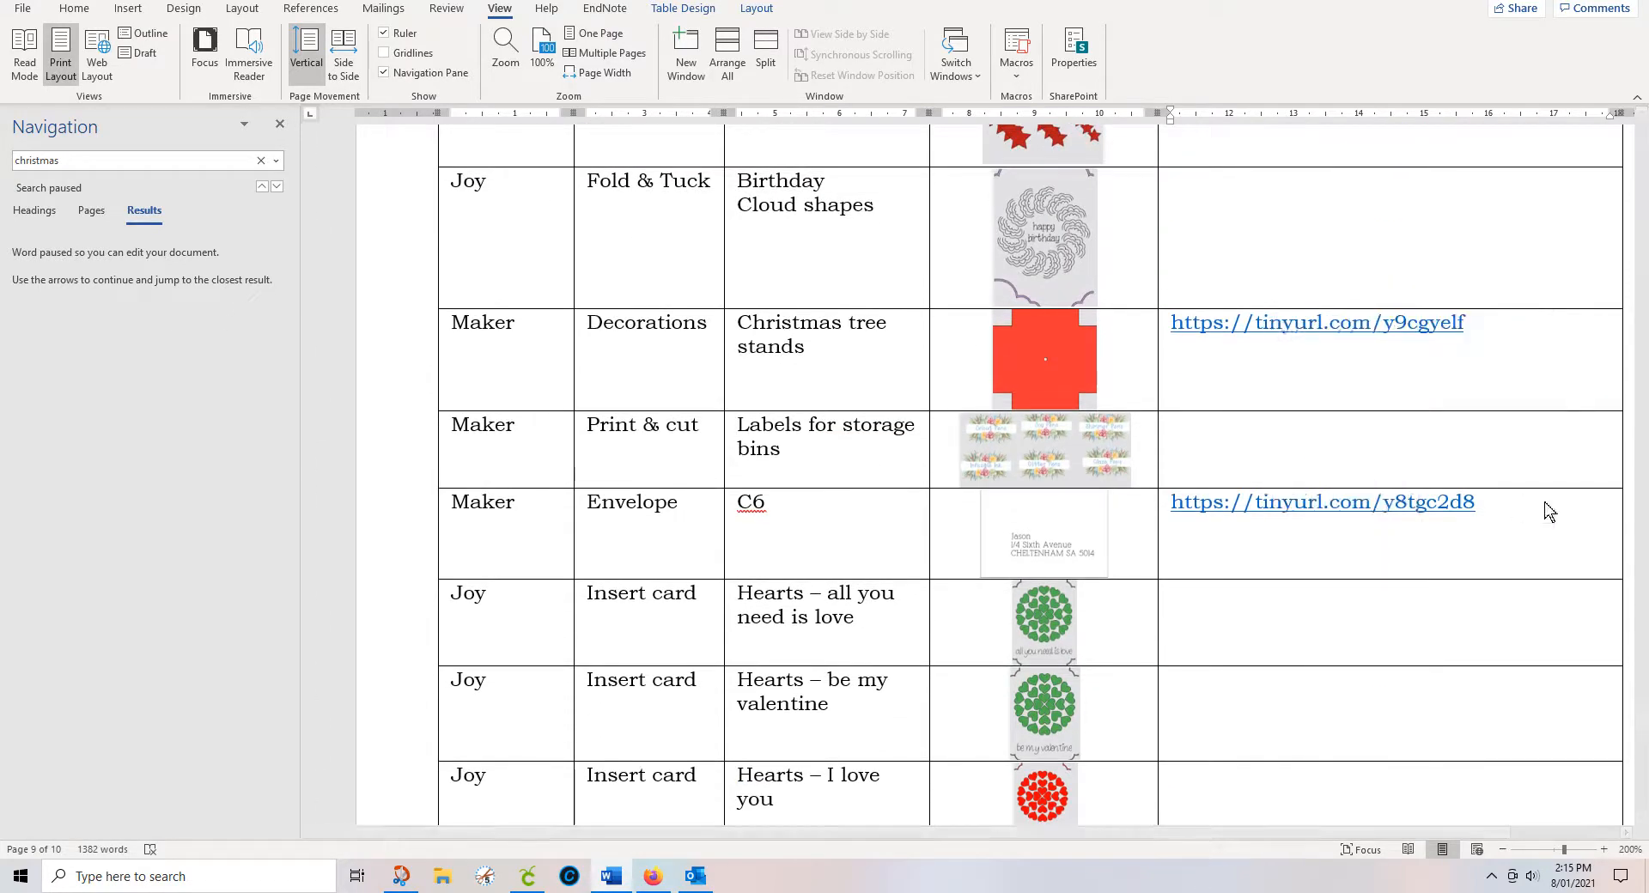
scroll(1538, 481, up, 10)
scroll(1533, 424, up, 2)
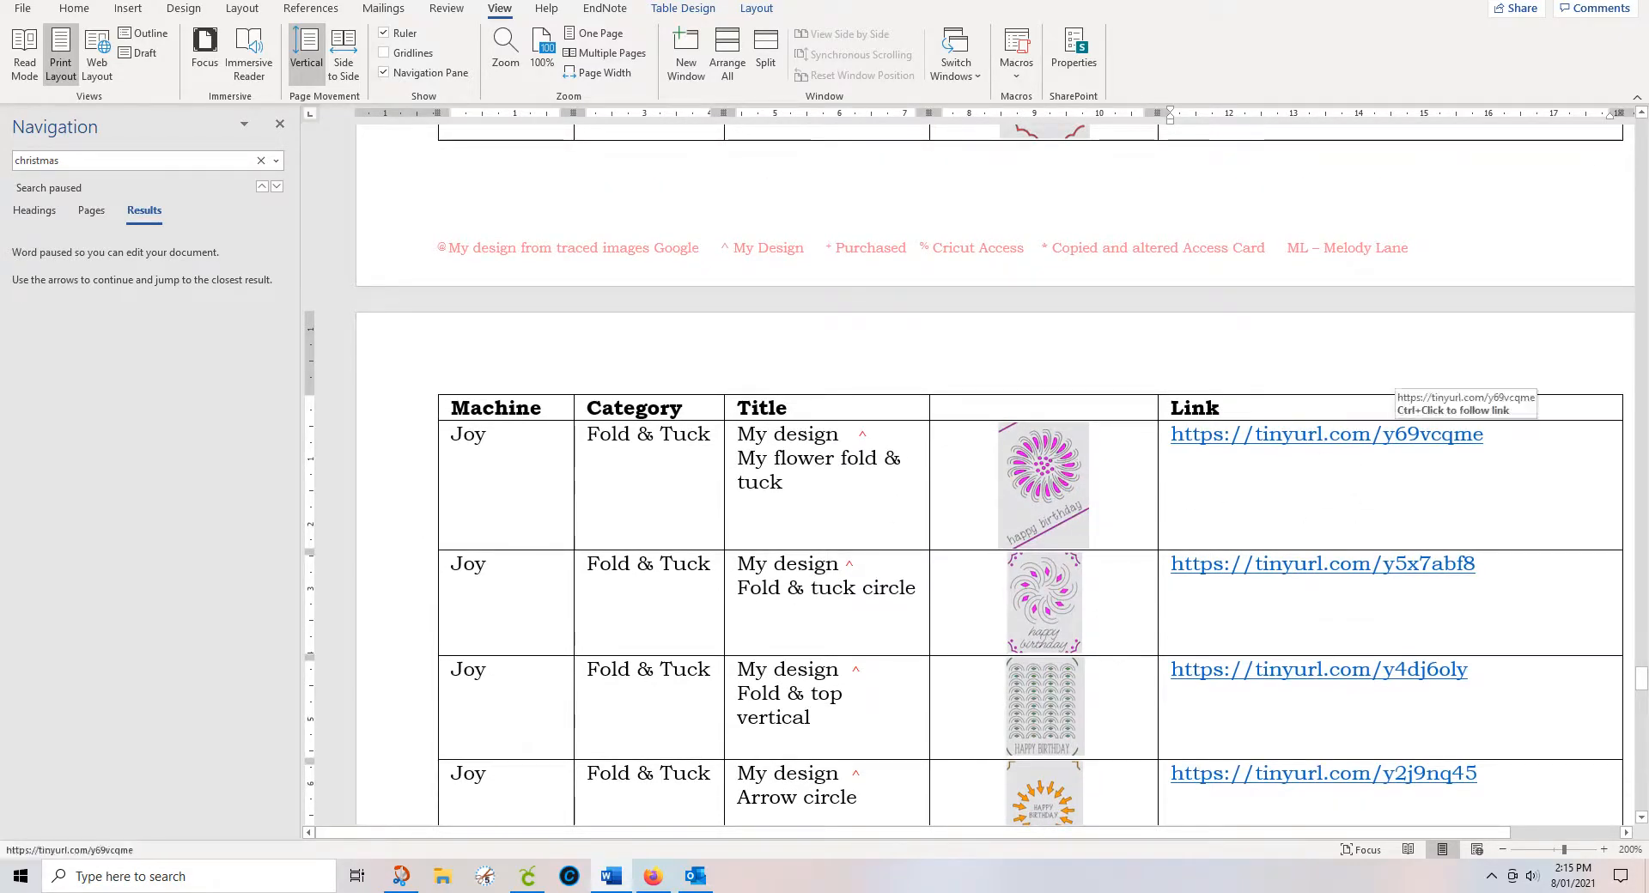
triple_click(1321, 436)
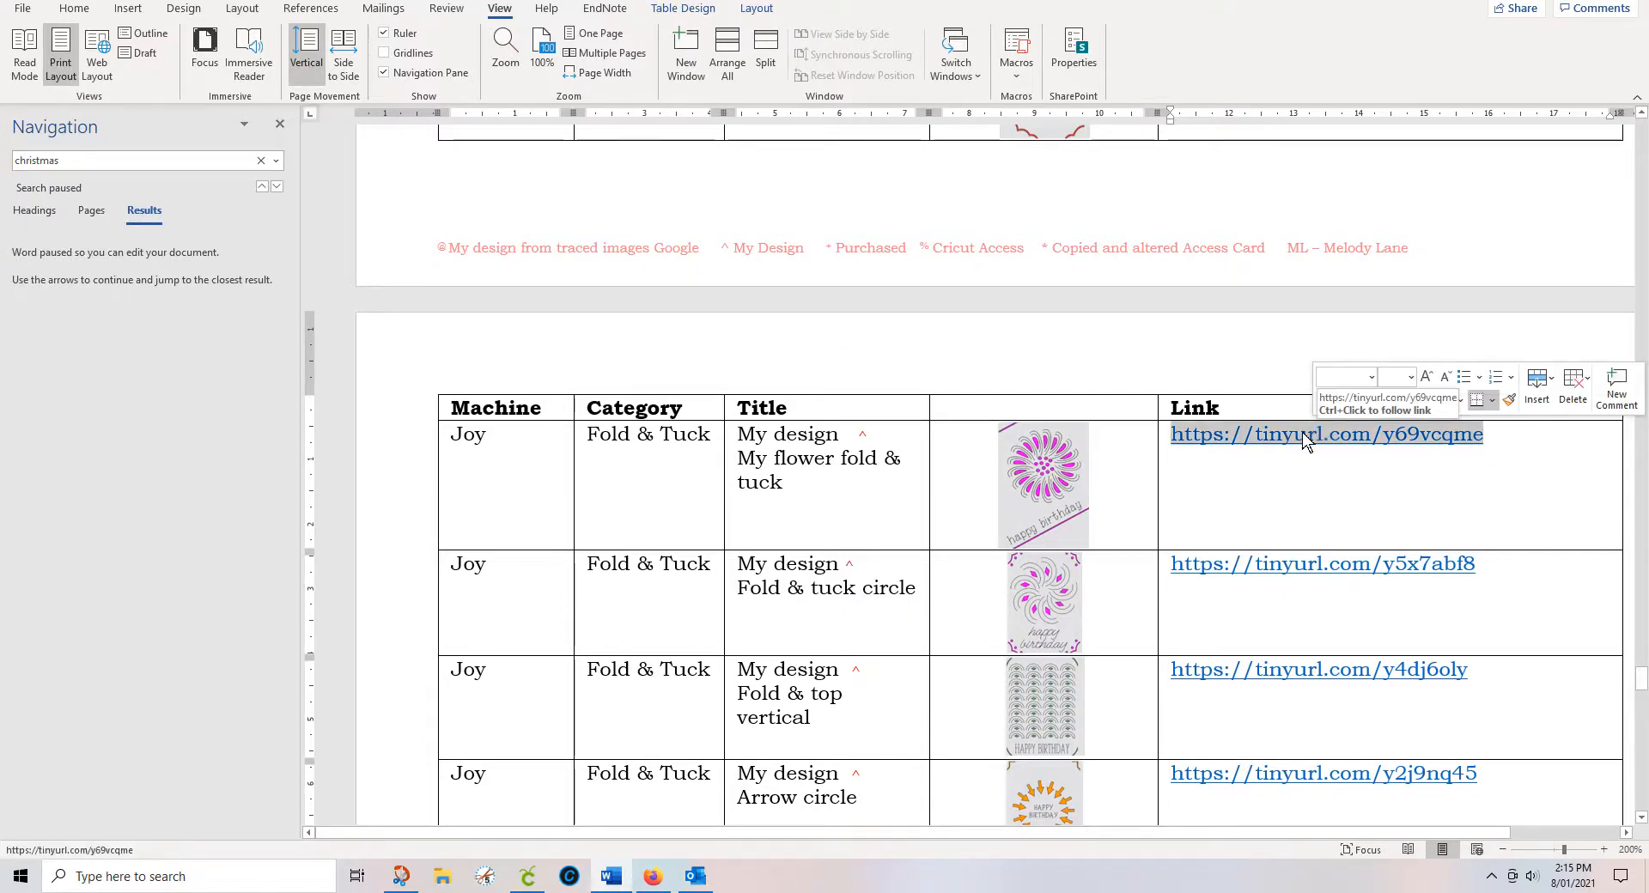
ctrl+click(1304, 439)
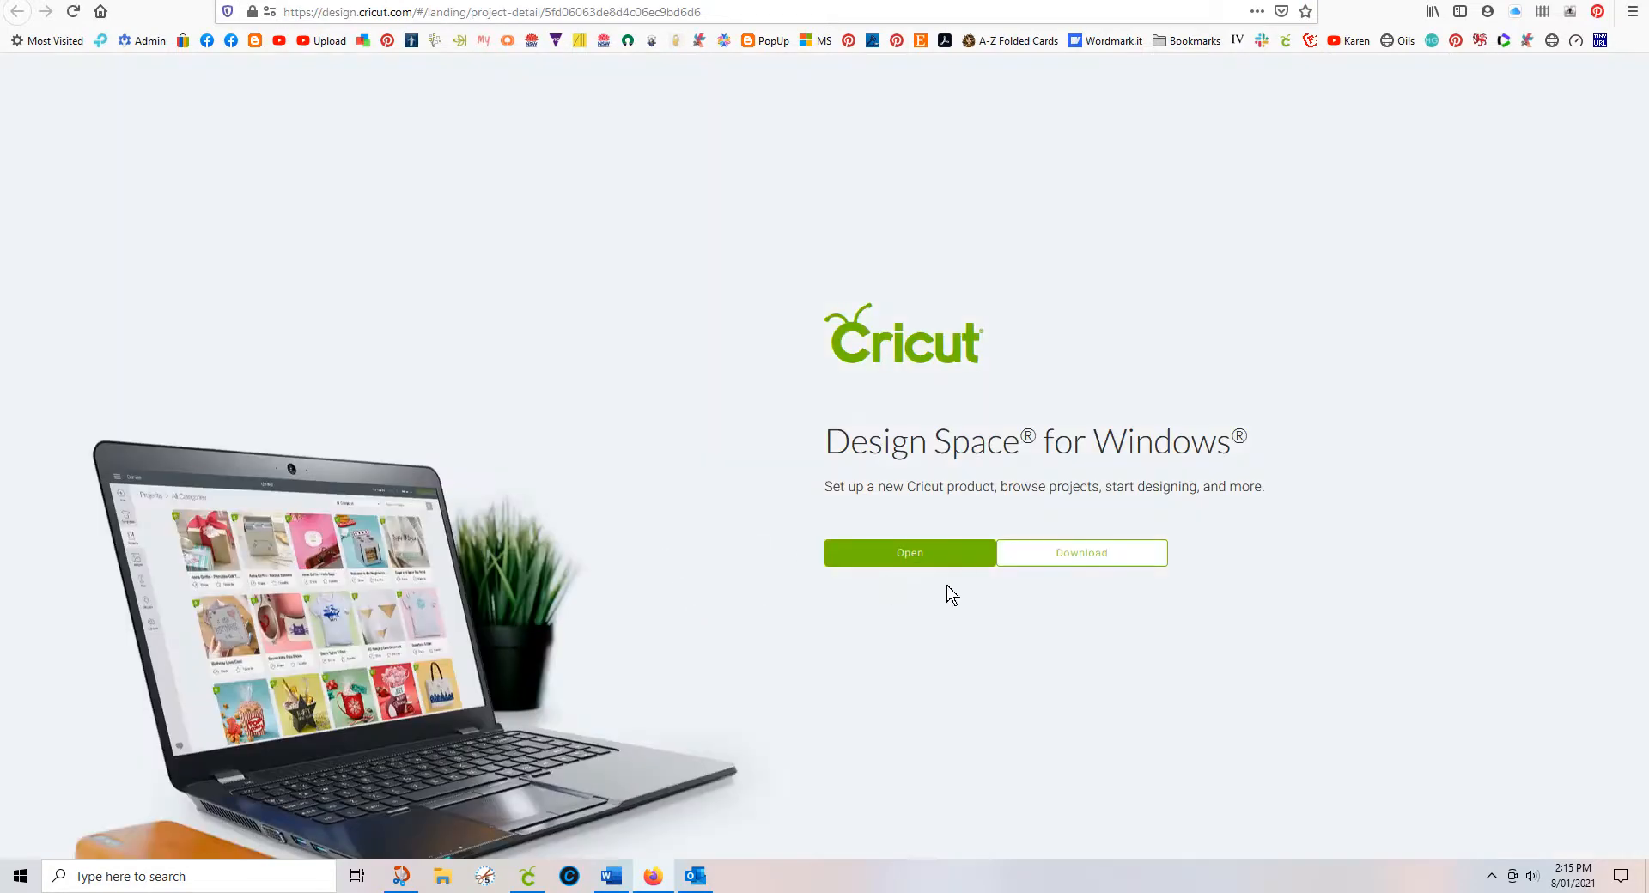
click(960, 560)
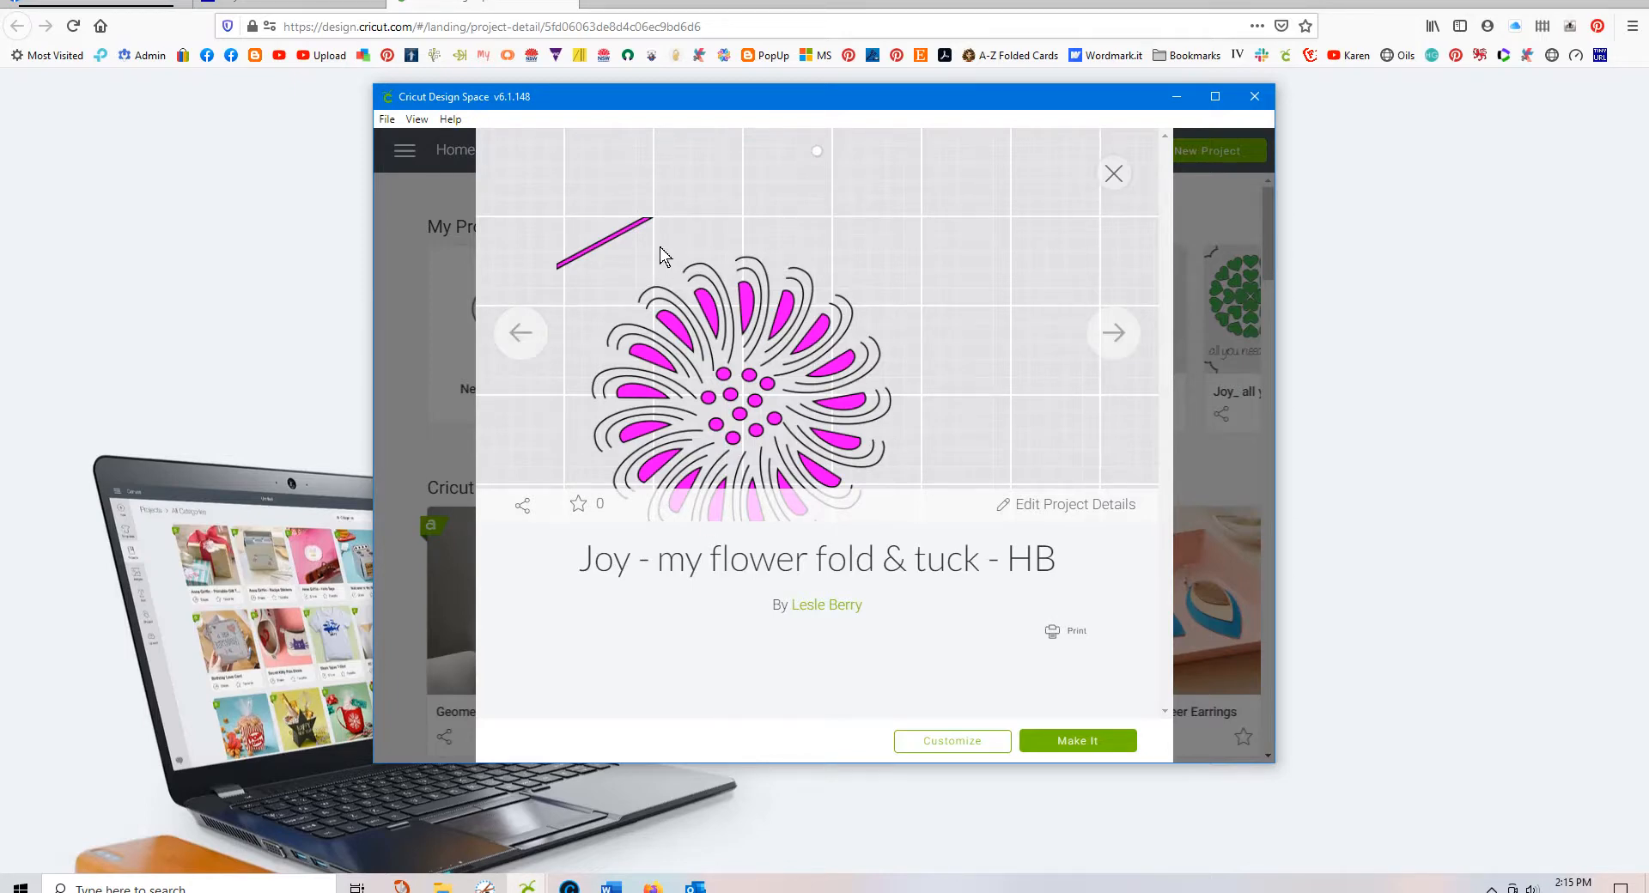
Step: Close the flower project preview and briefly view the popup inserts - smaller project details
click(1112, 177)
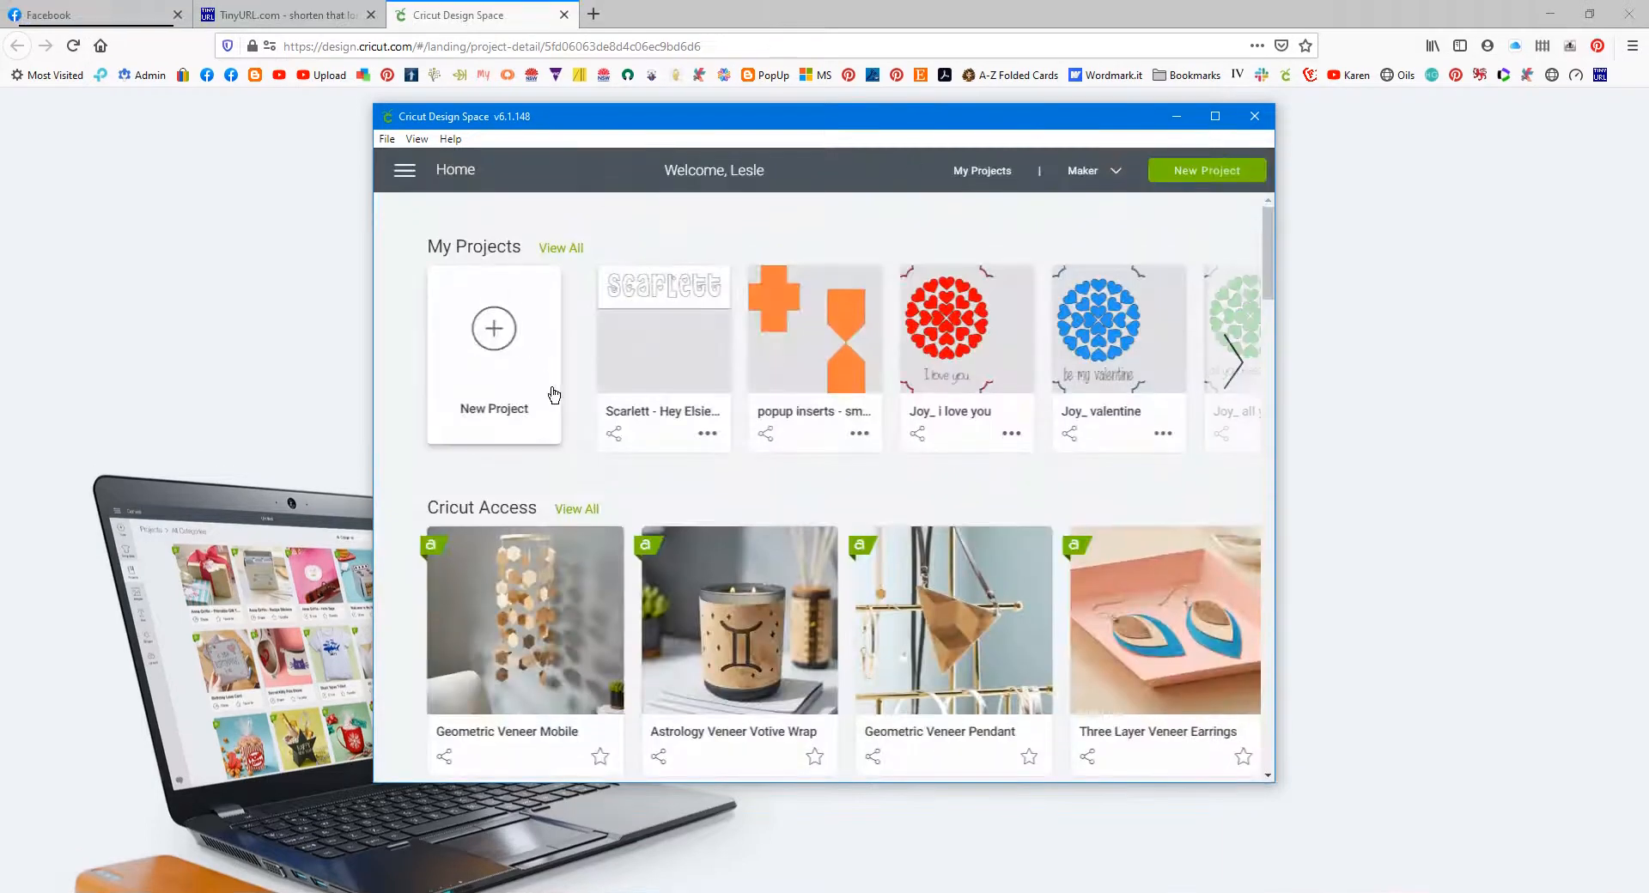
click(766, 435)
click(791, 371)
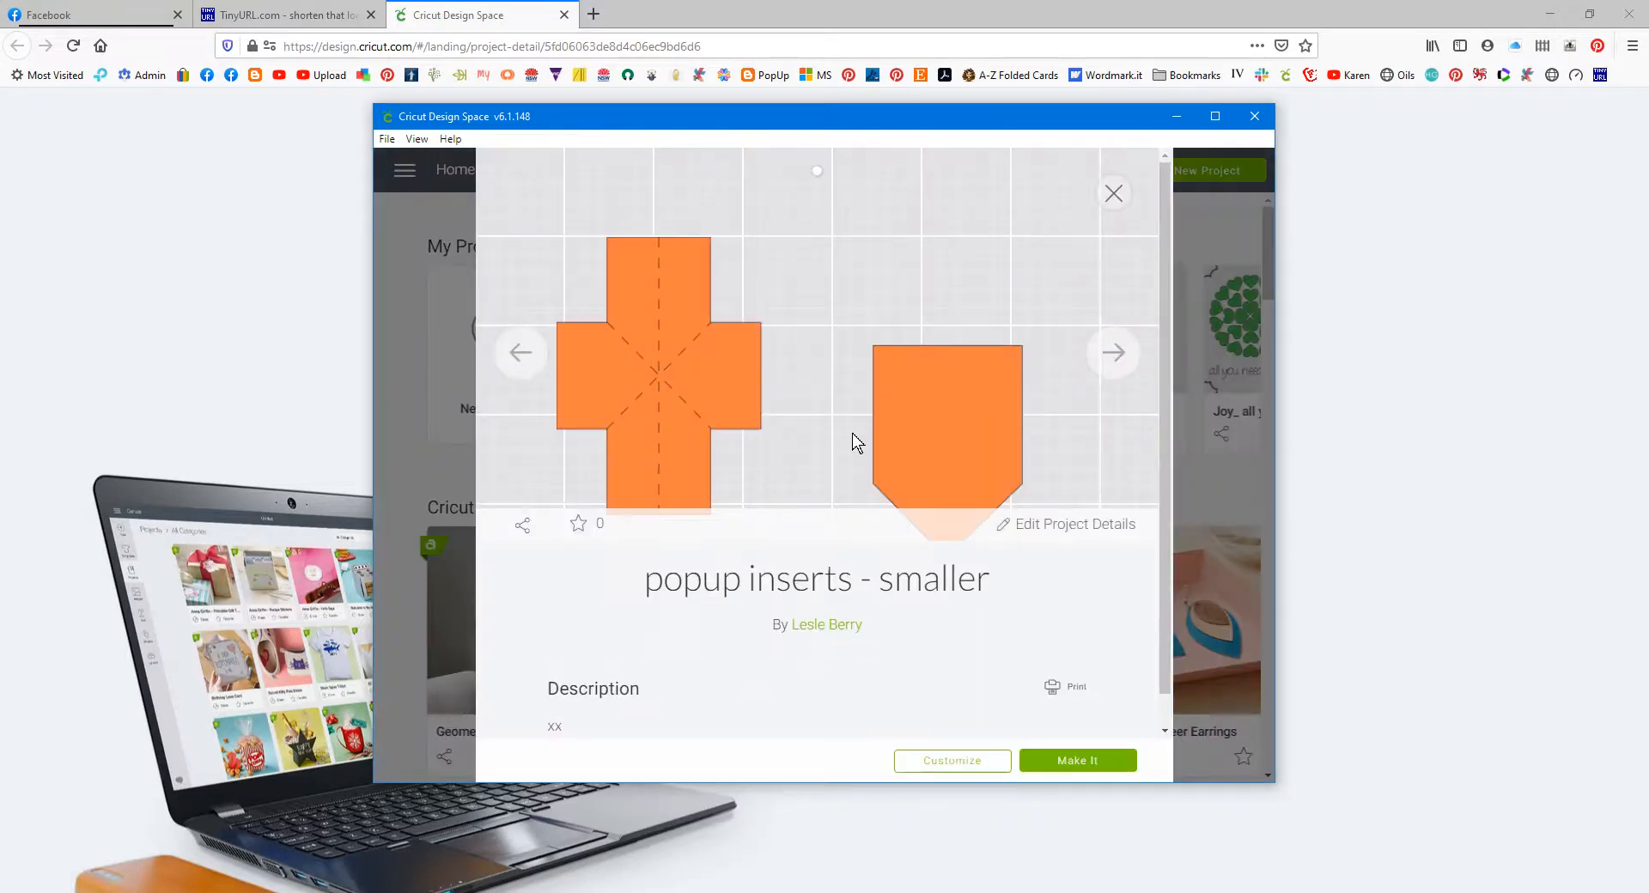
click(1114, 192)
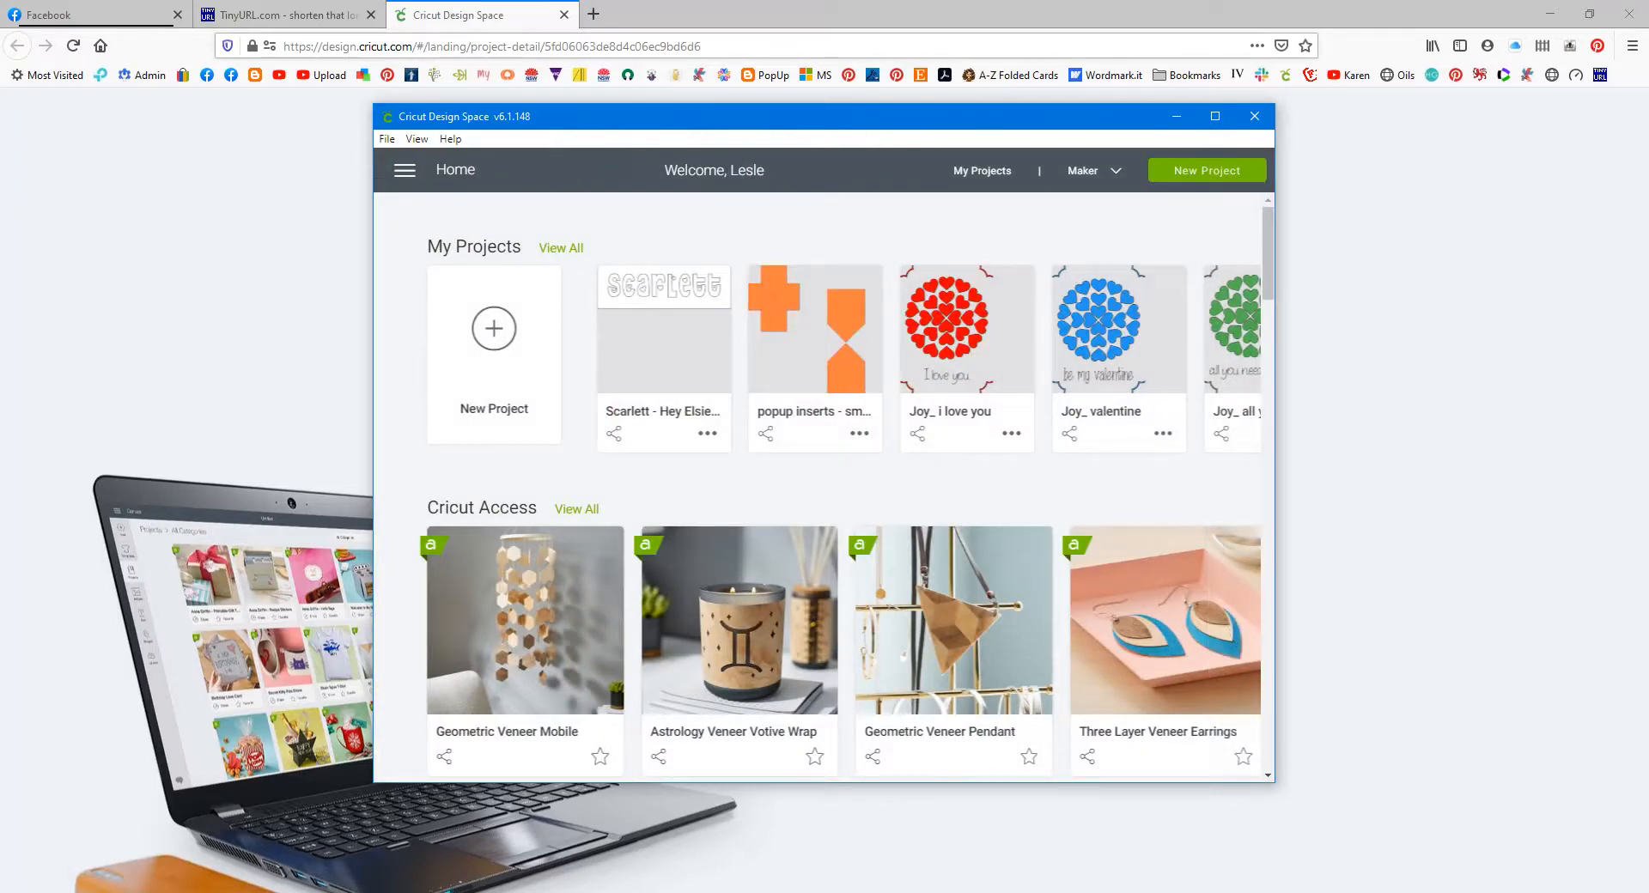
Step: Load the Scarlett - Hey Elsie Cute font project's long link in Firefox and open it
click(492, 46)
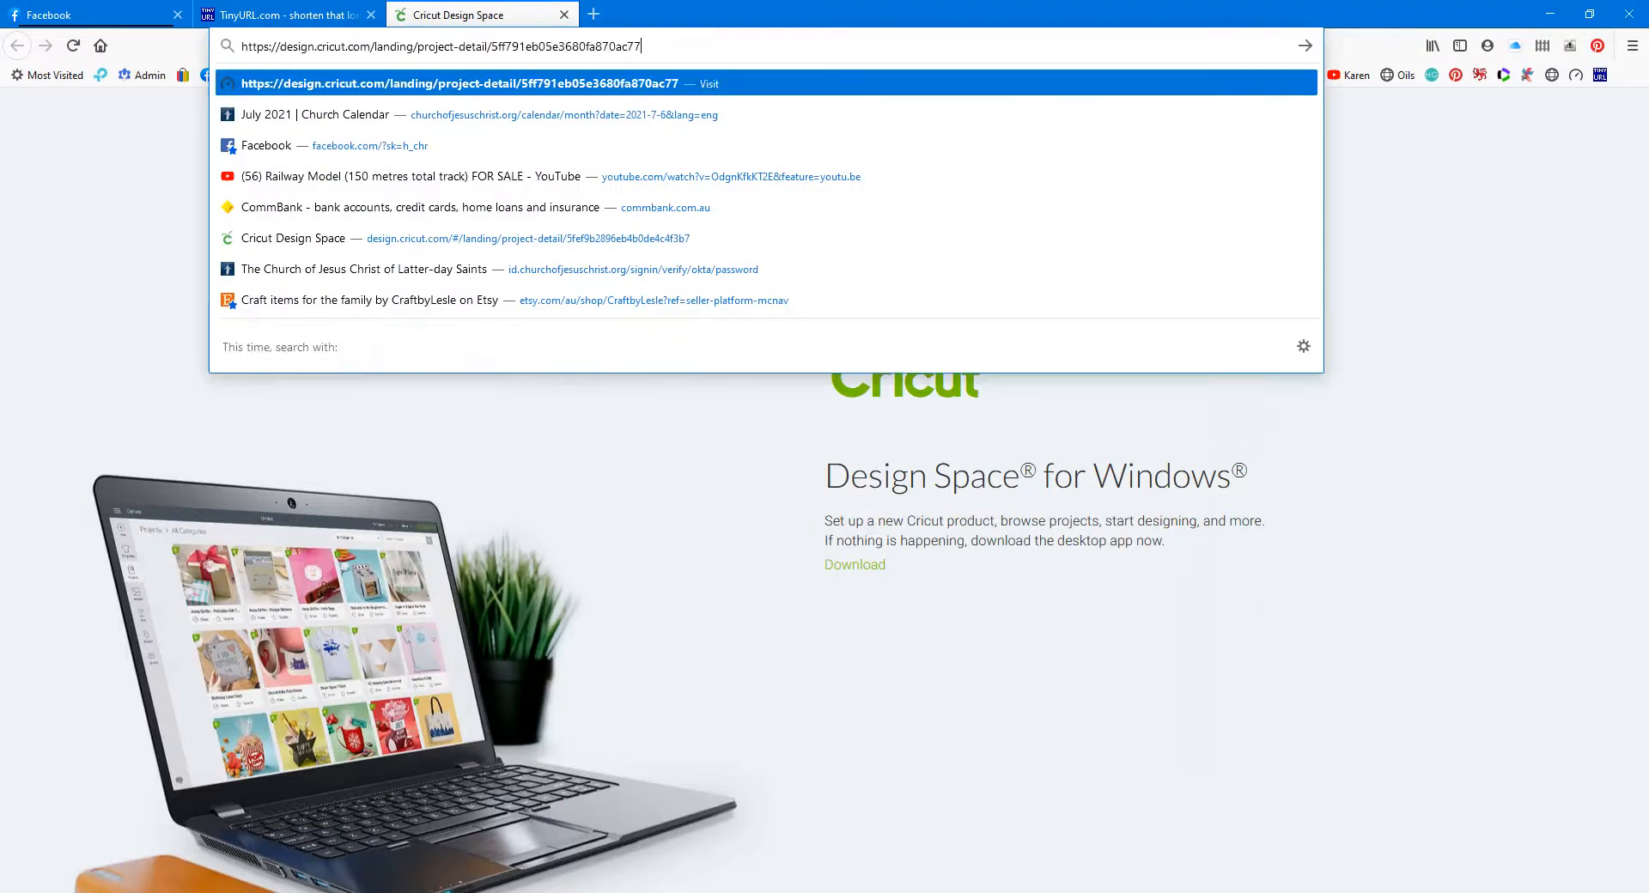
key(Return)
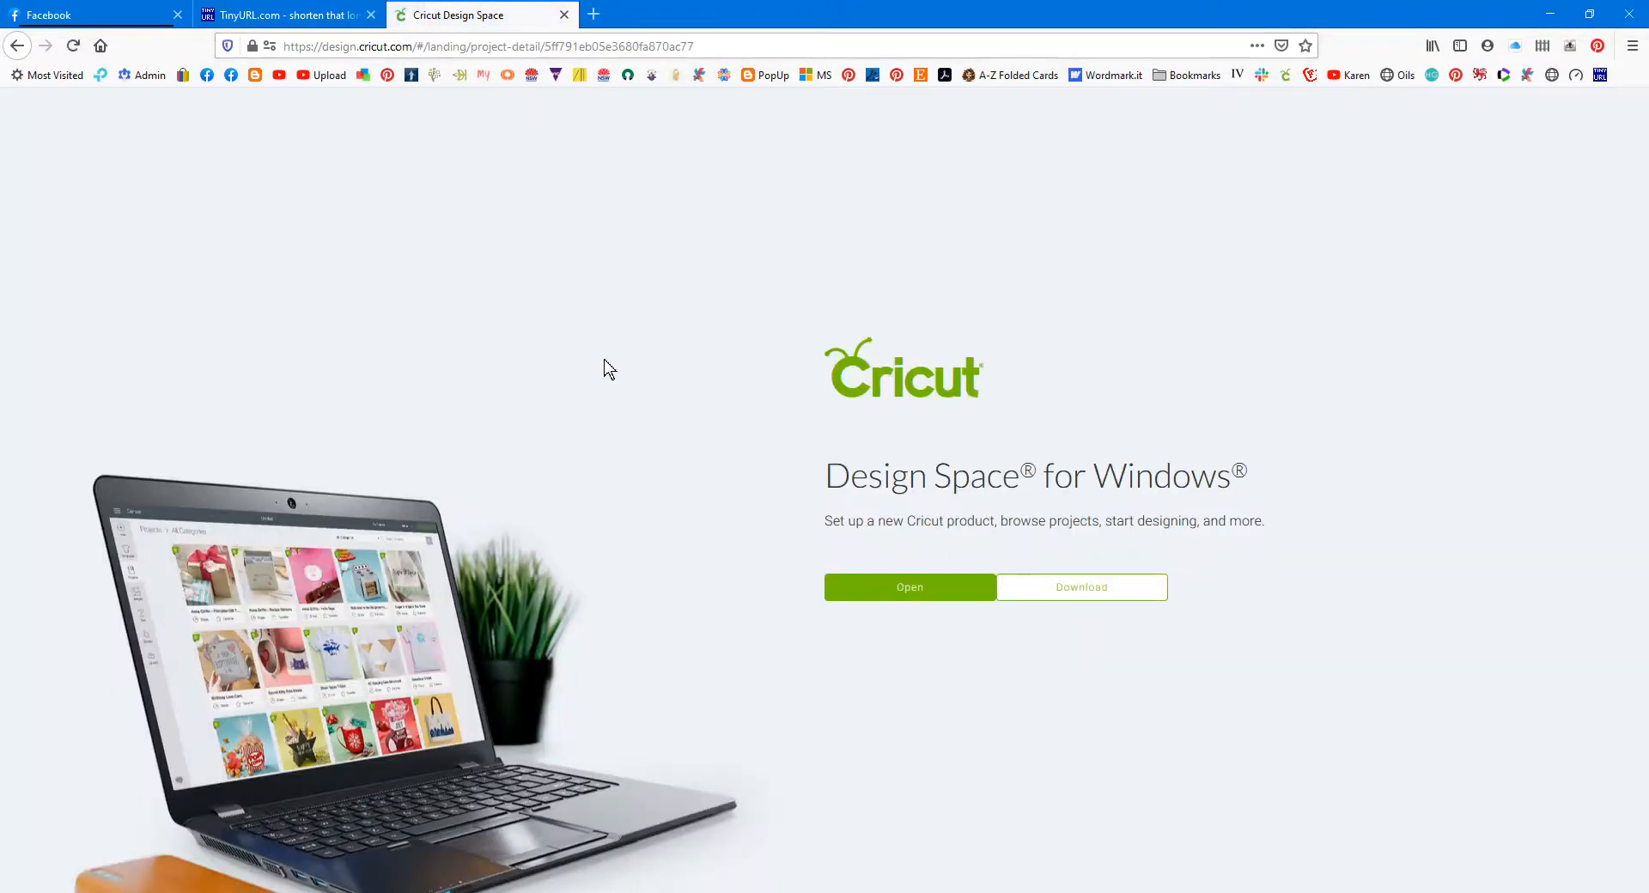
click(942, 599)
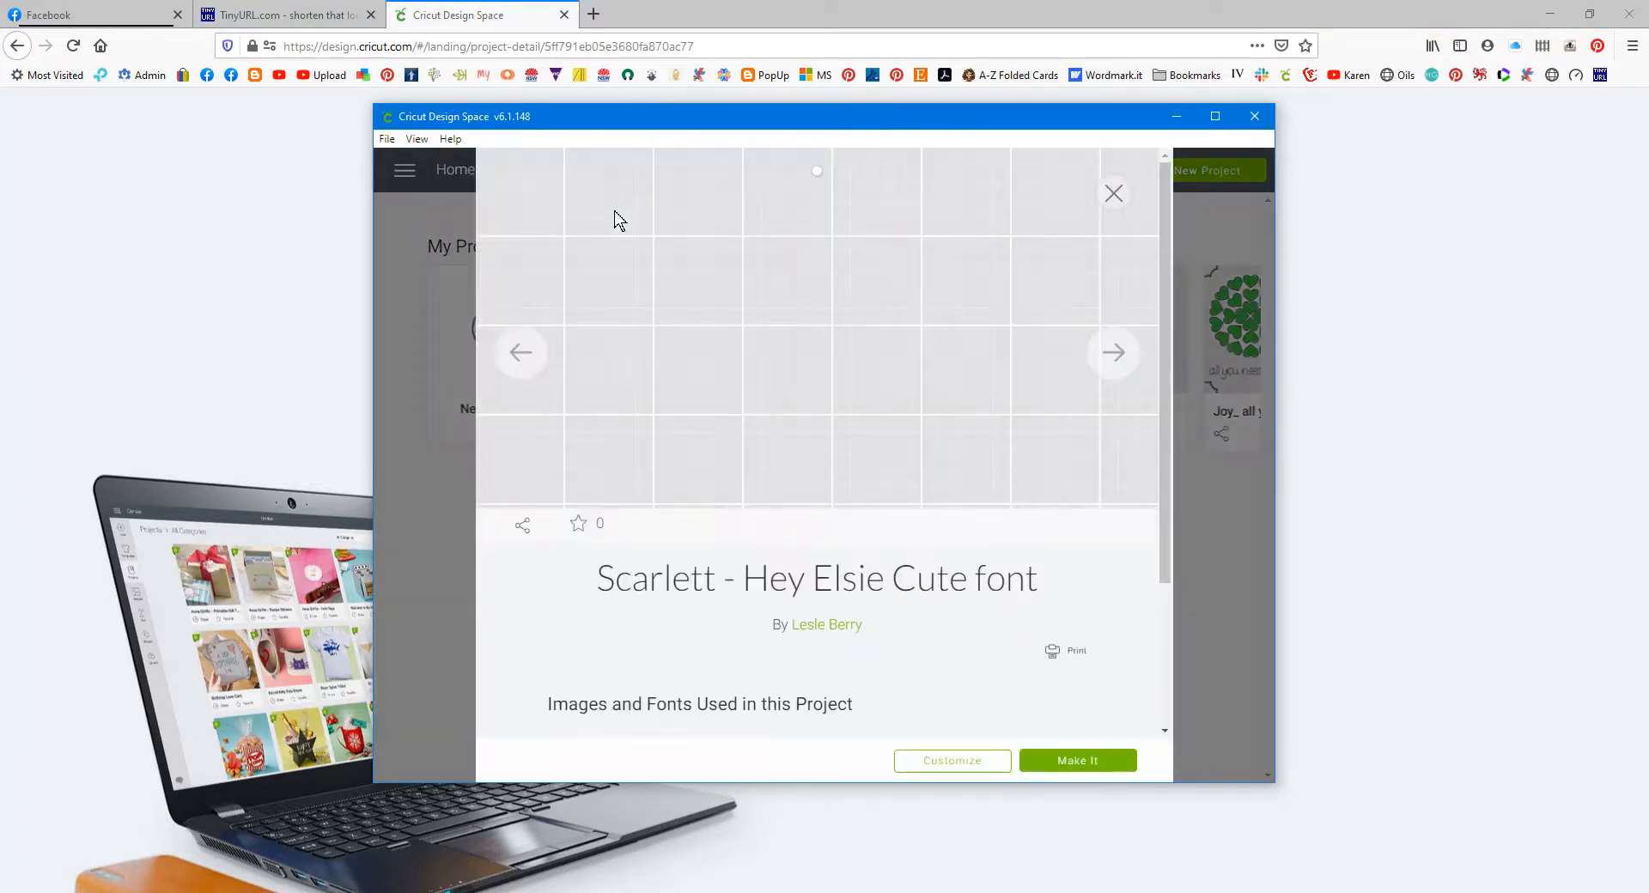
Step: Close the Scarlett preview, then open and dismiss the popup inserts - smaller project details
click(1114, 193)
click(765, 435)
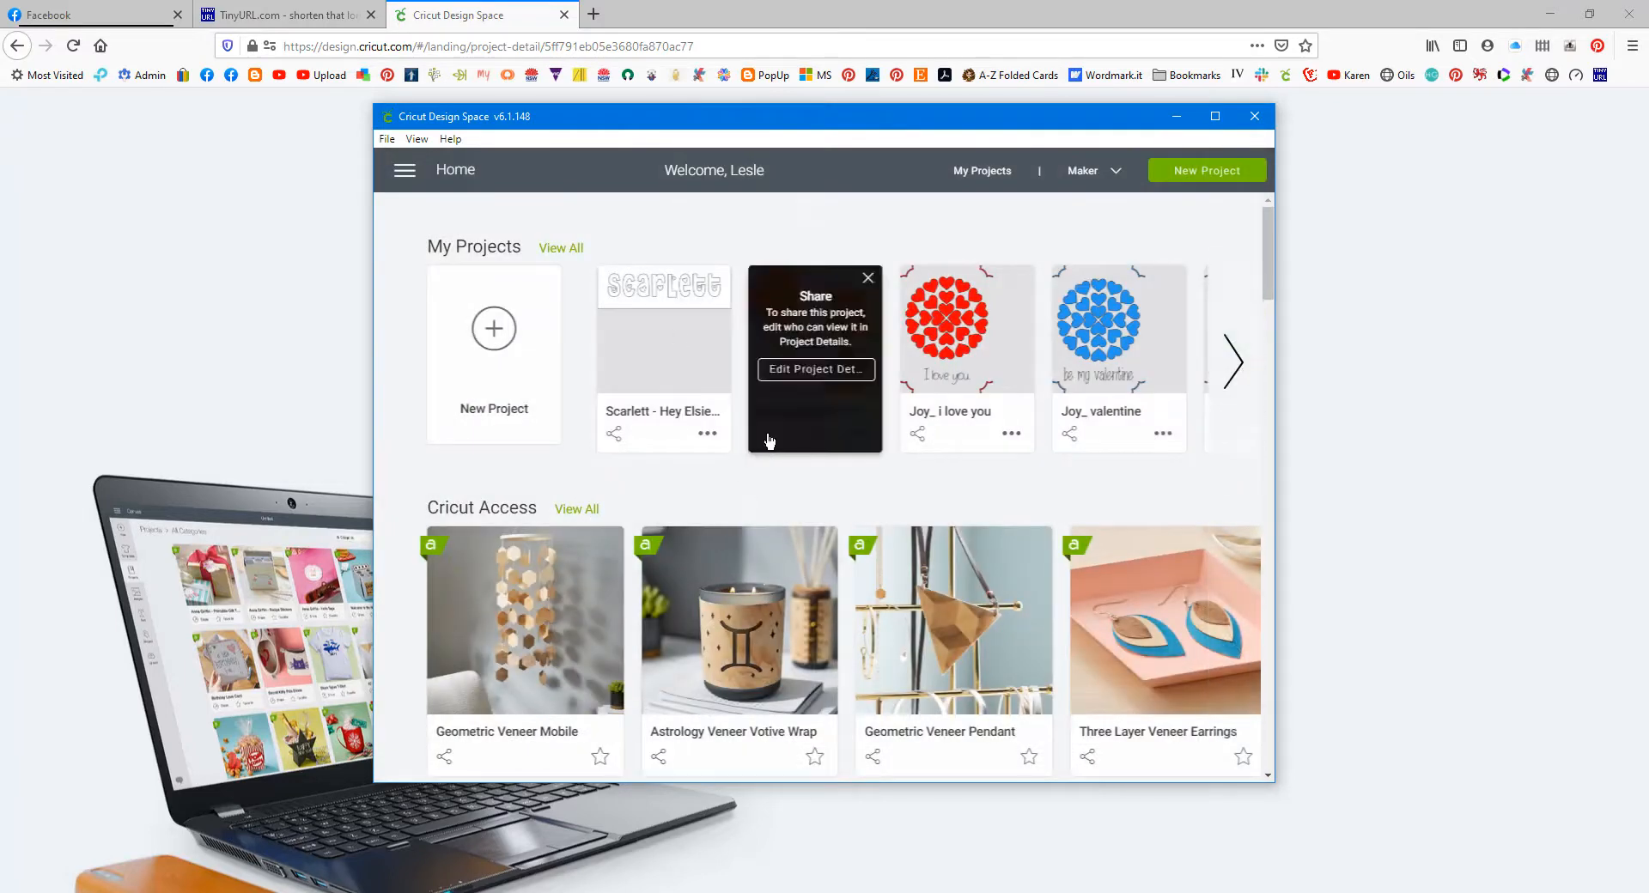
click(799, 370)
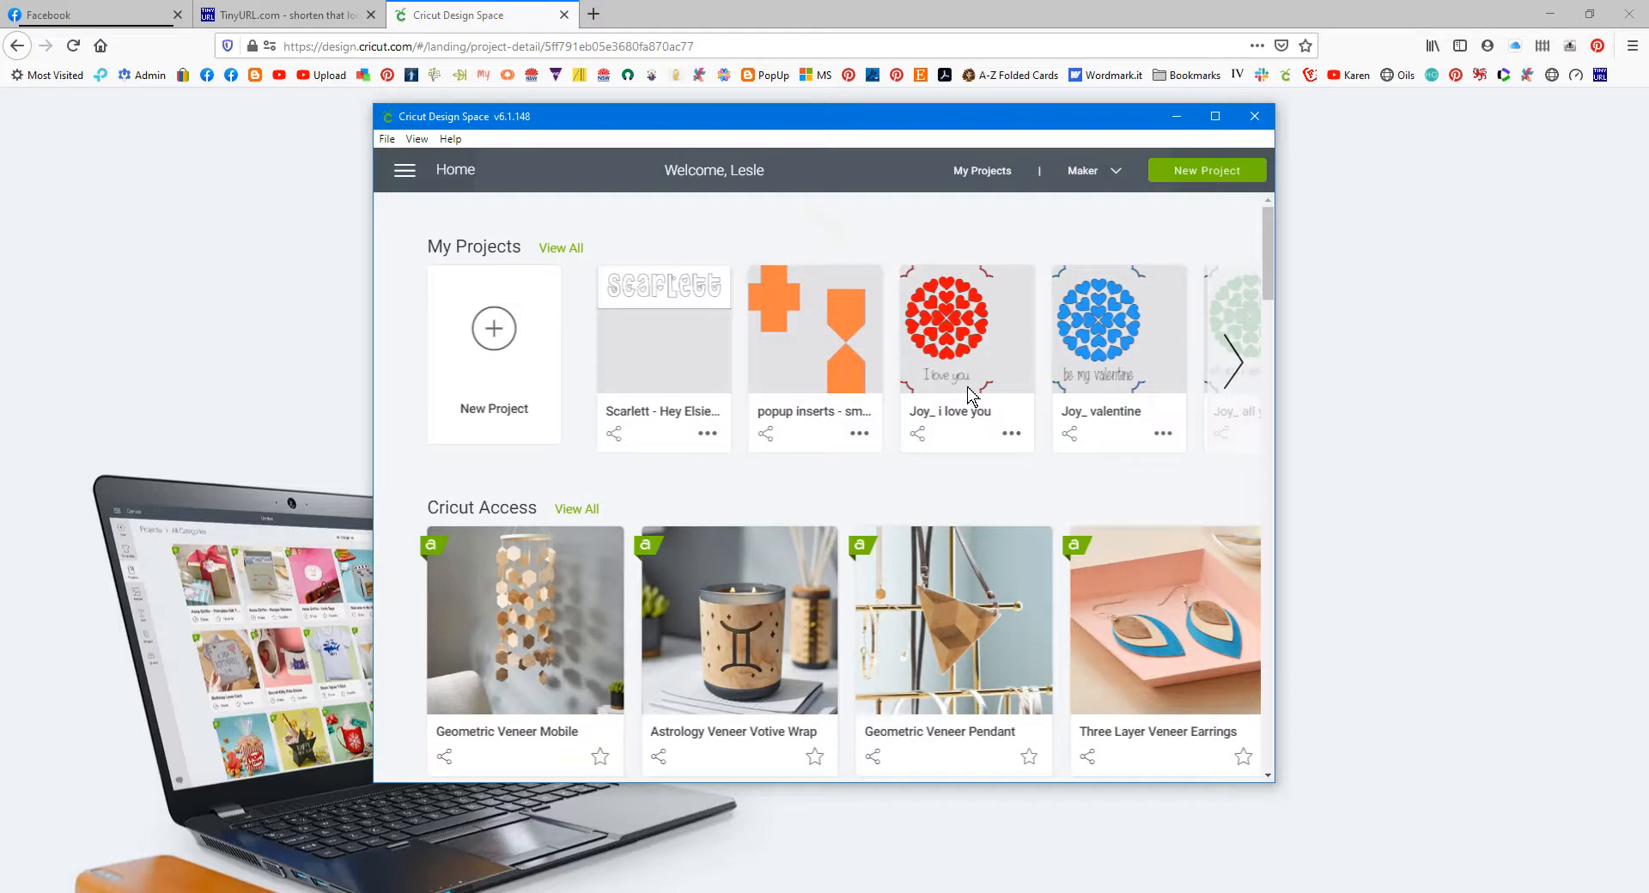
scroll(998, 423, down, 4)
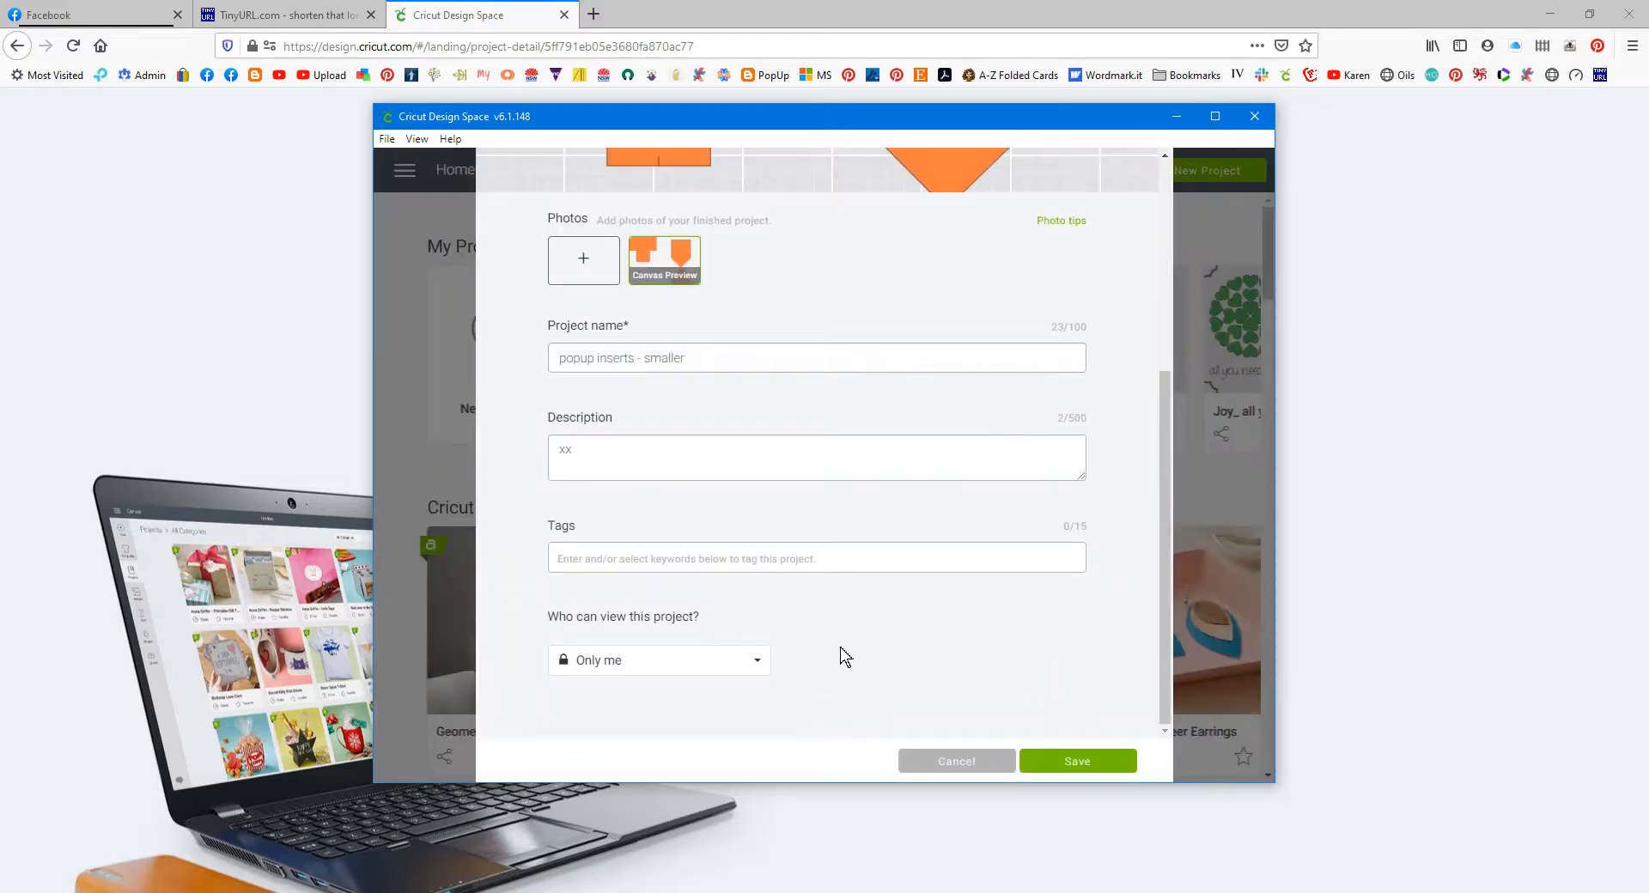
click(996, 761)
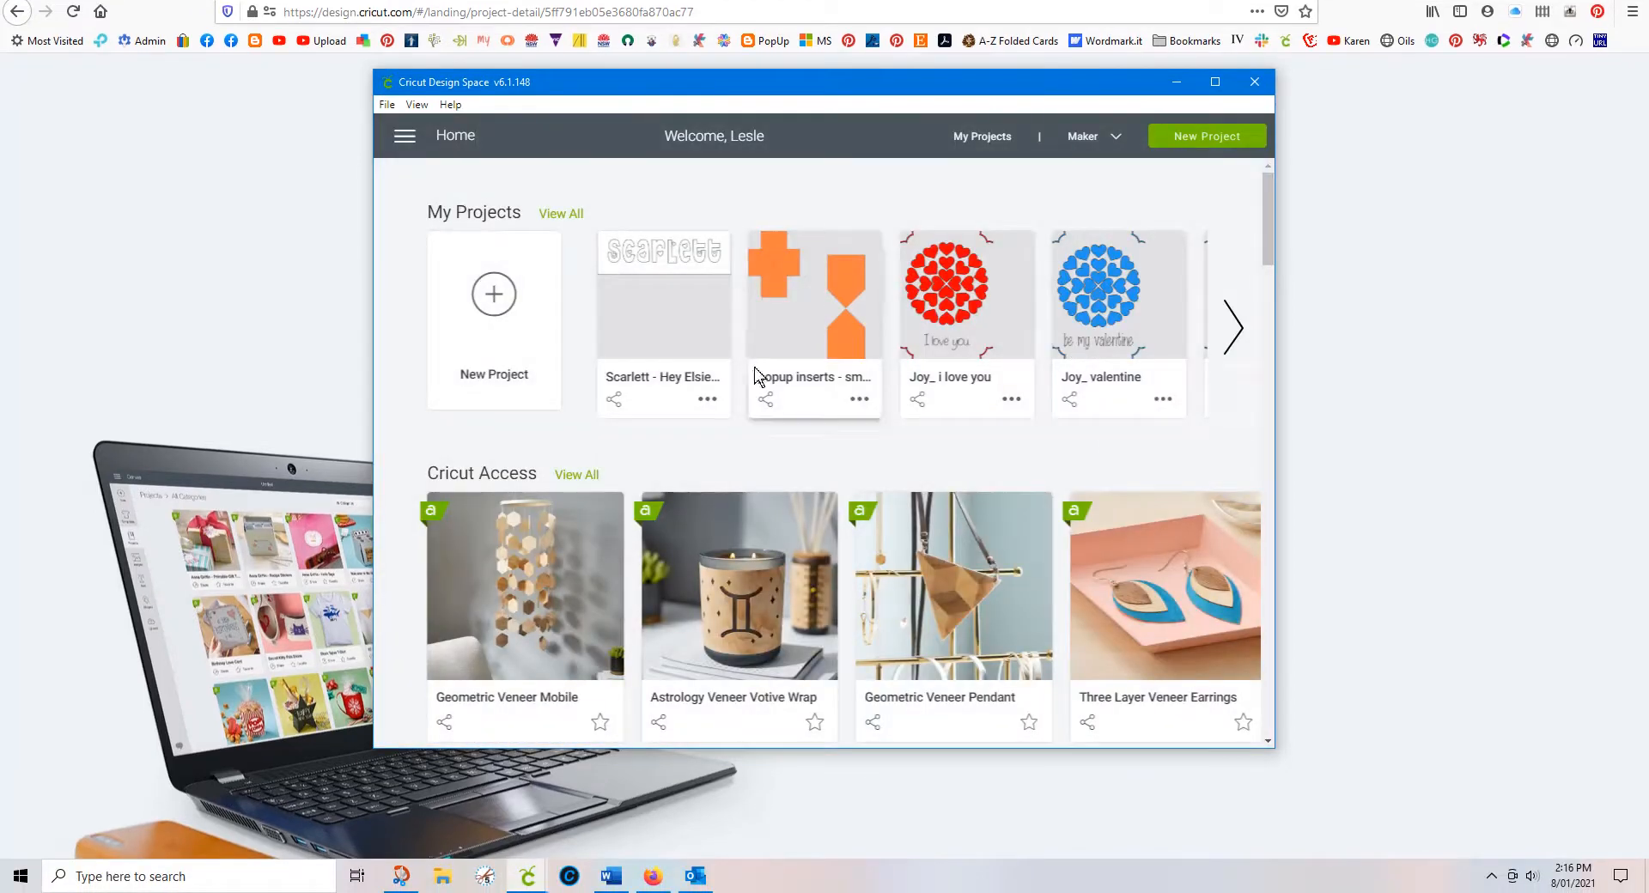
Step: Reopen the popup inserts - smaller project details and save them
click(768, 403)
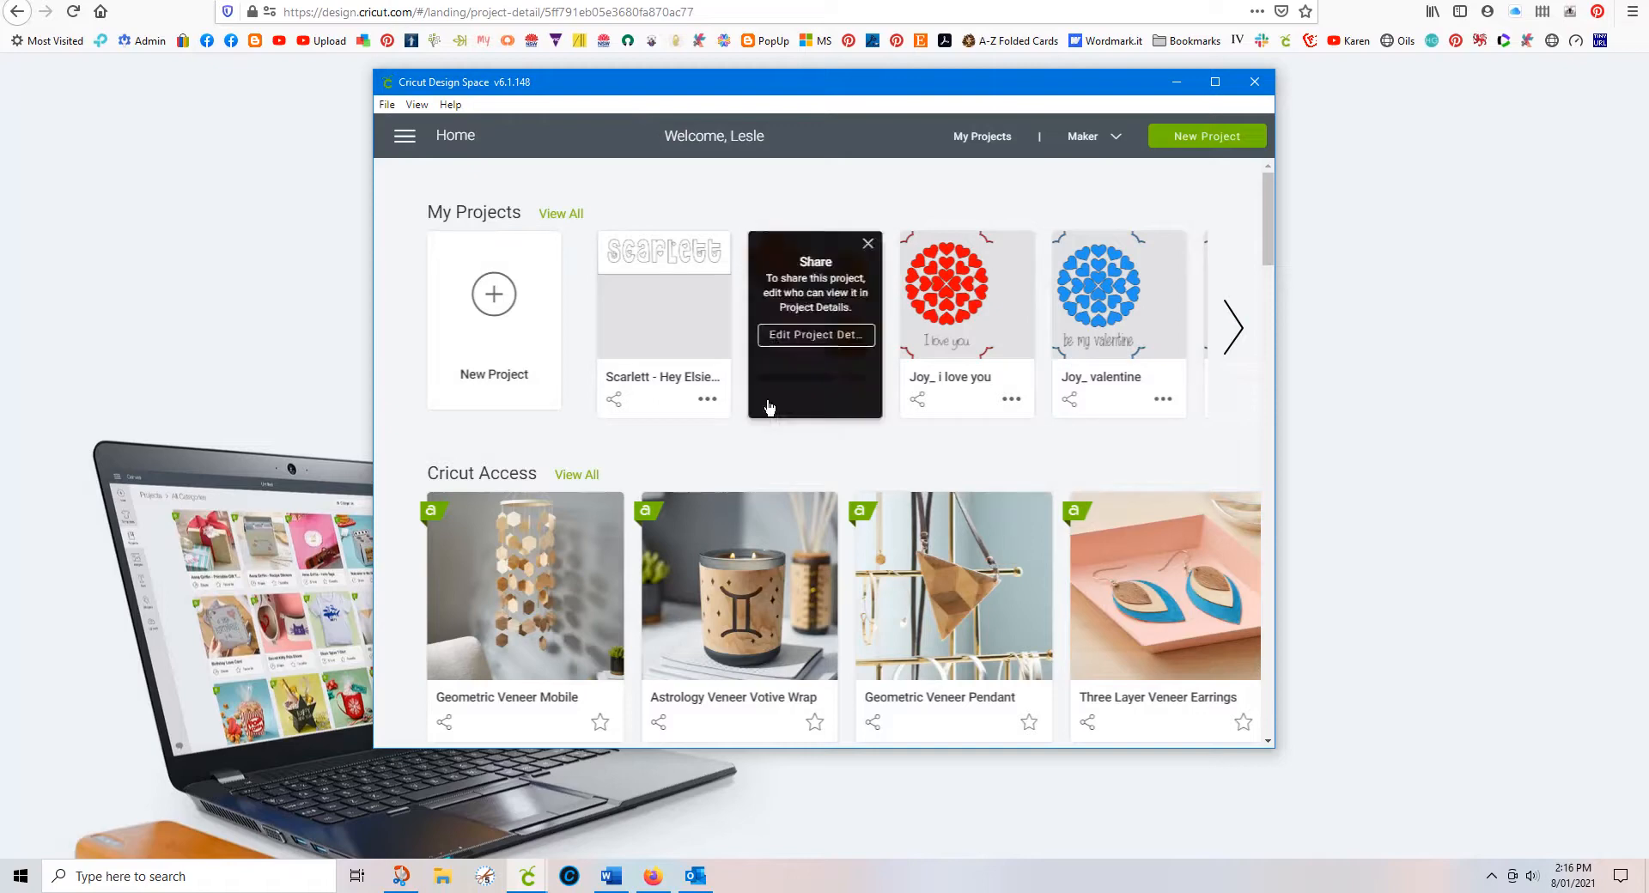
click(789, 338)
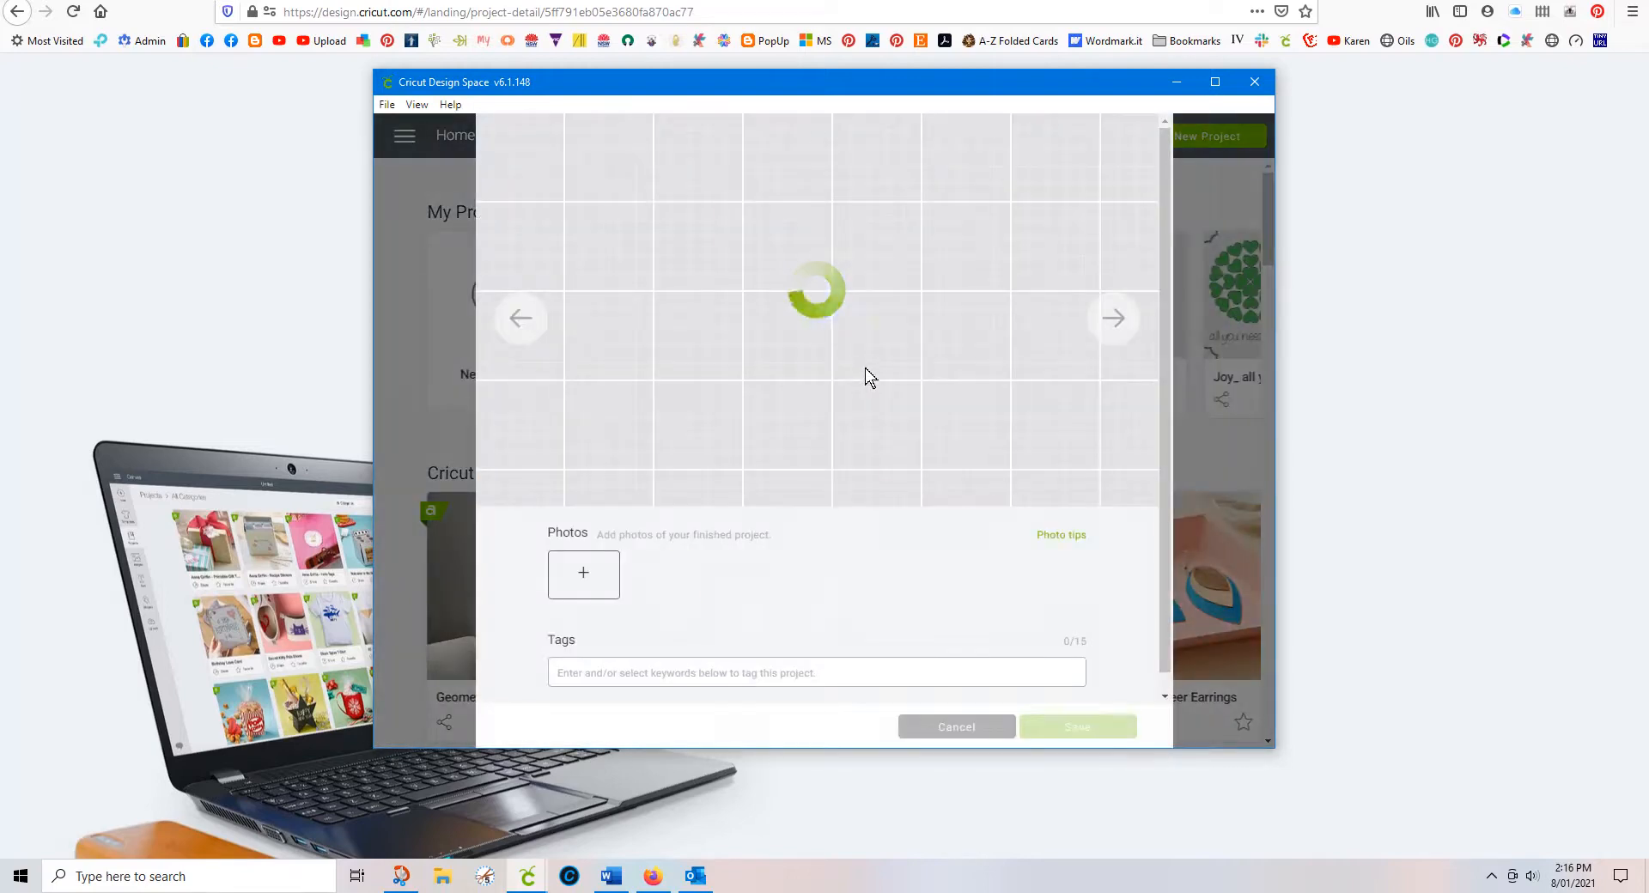
scroll(883, 496, down, 3)
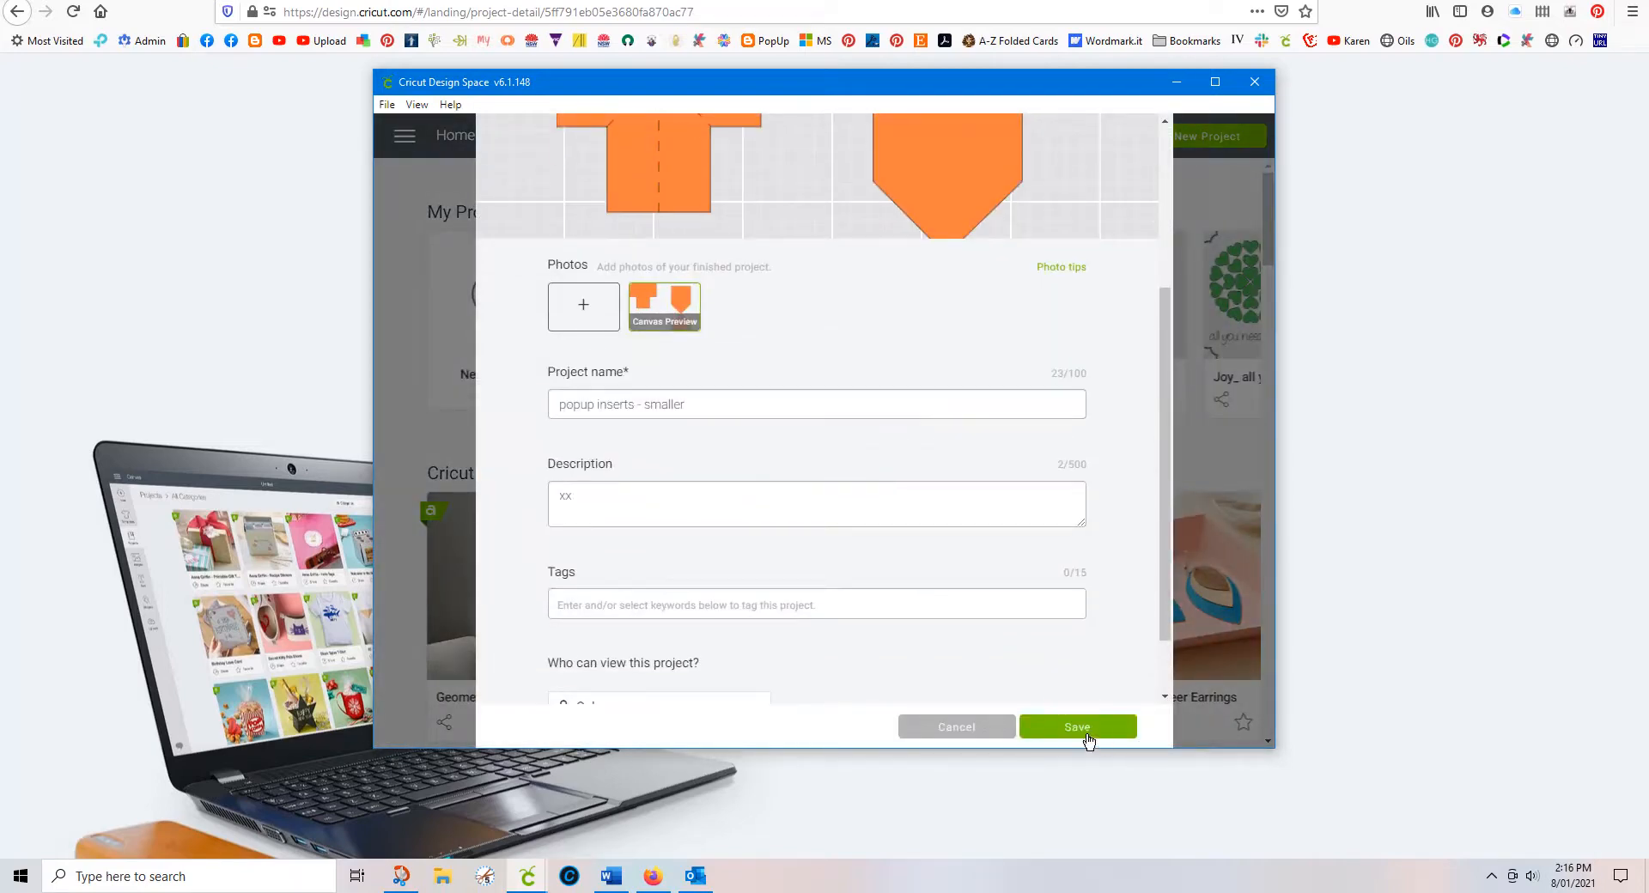
click(1084, 732)
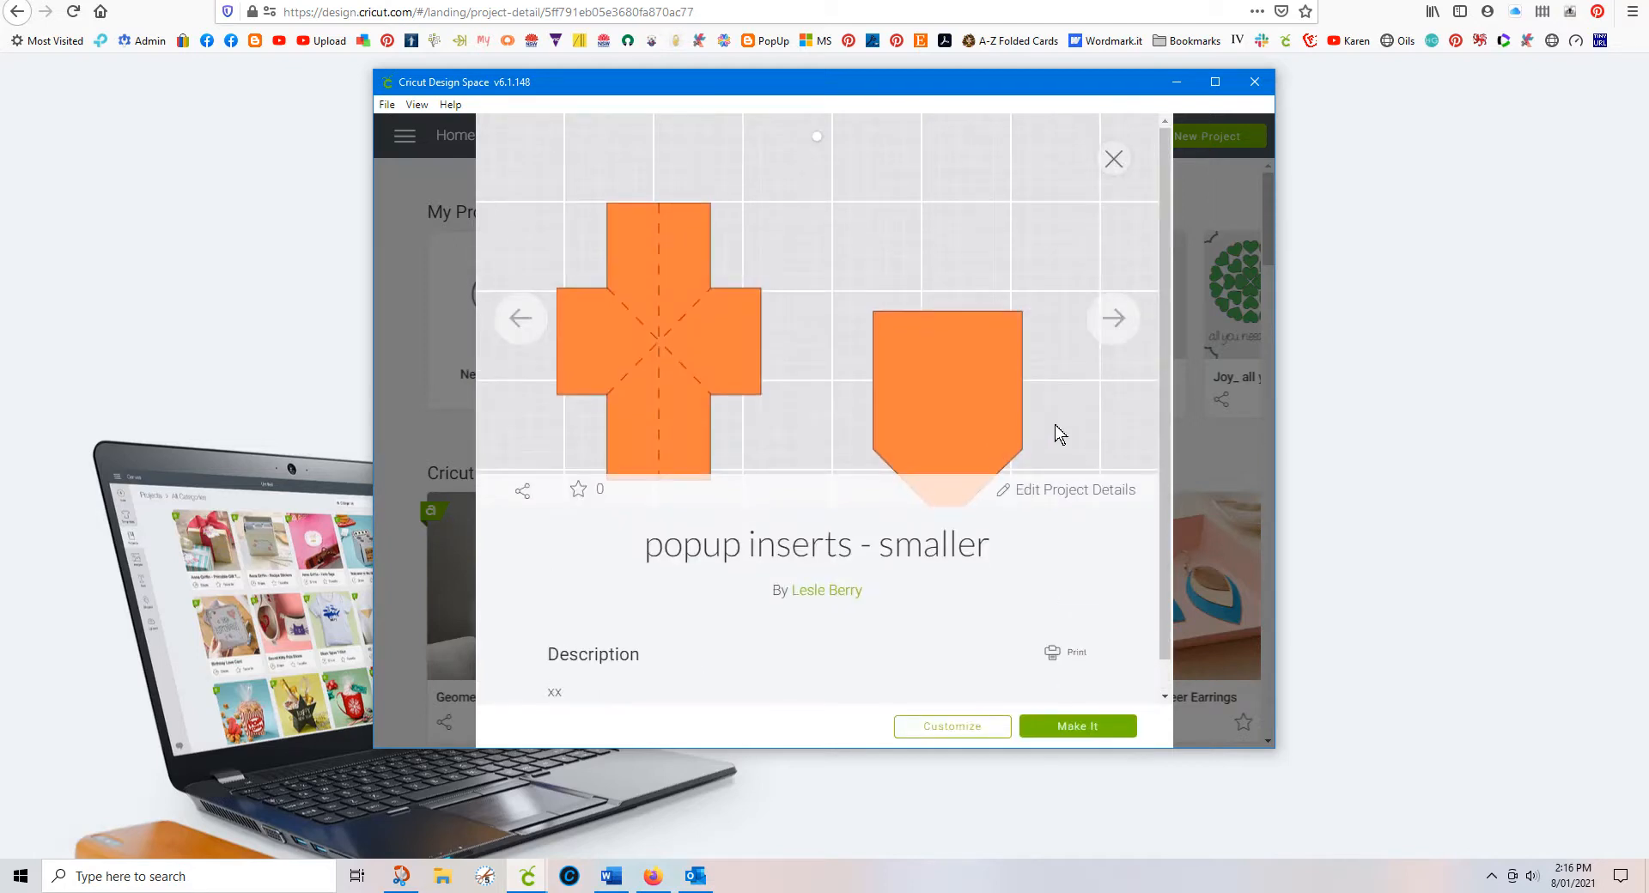
Step: Set popup inserts - smaller to 'Anyone with link', save, and copy its project link
click(525, 493)
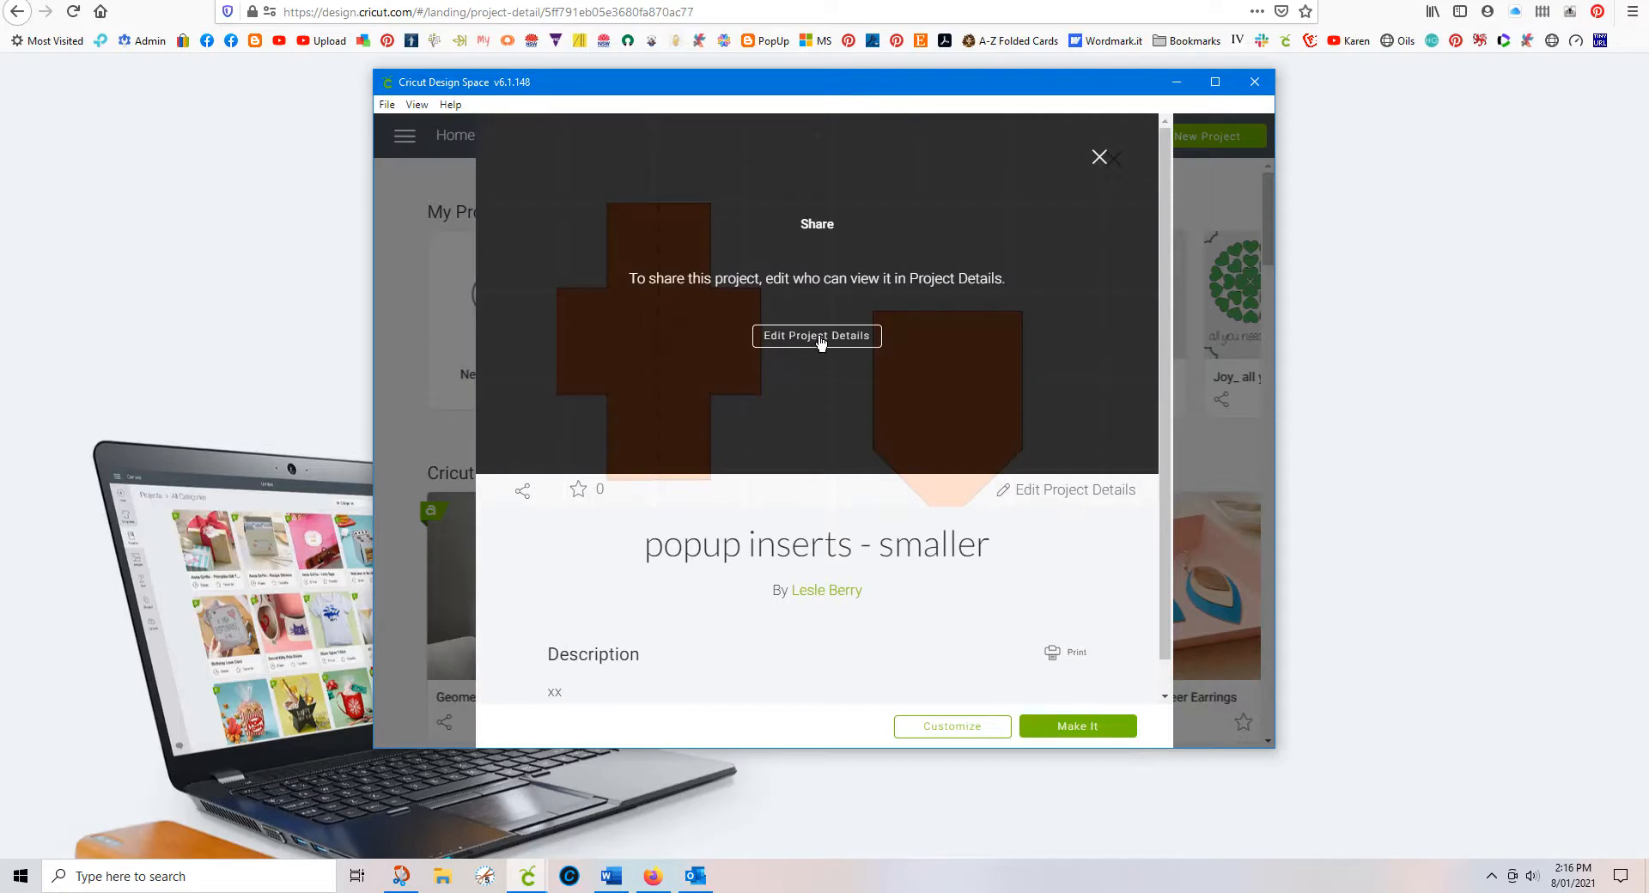
click(820, 338)
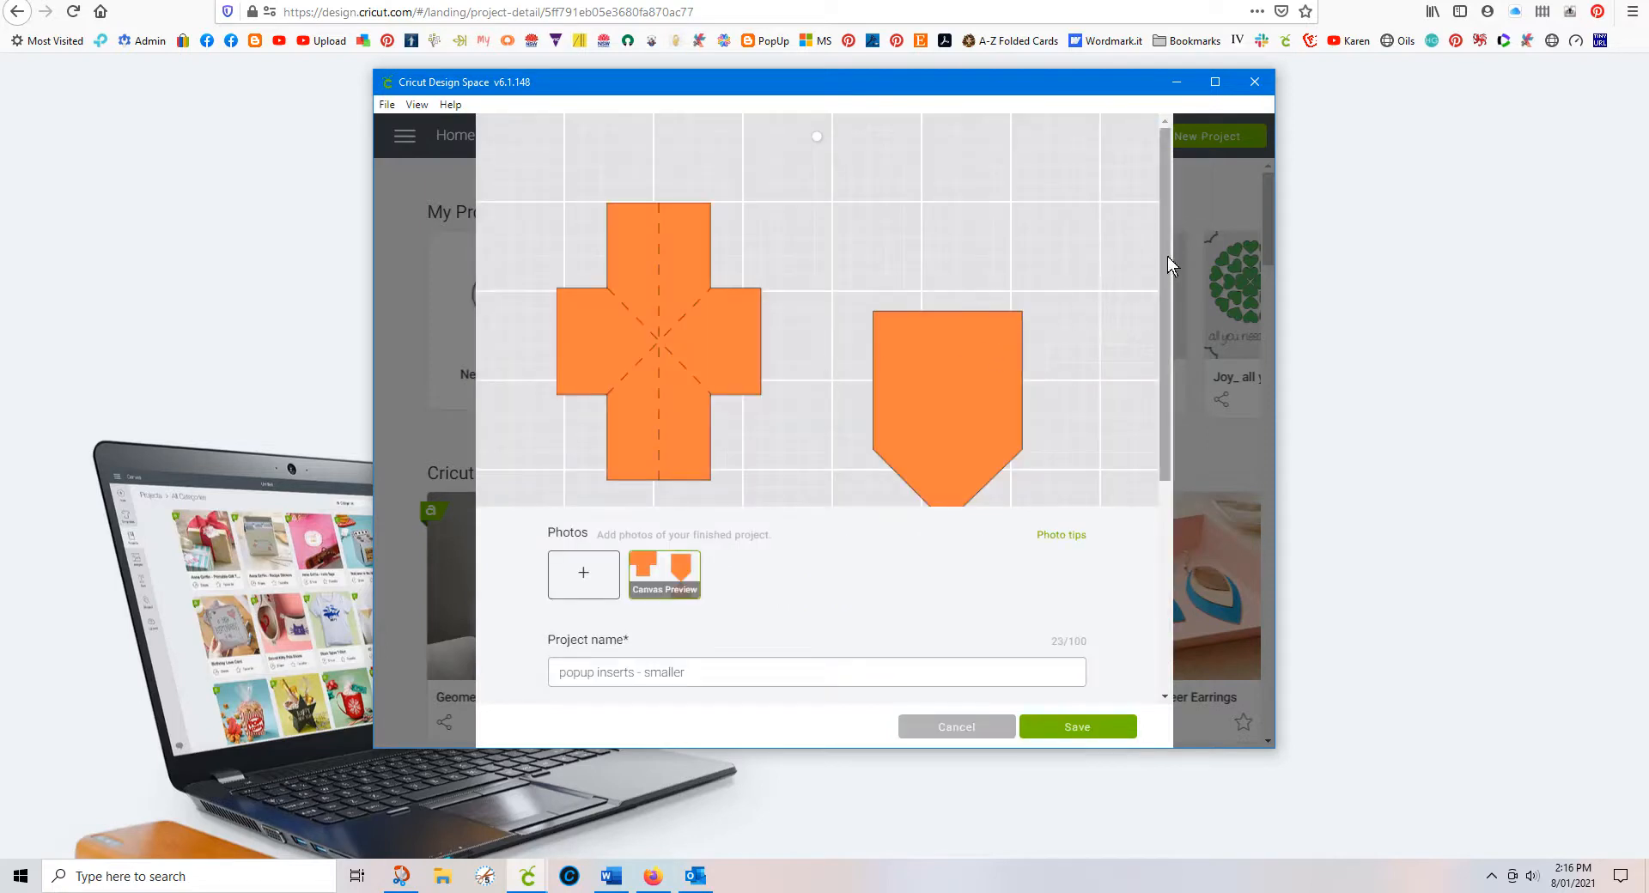
scroll(1019, 482, down, 4)
click(759, 627)
click(636, 682)
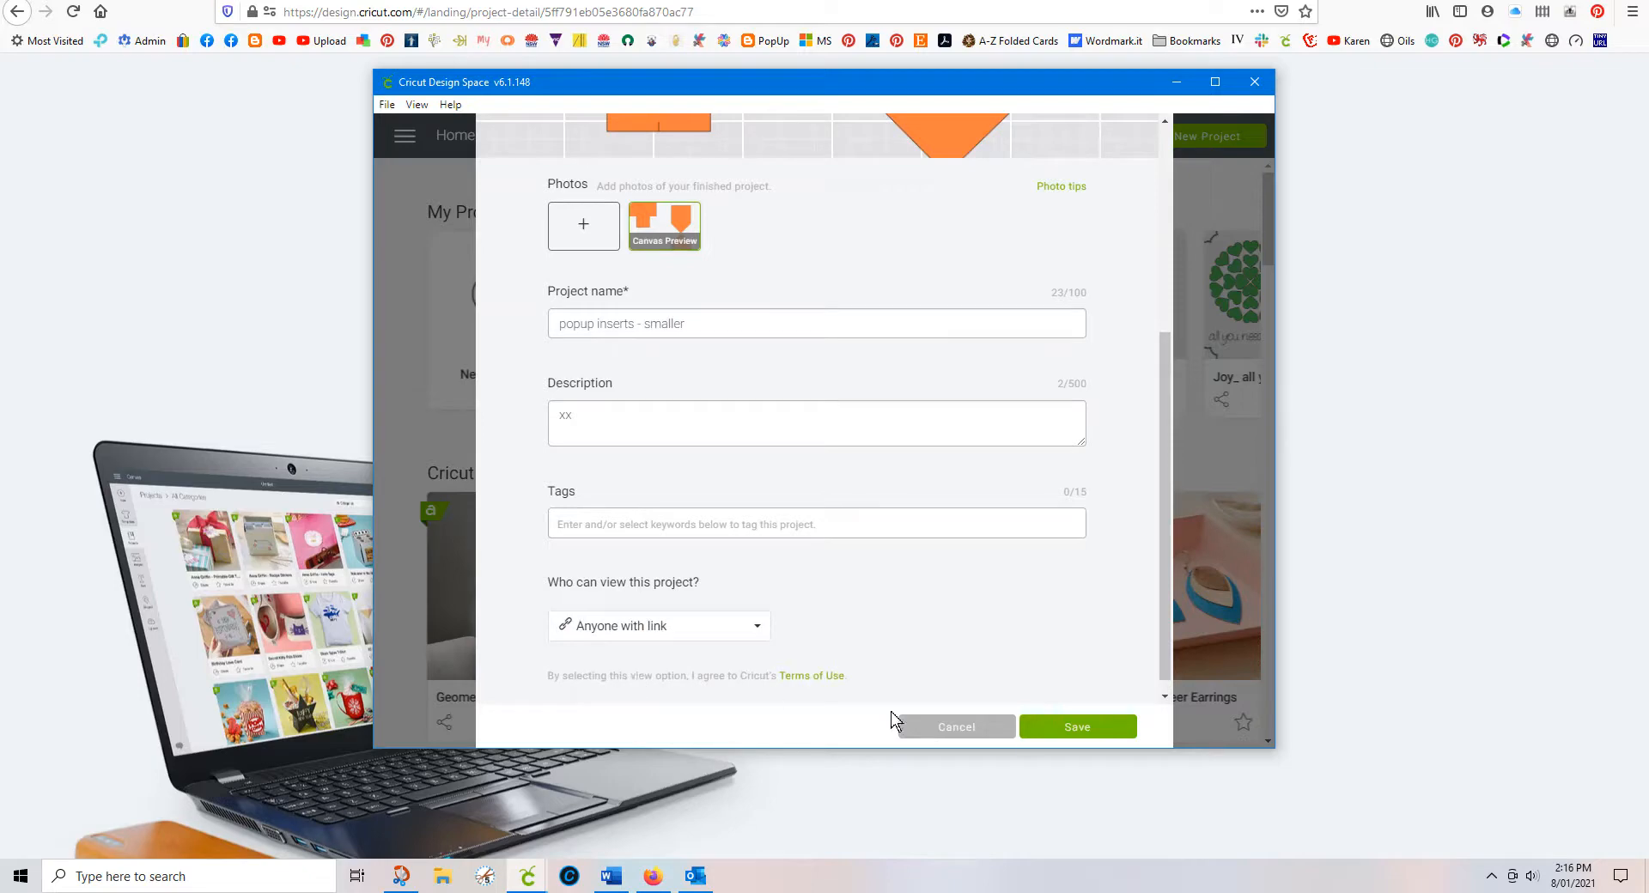
click(1066, 730)
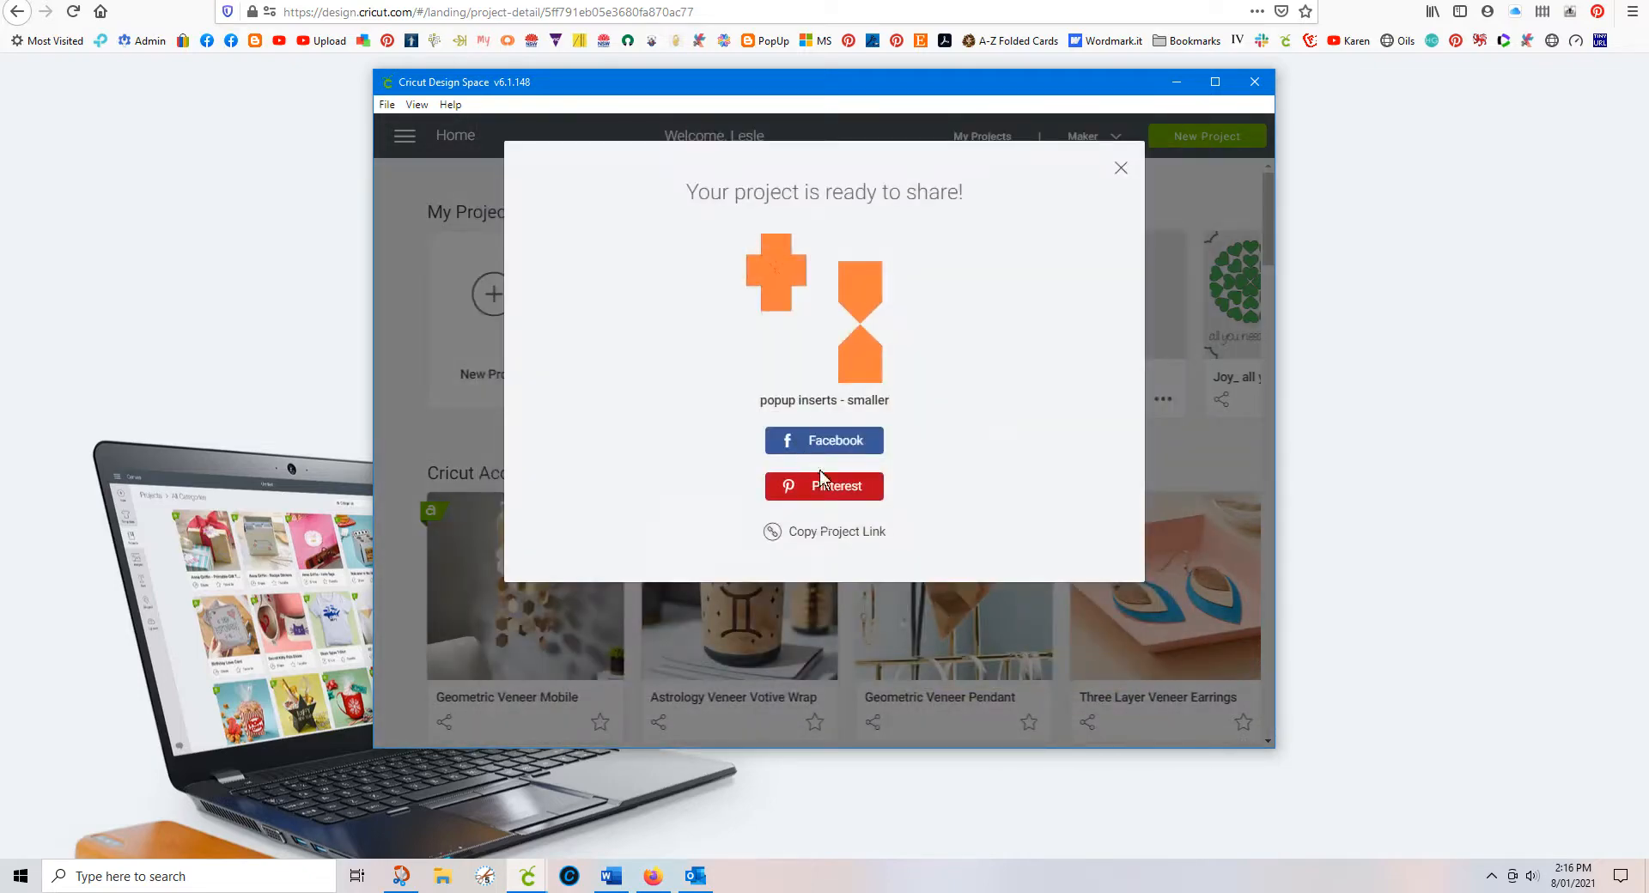
click(848, 541)
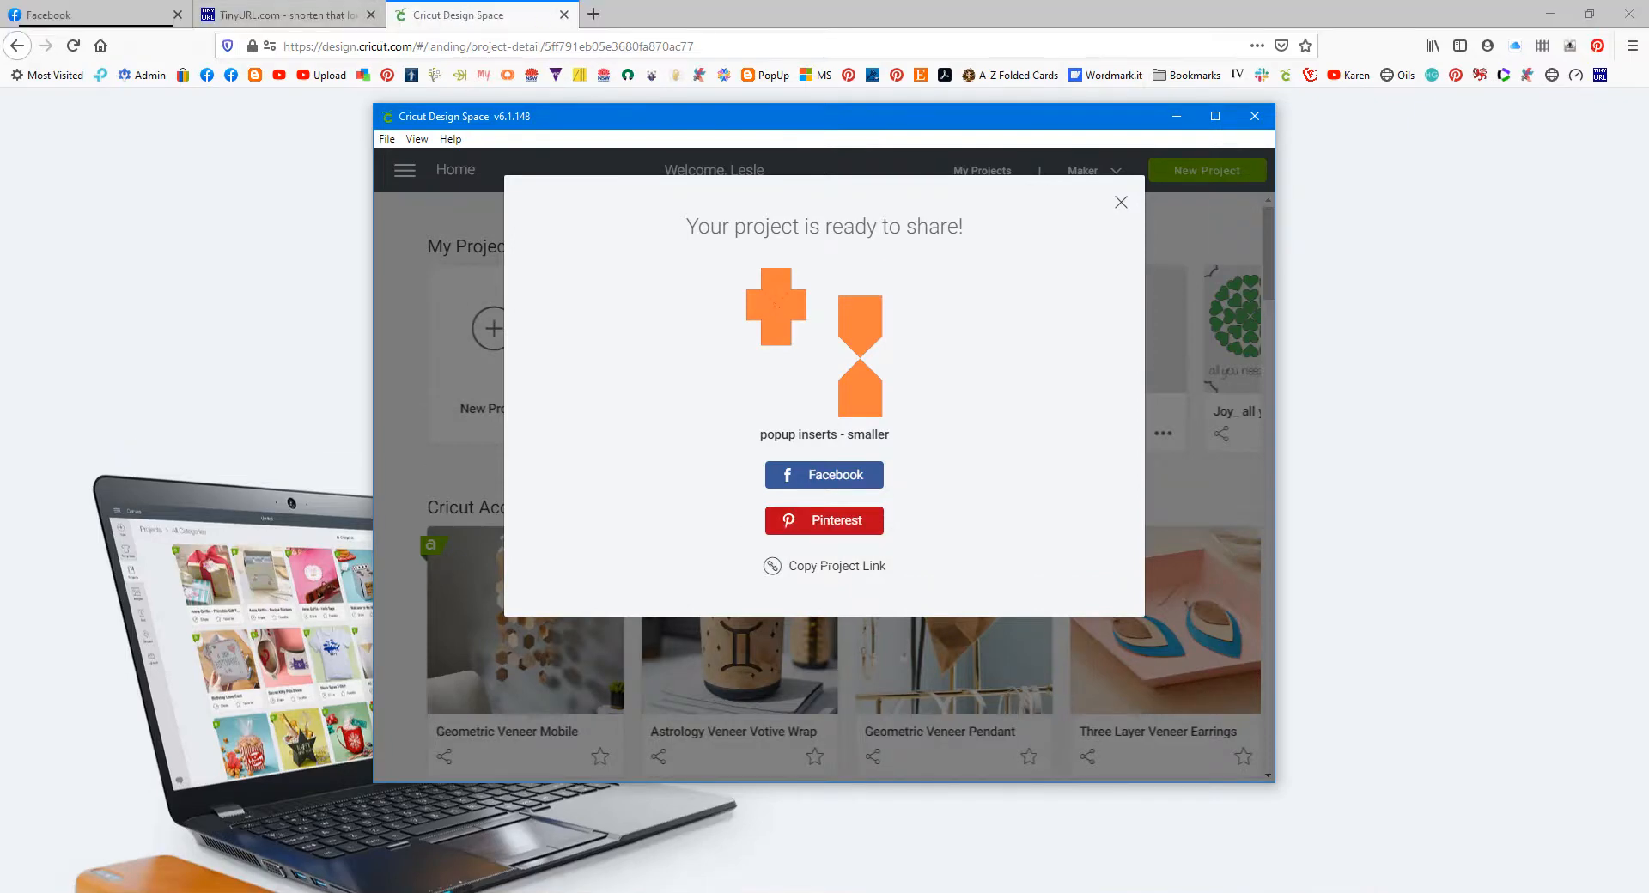
click(493, 13)
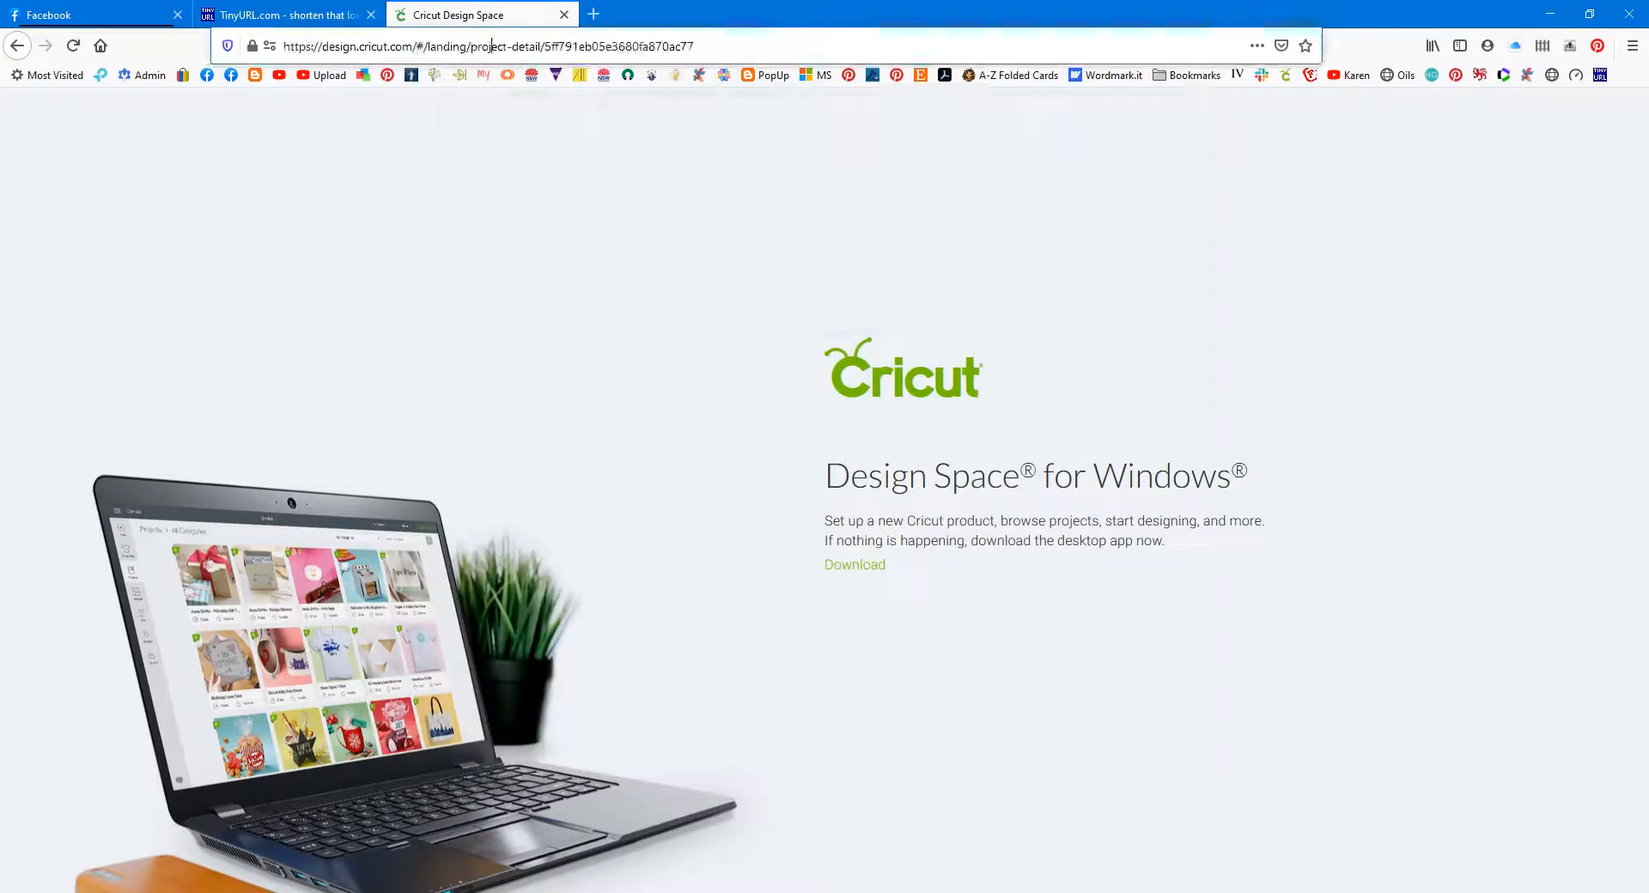
Step: Open the copied popup inserts - smaller link in Design Space and check its visibility in project details
key(ctrl+v)
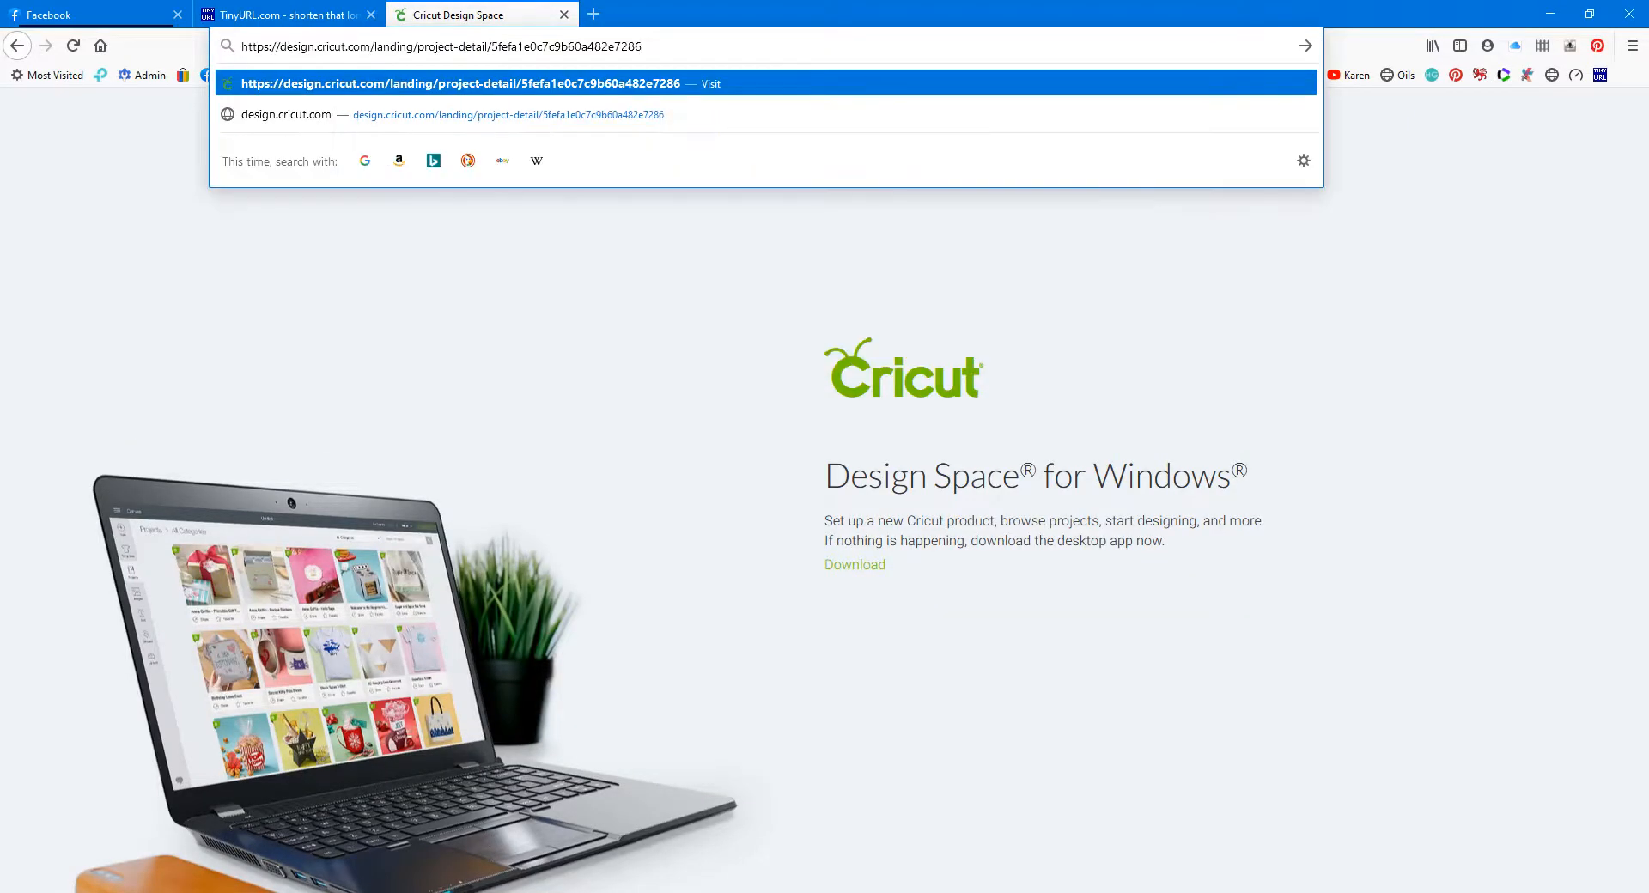
key(Return)
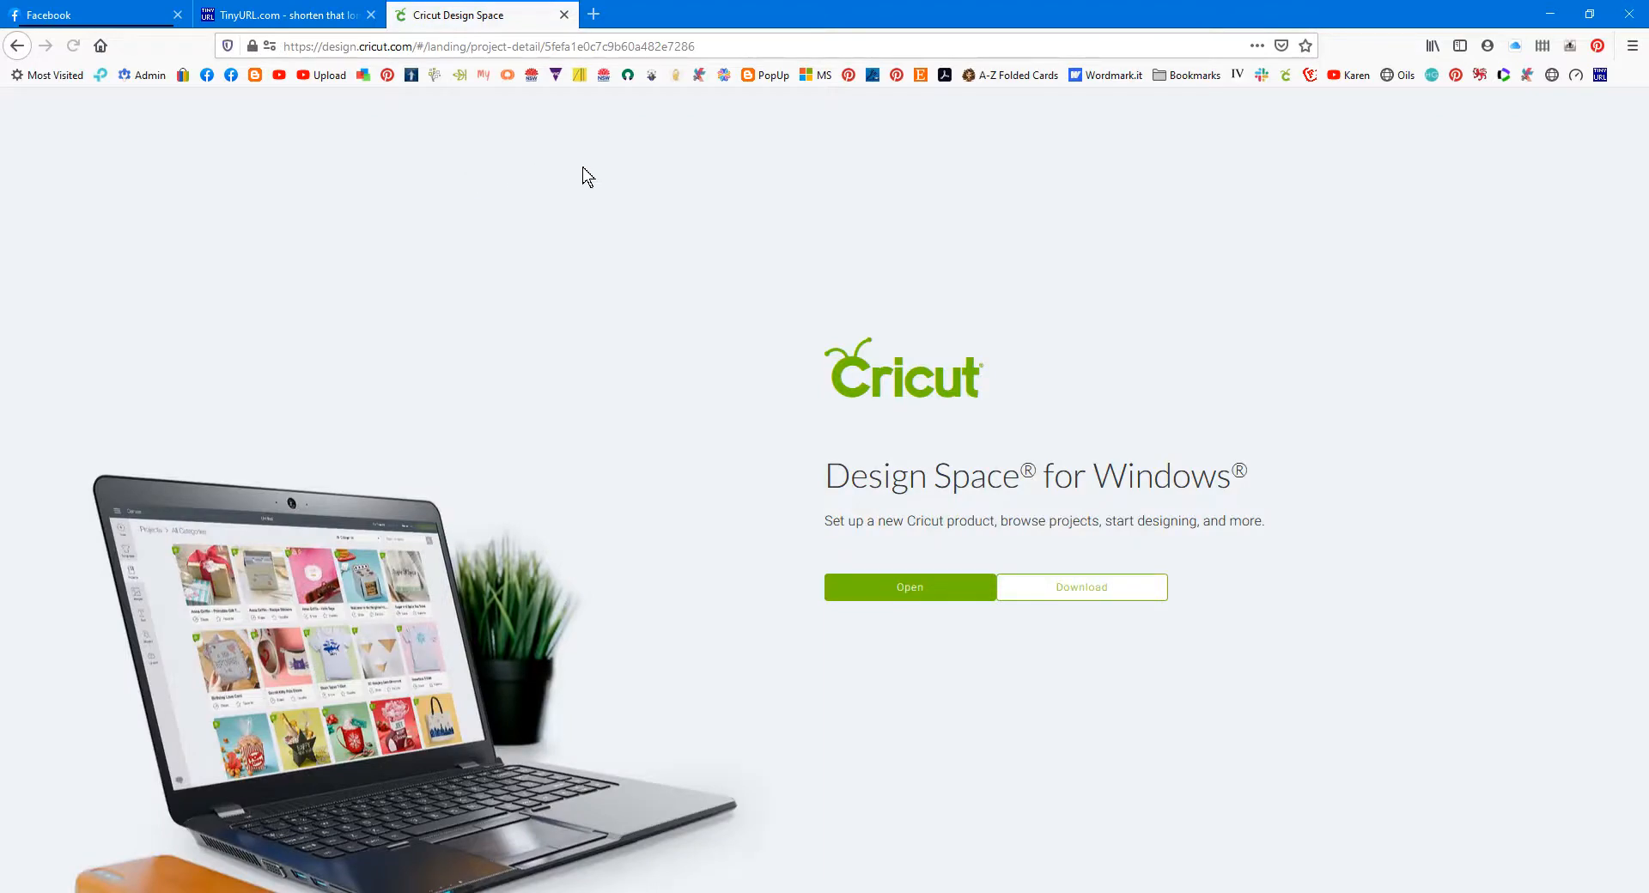
click(925, 587)
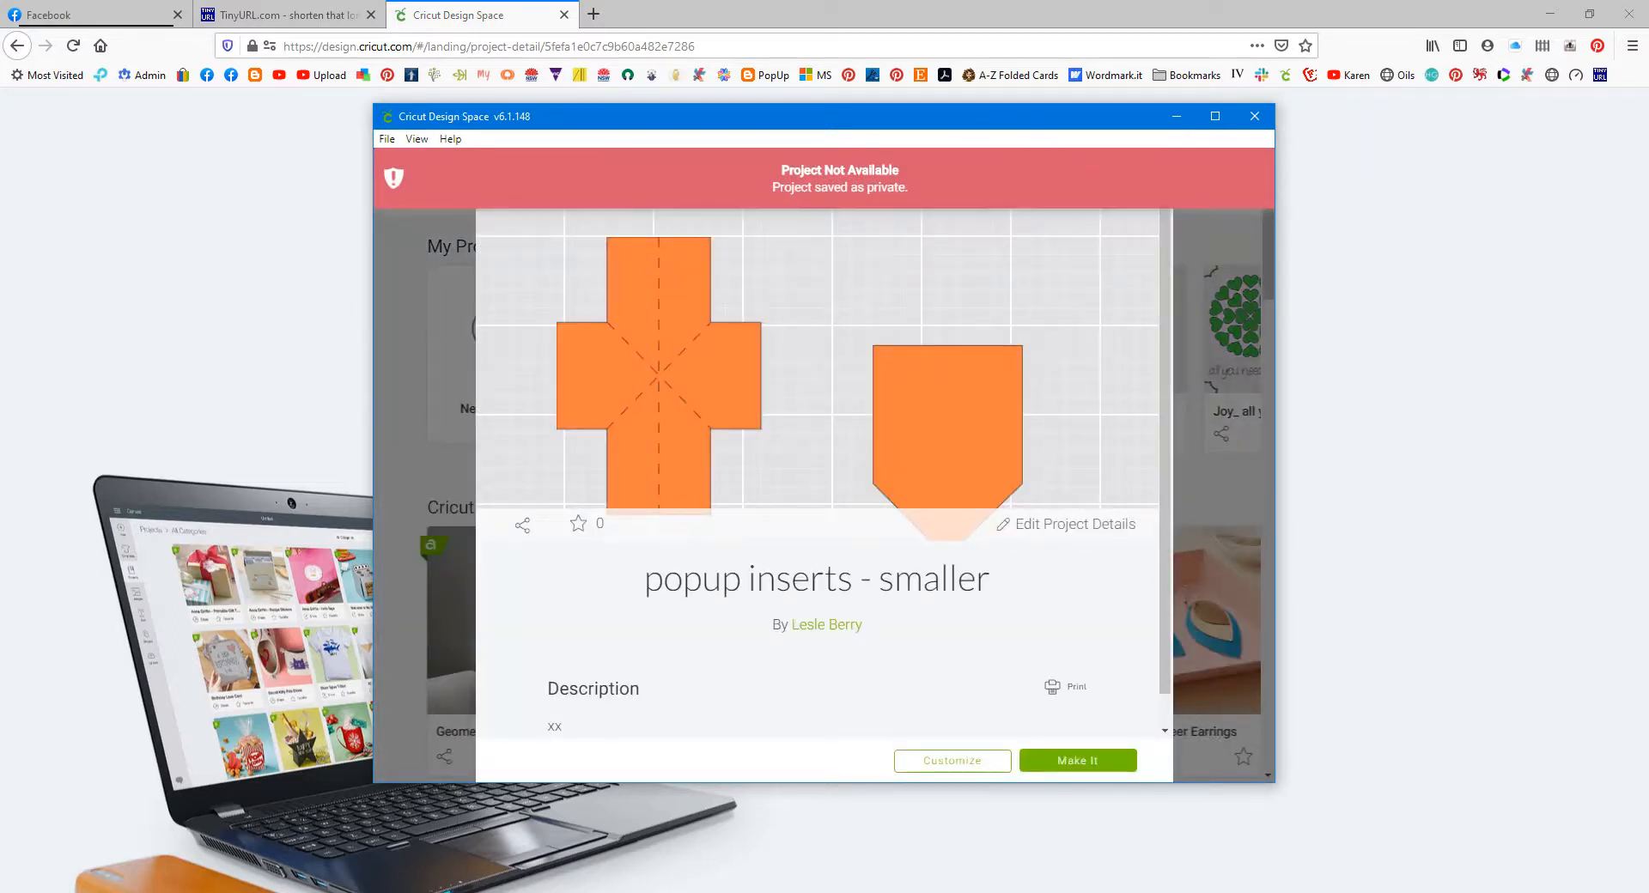
click(1069, 528)
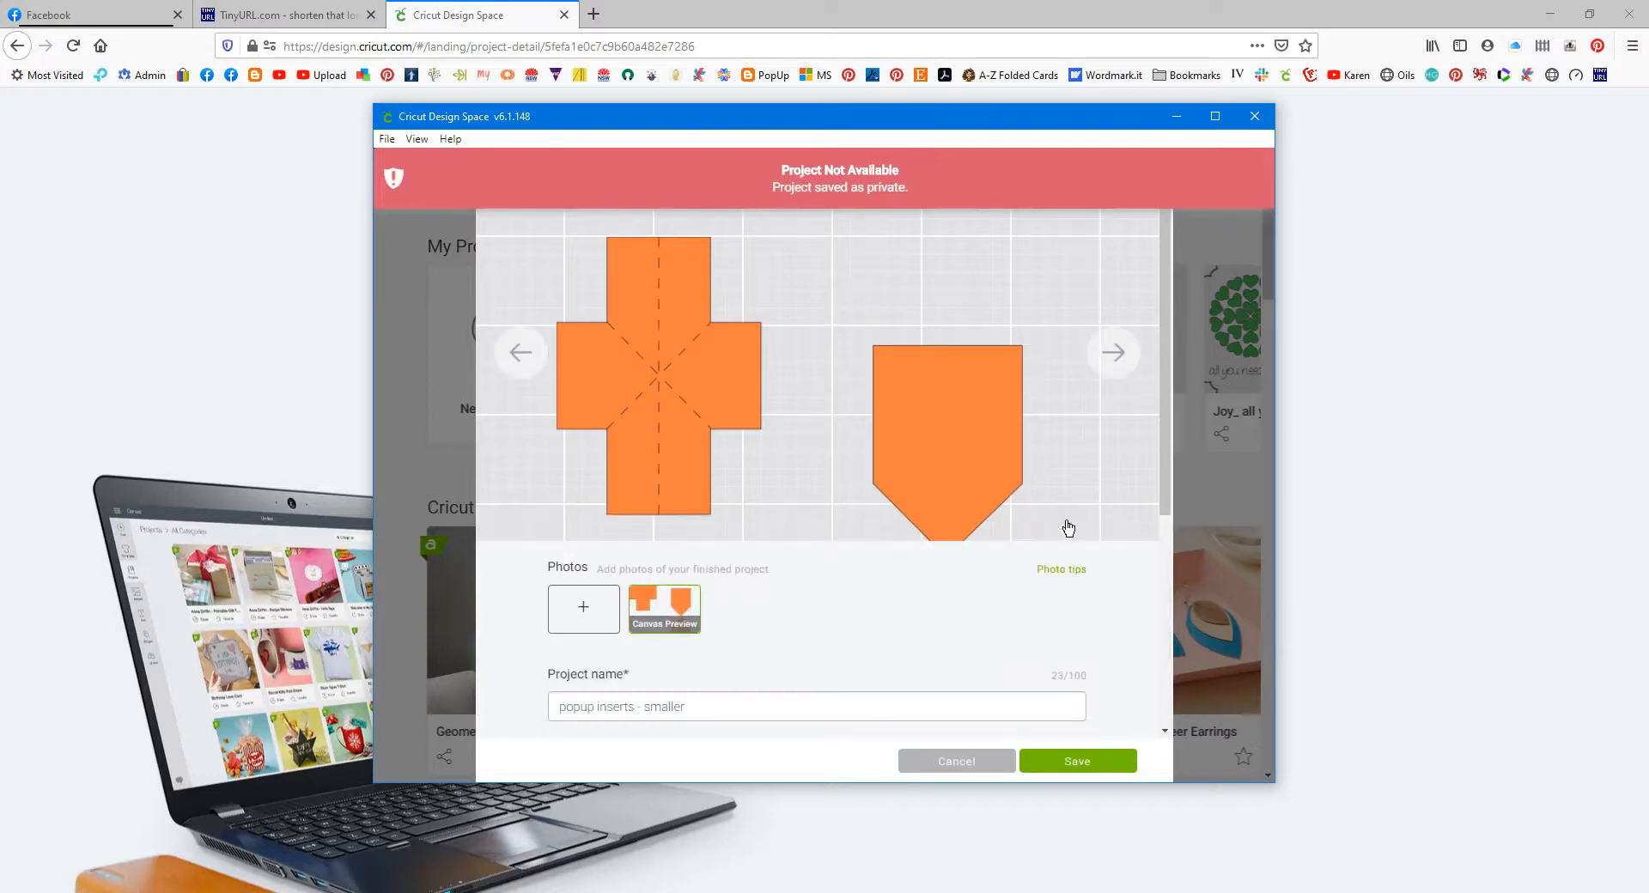
drag(1171, 270, 1168, 503)
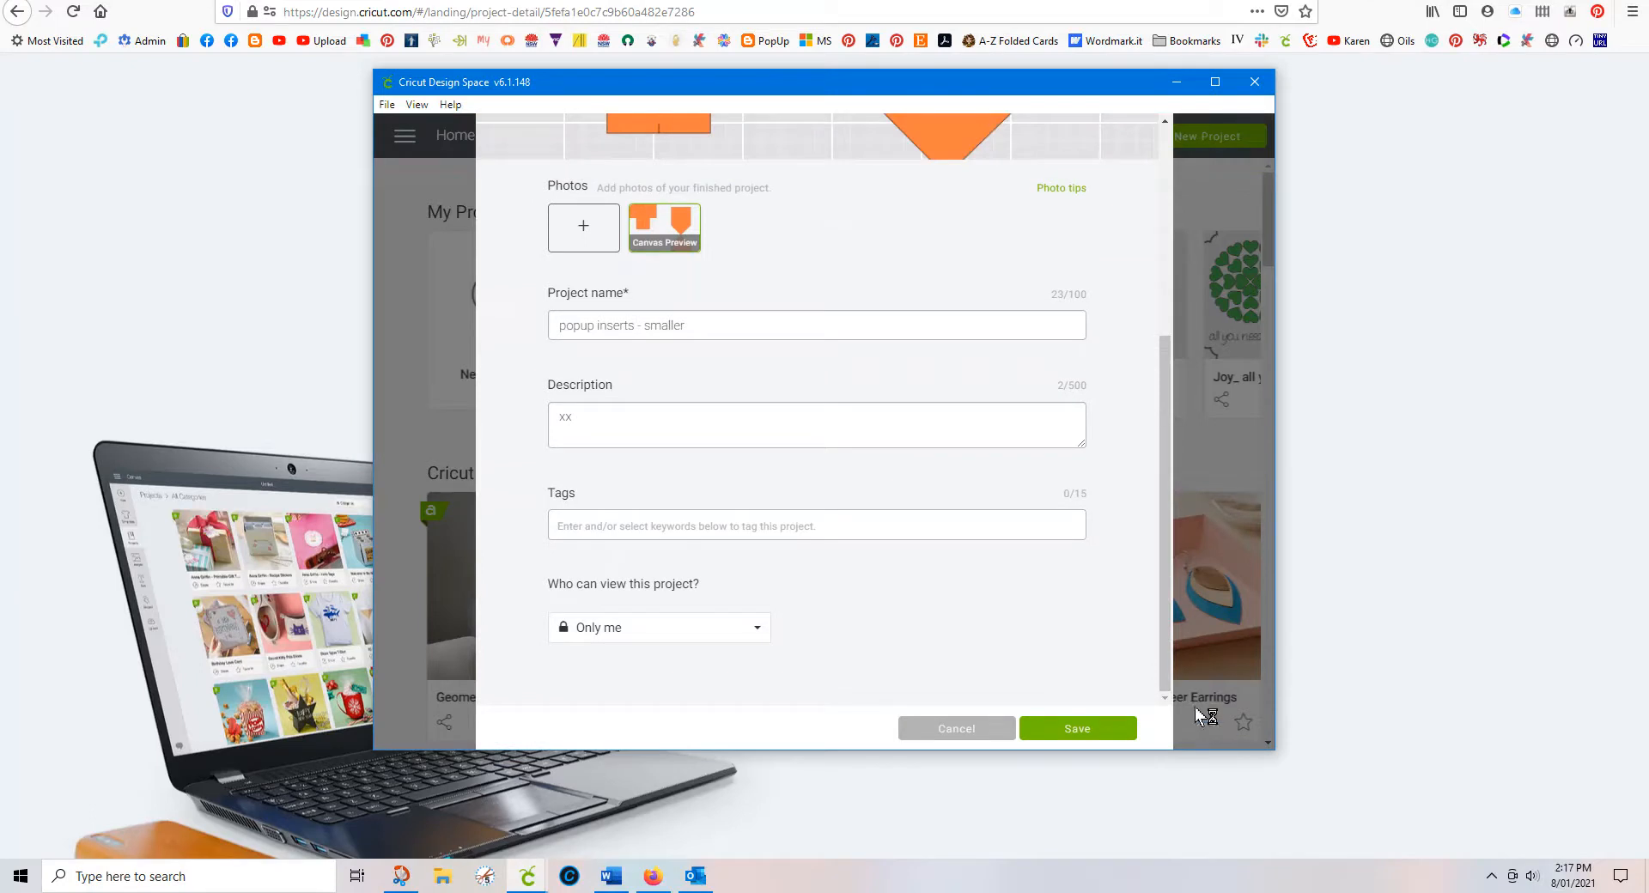
drag(1166, 681, 1174, 299)
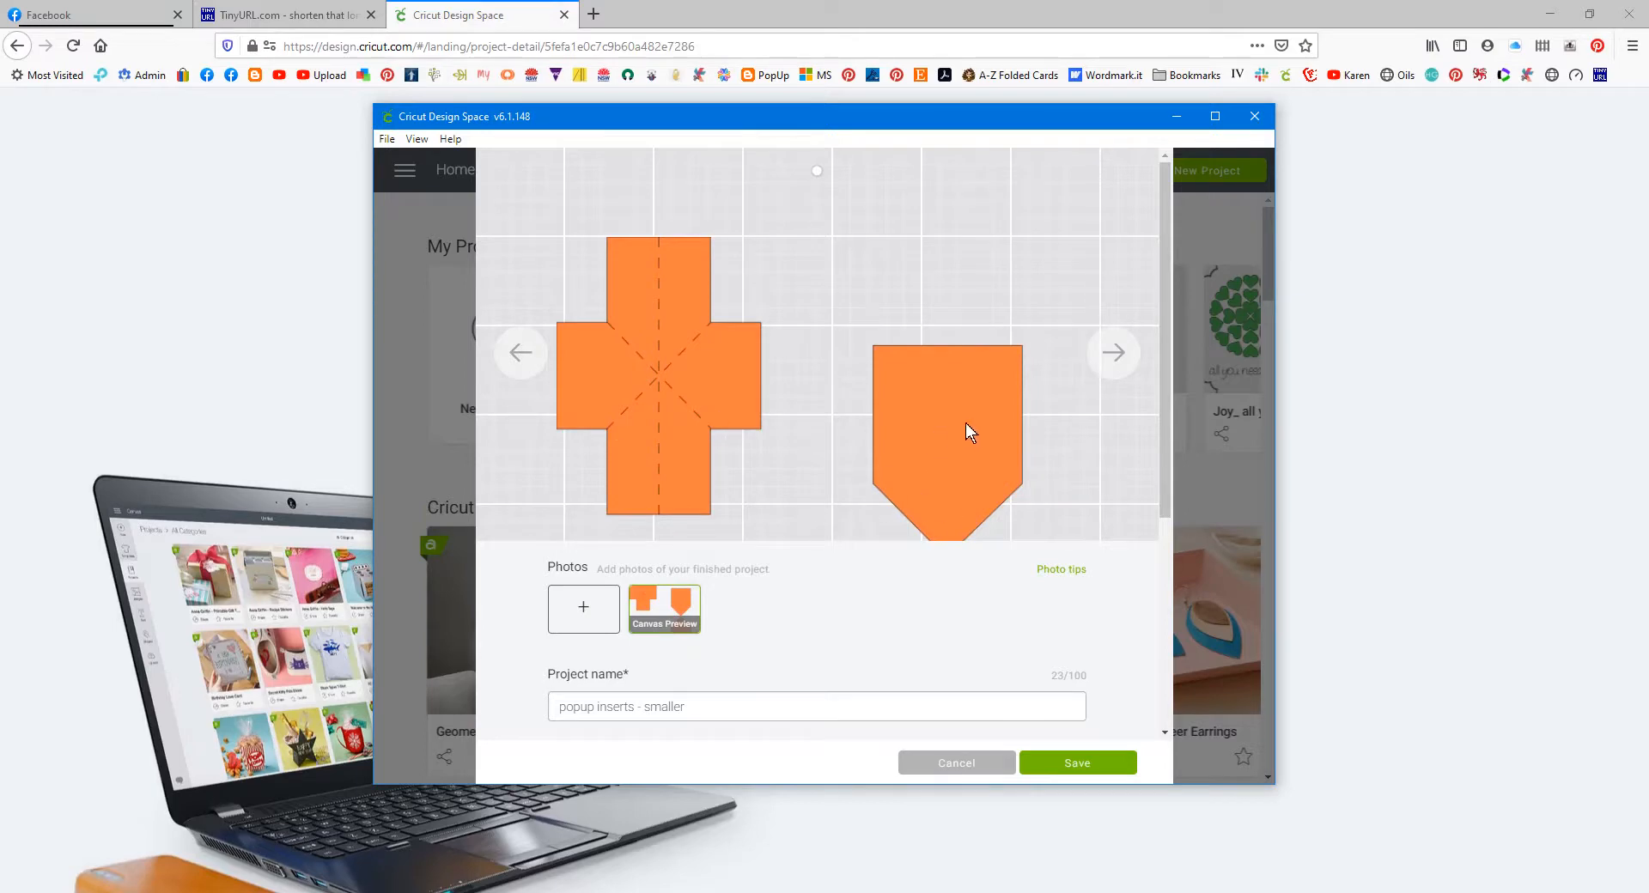
scroll(965, 425, down, 3)
scroll(973, 408, up, 3)
click(271, 15)
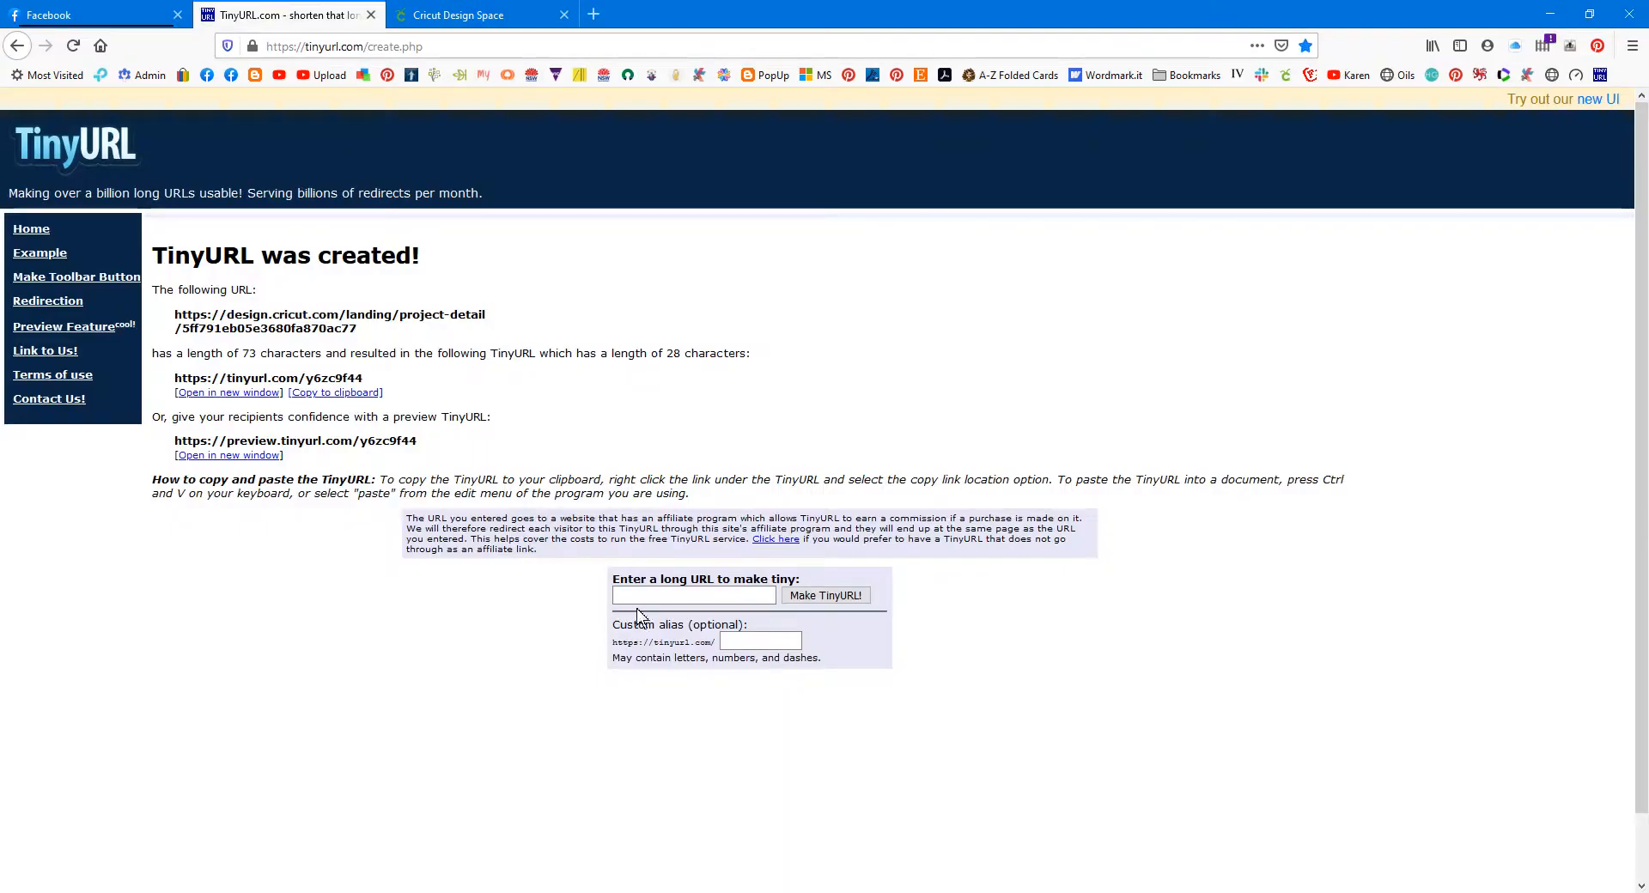
click(611, 876)
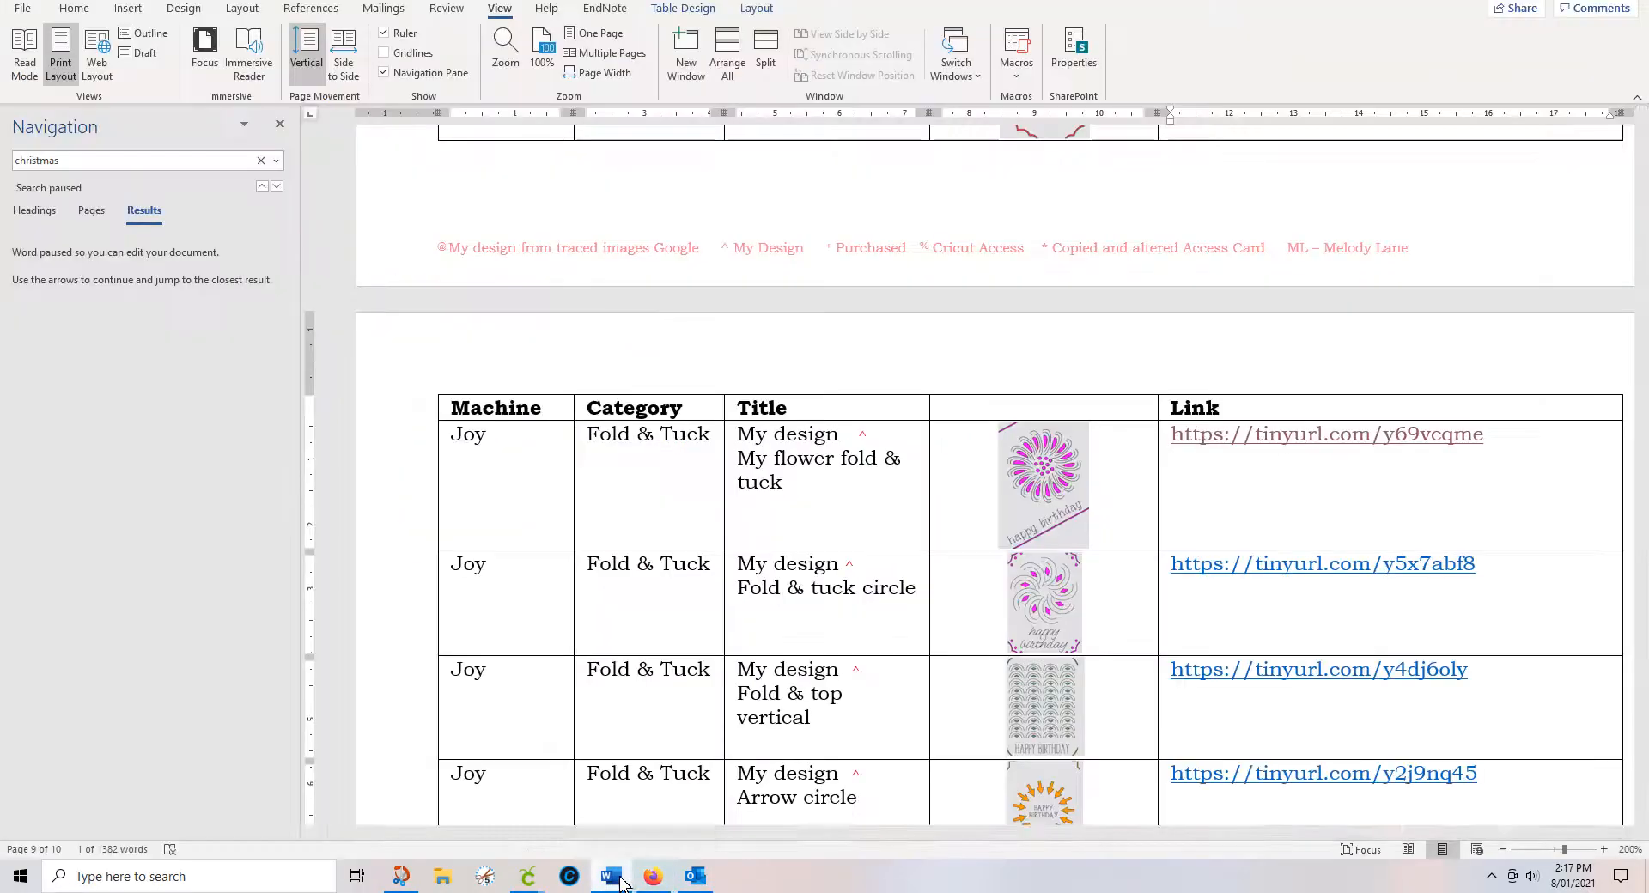
Step: Search the Word catalogue for 'pop' and step back to the Insert smaller Pop-up row
scroll(1308, 269, down, 15)
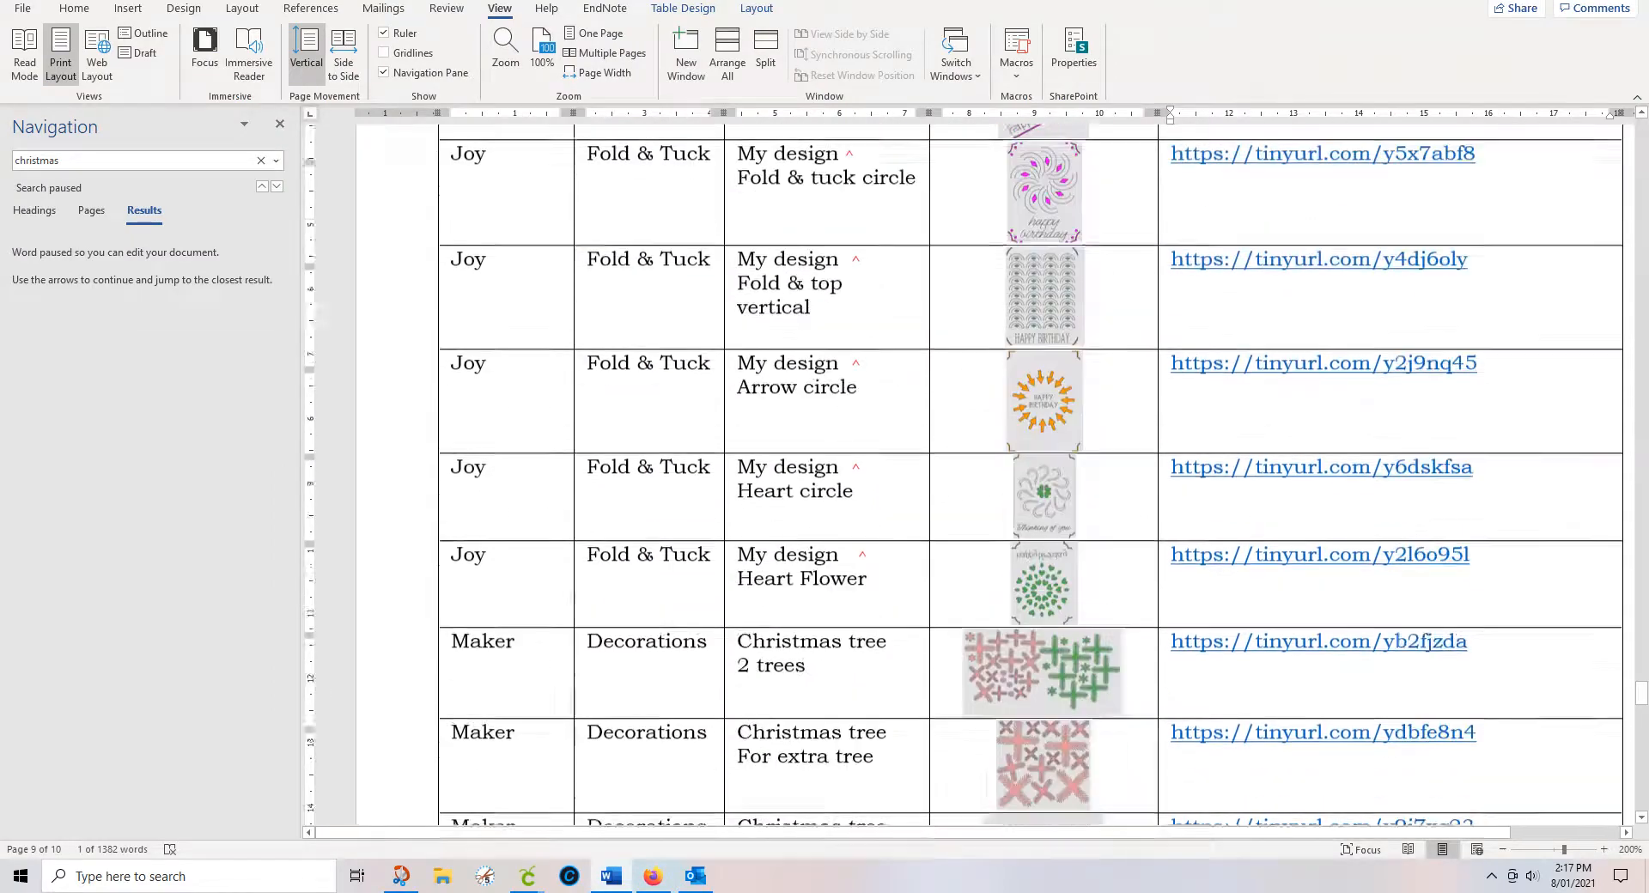
scroll(996, 473, up, 20)
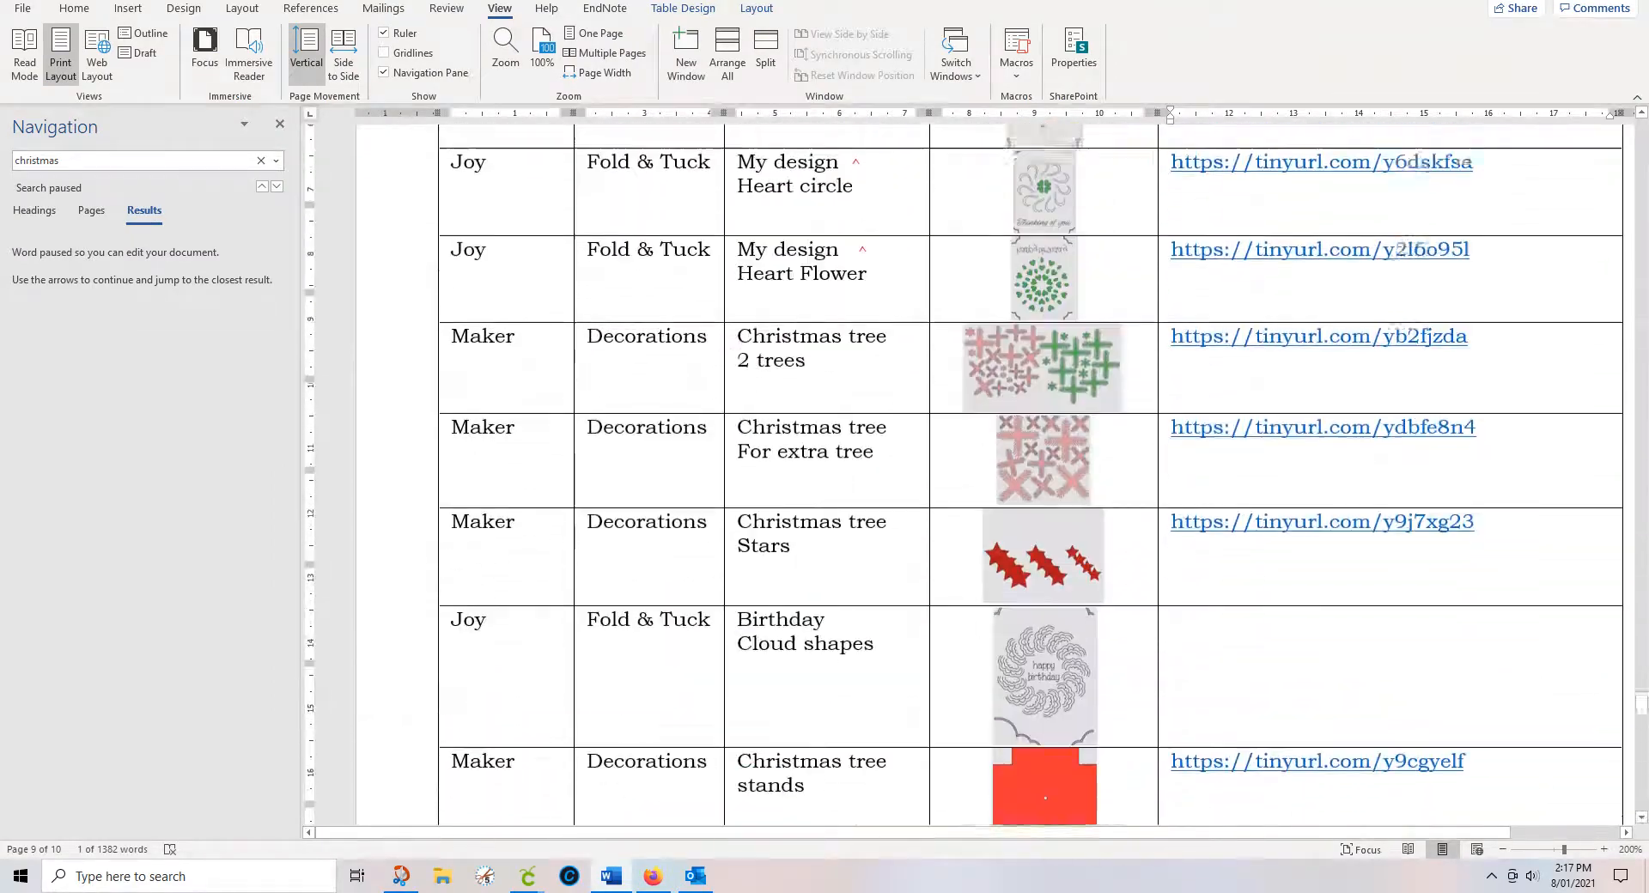
scroll(1031, 473, up, 20)
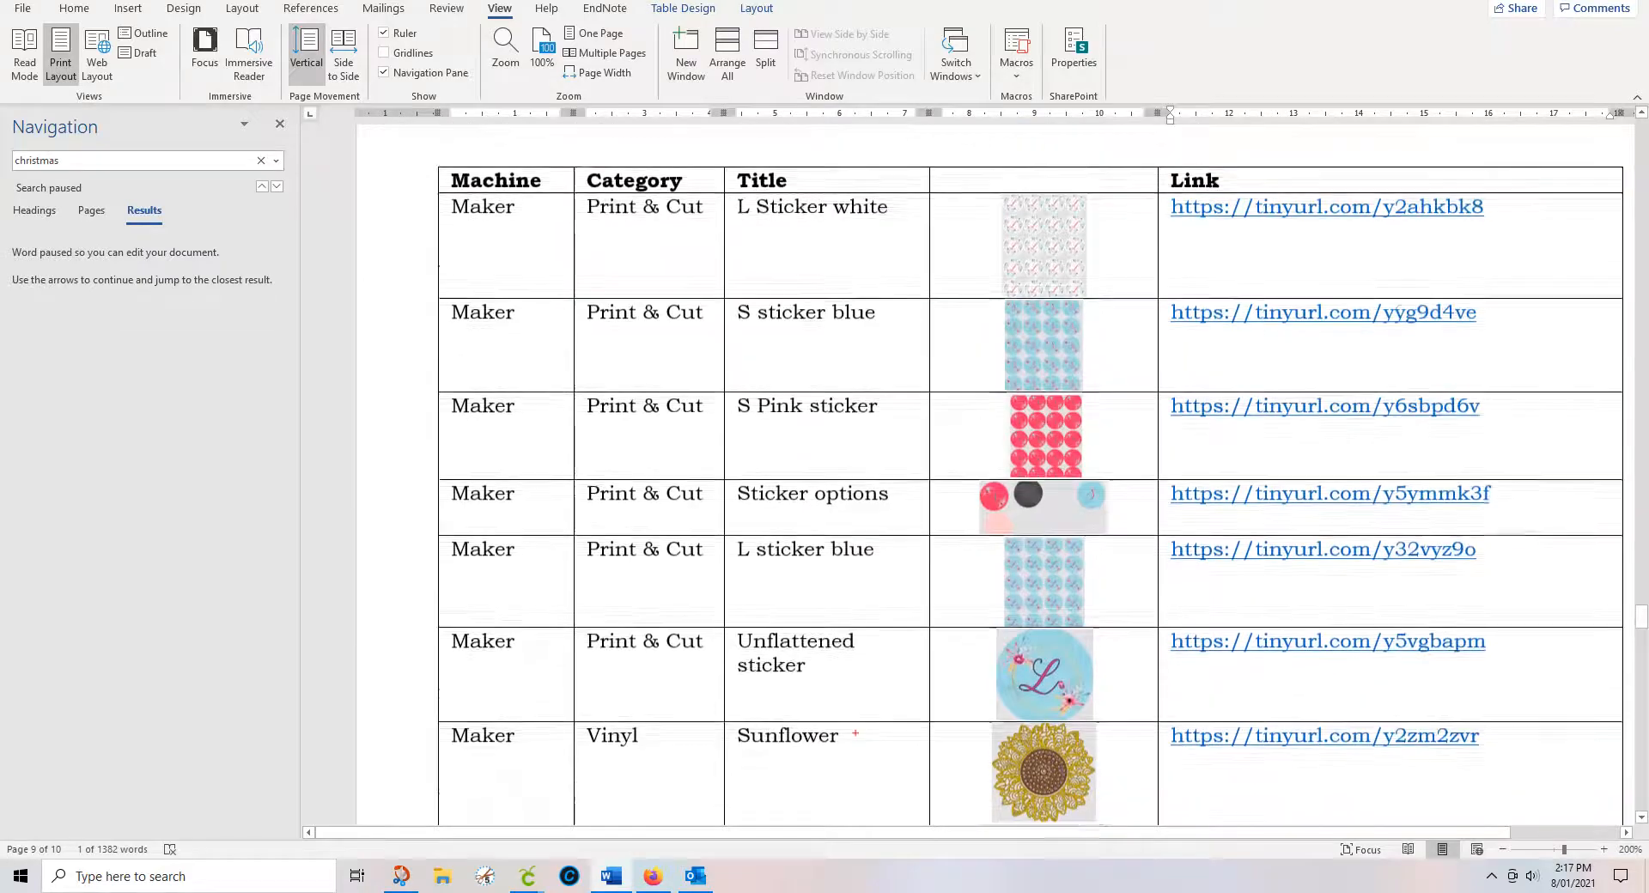
scroll(1030, 472, up, 20)
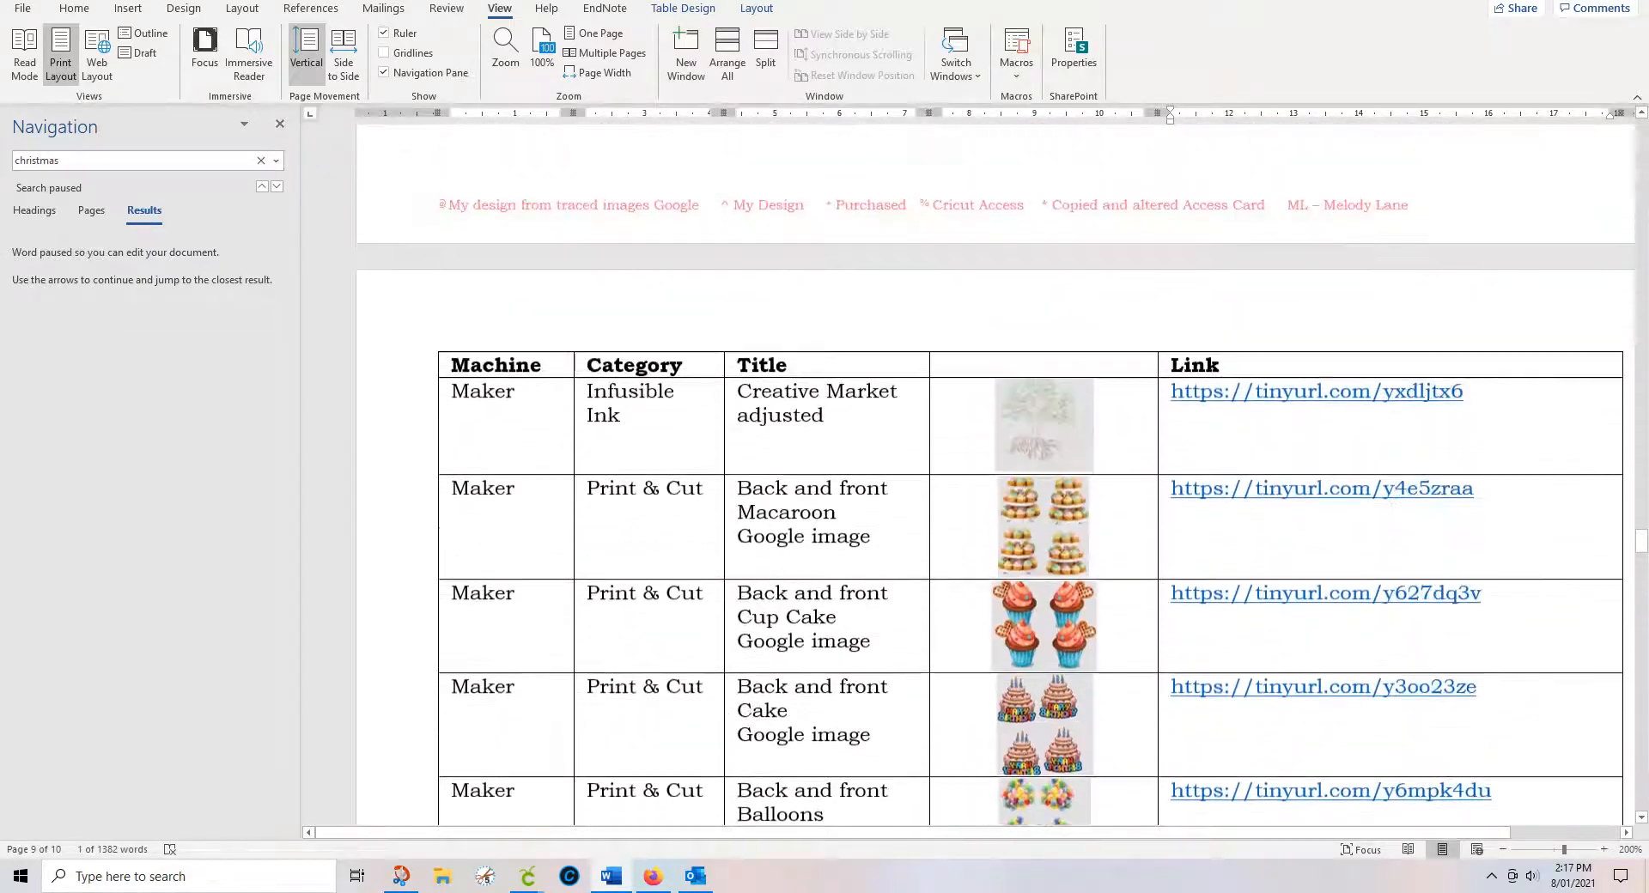
scroll(1031, 472, up, 1)
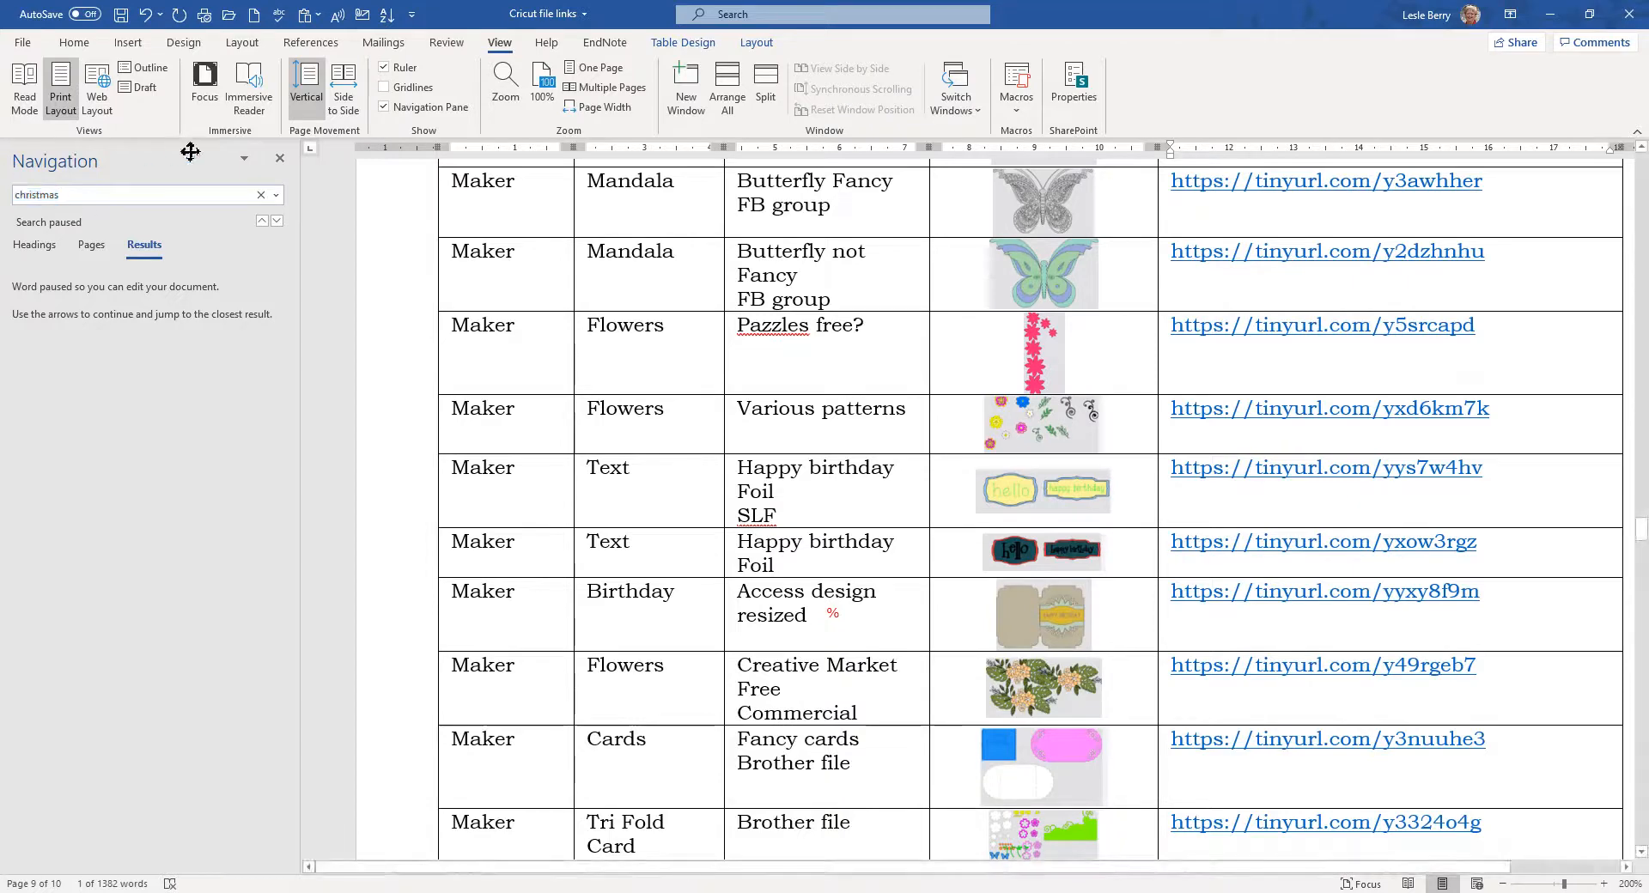
click(65, 196)
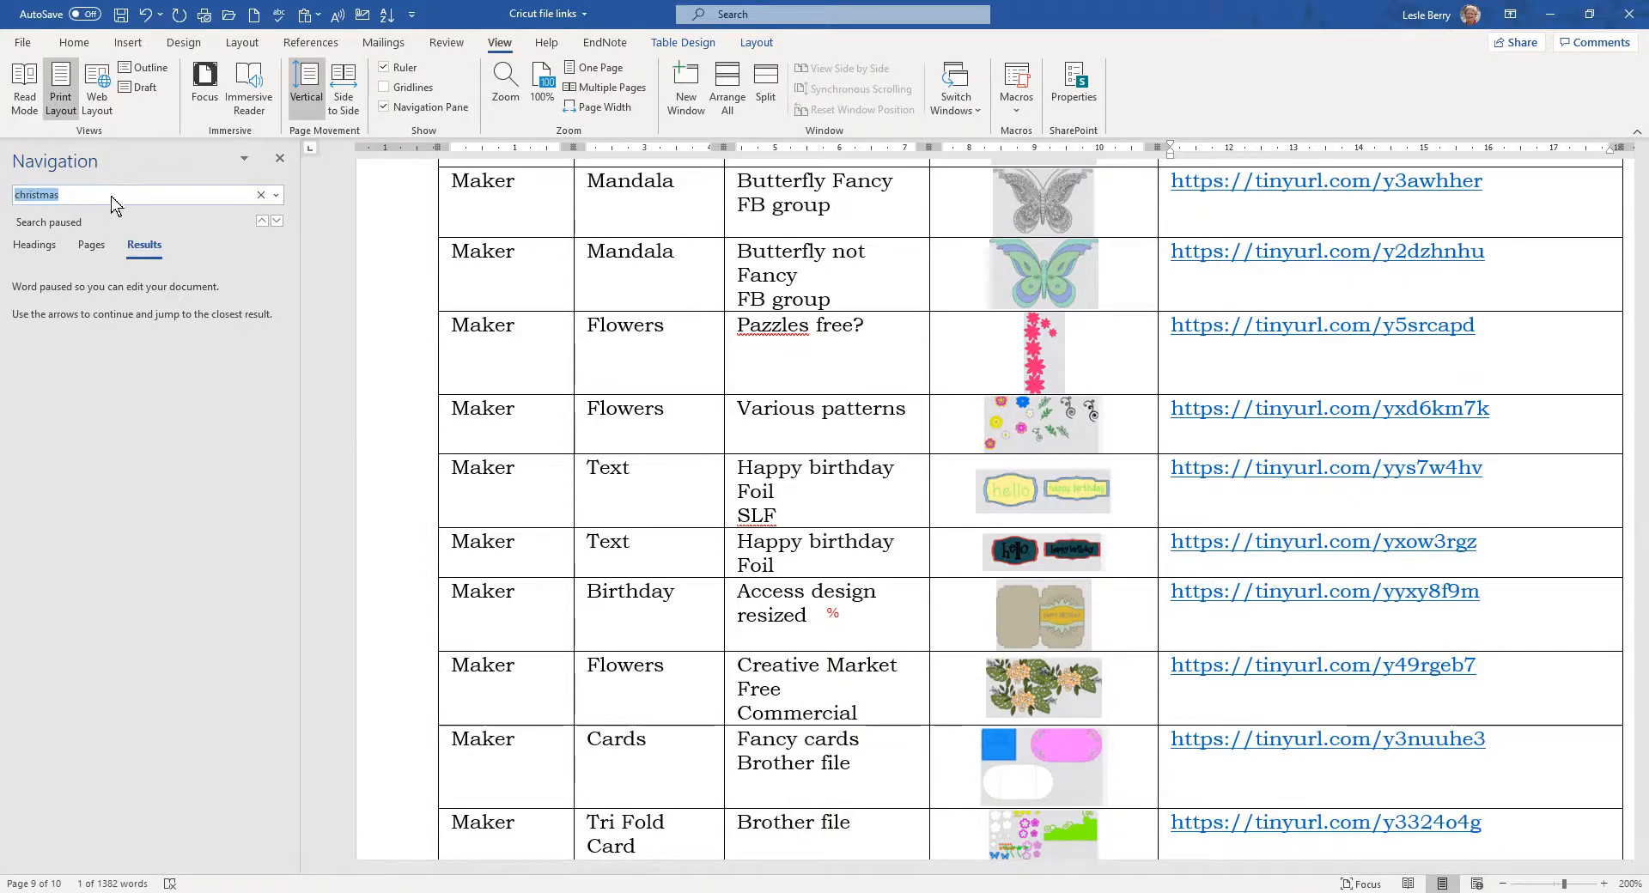
text(twist)
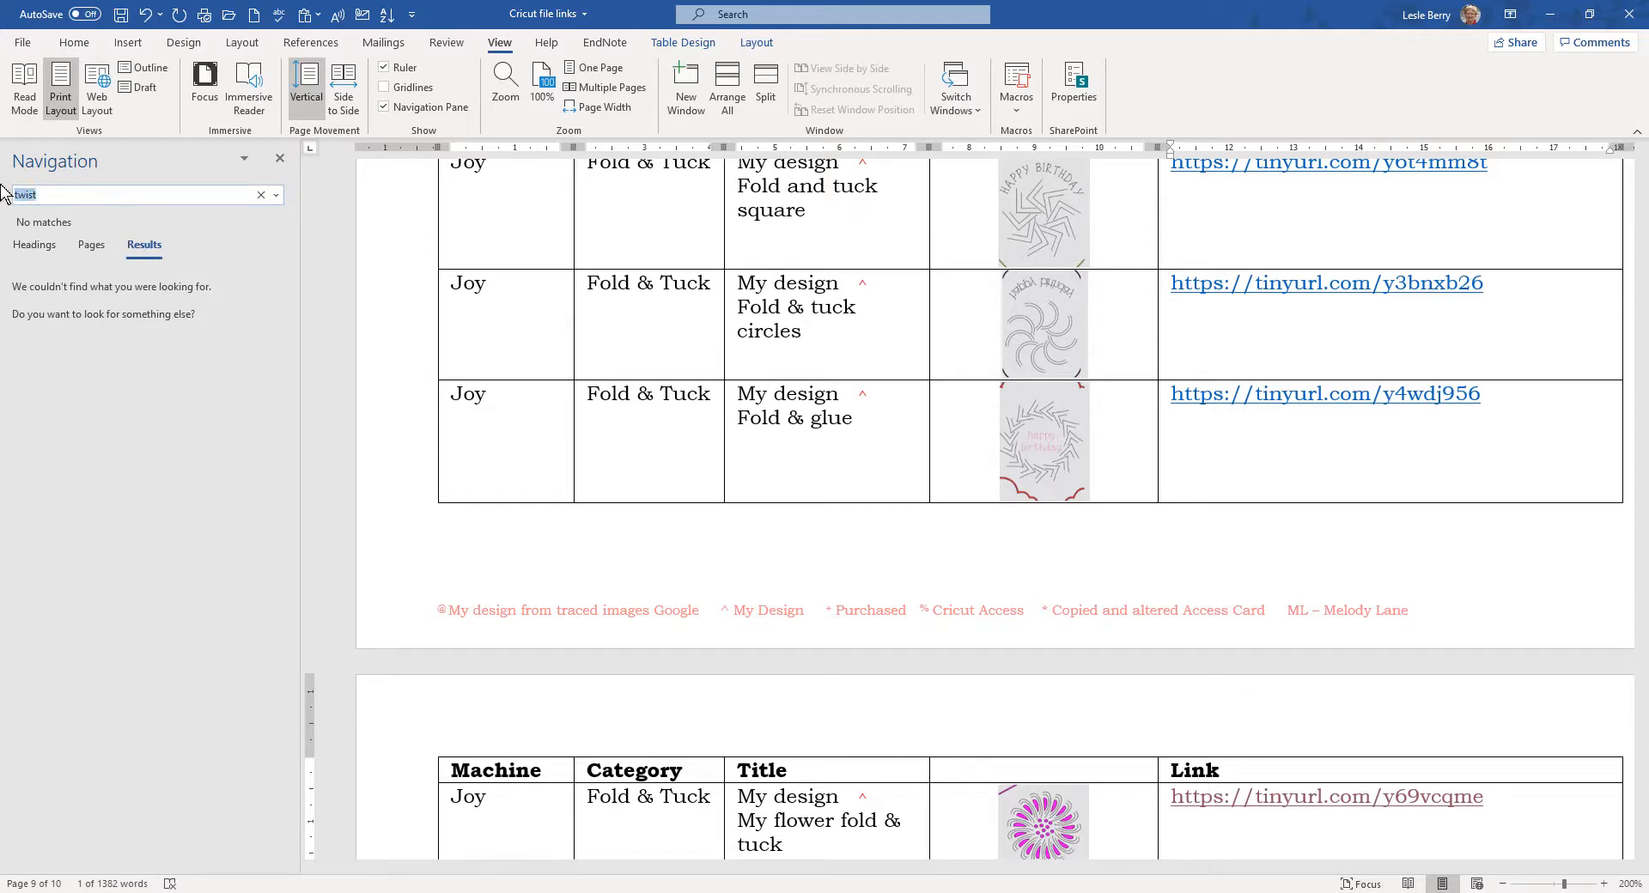
key(Return)
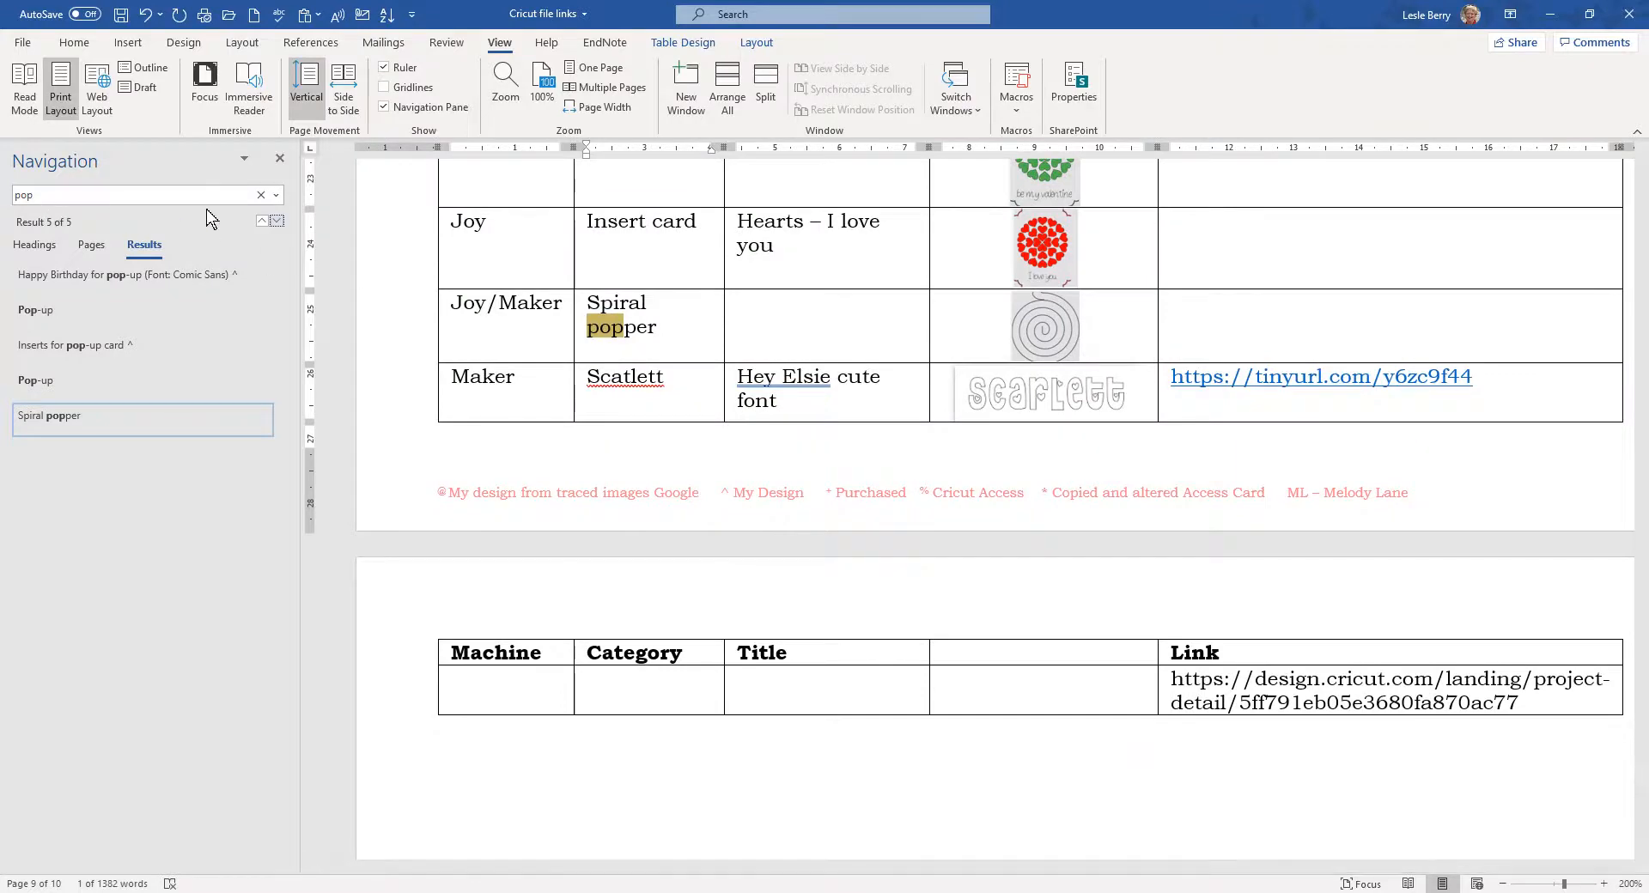
click(262, 222)
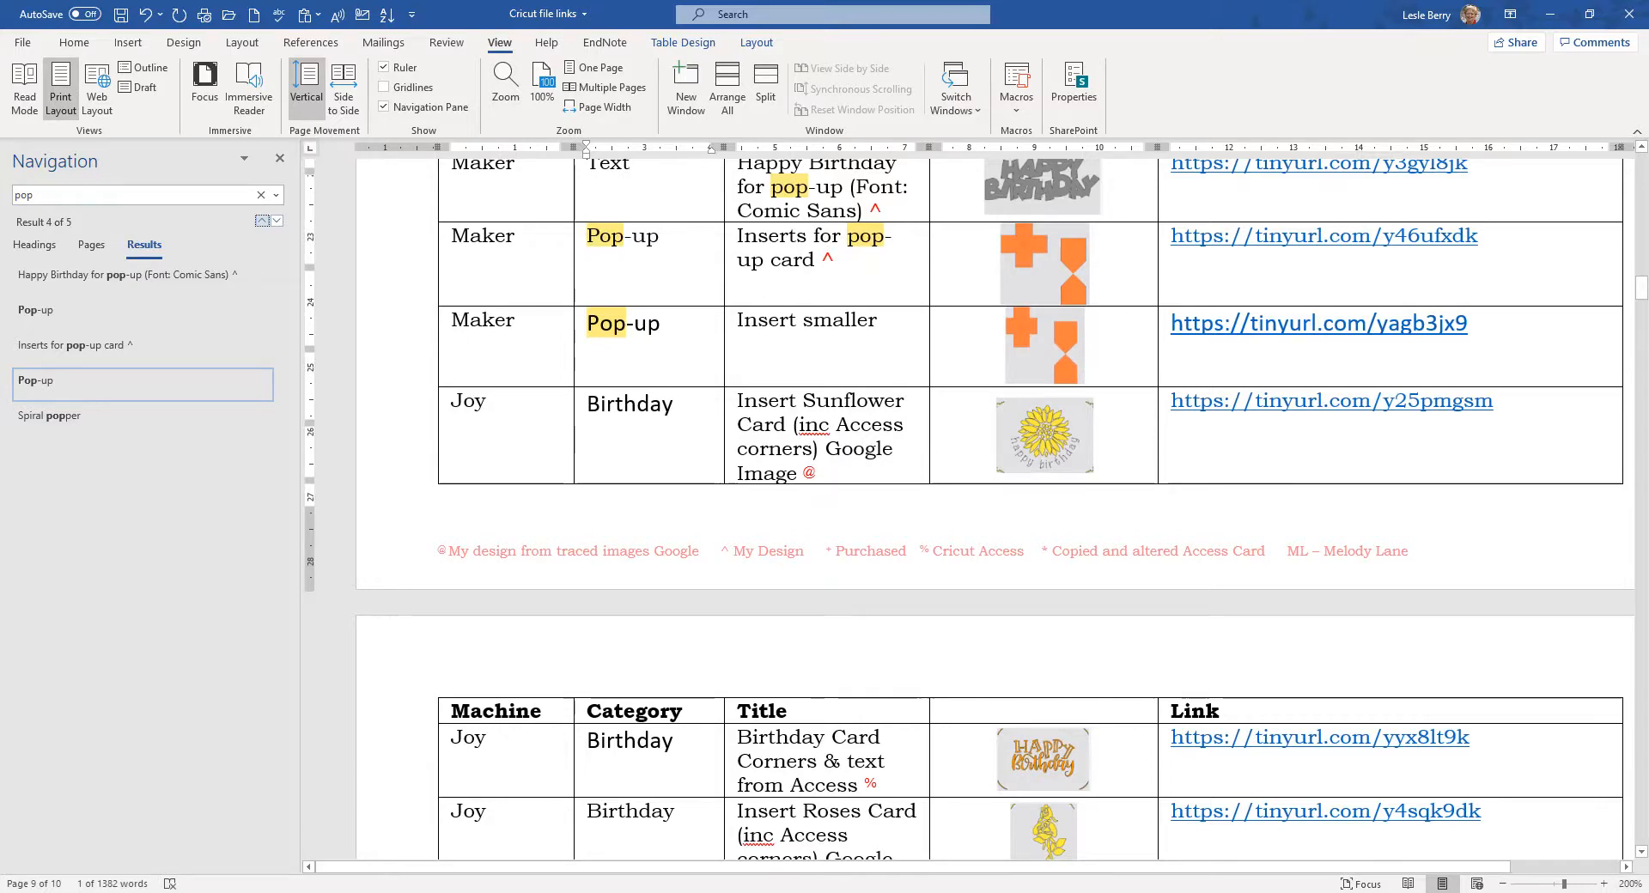
Step: Swap Insert smaller's TinyURL for the long design.cricut.com project address, formatted as a hyperlink
drag(1471, 324, 1169, 324)
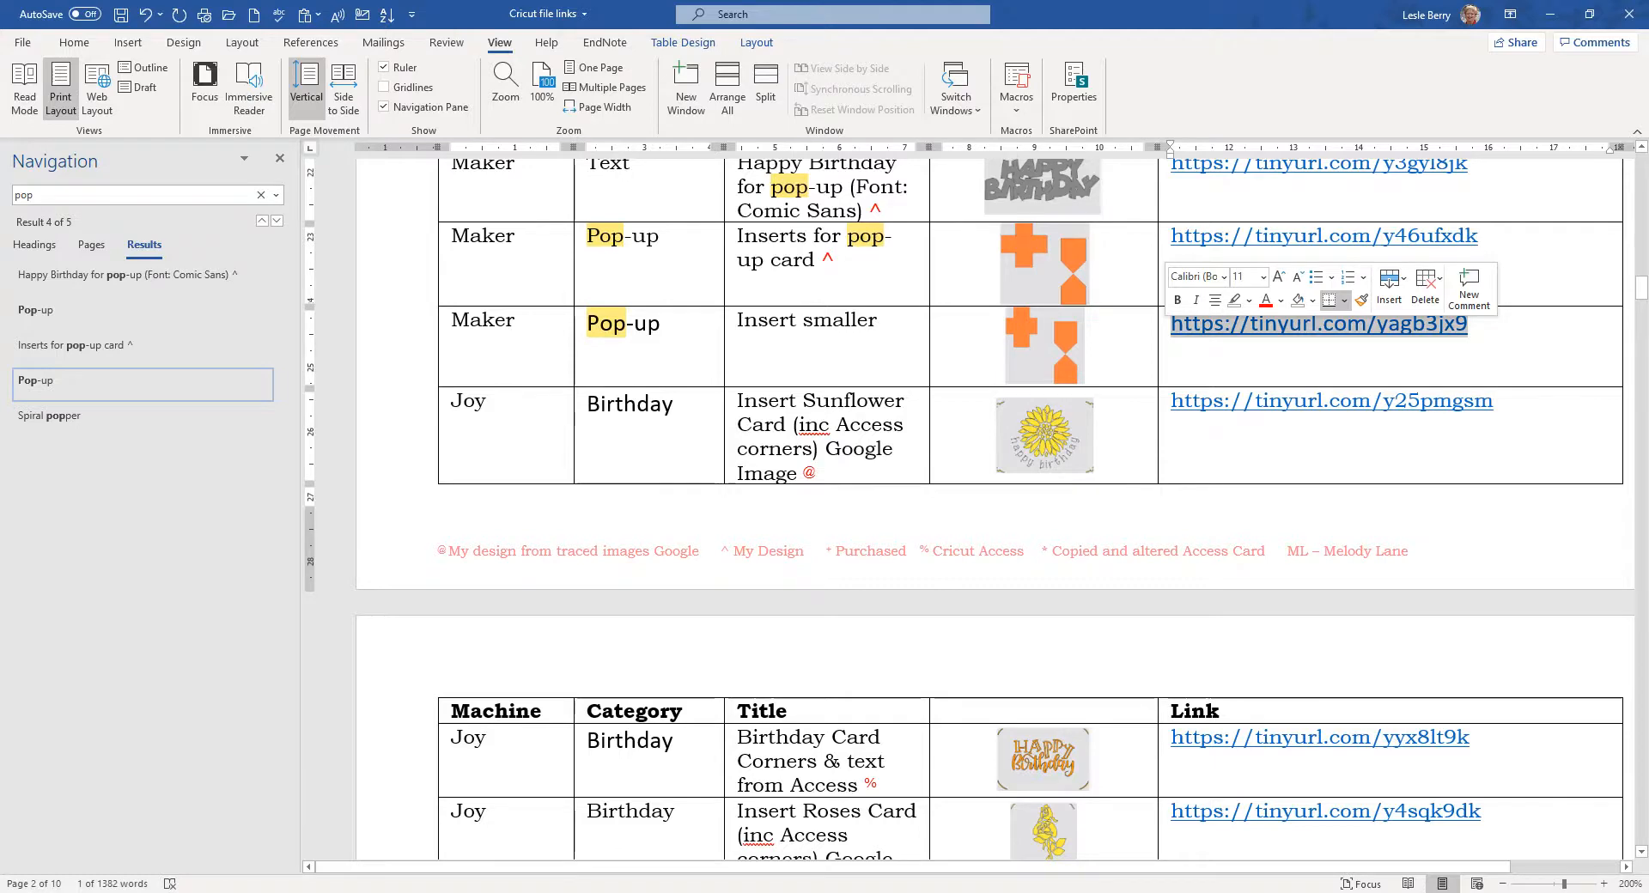
key(Delete)
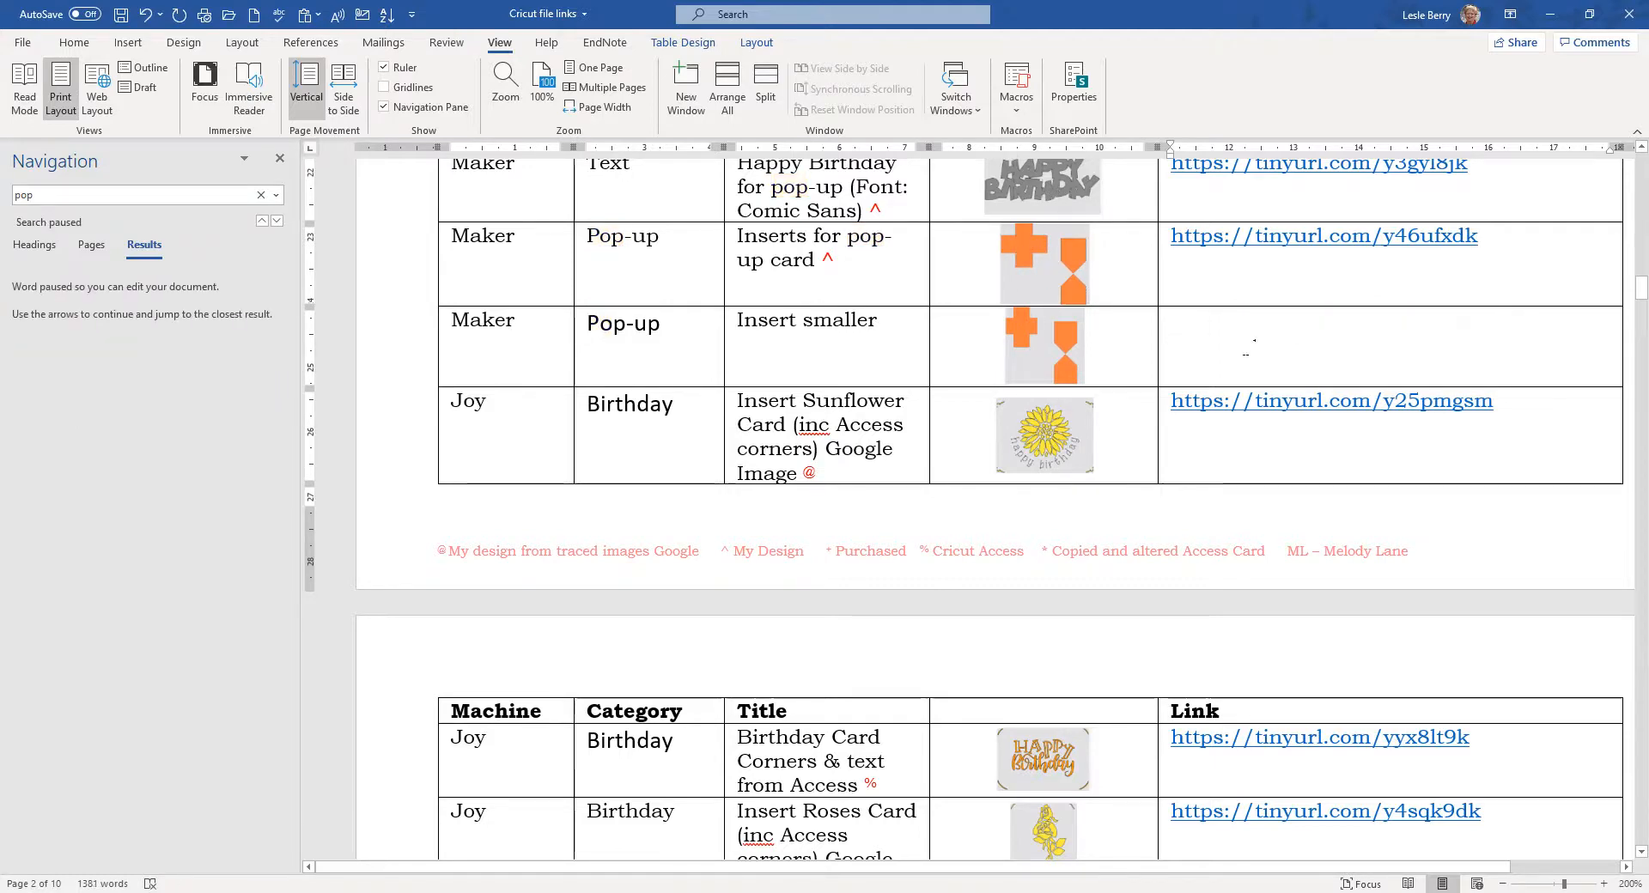
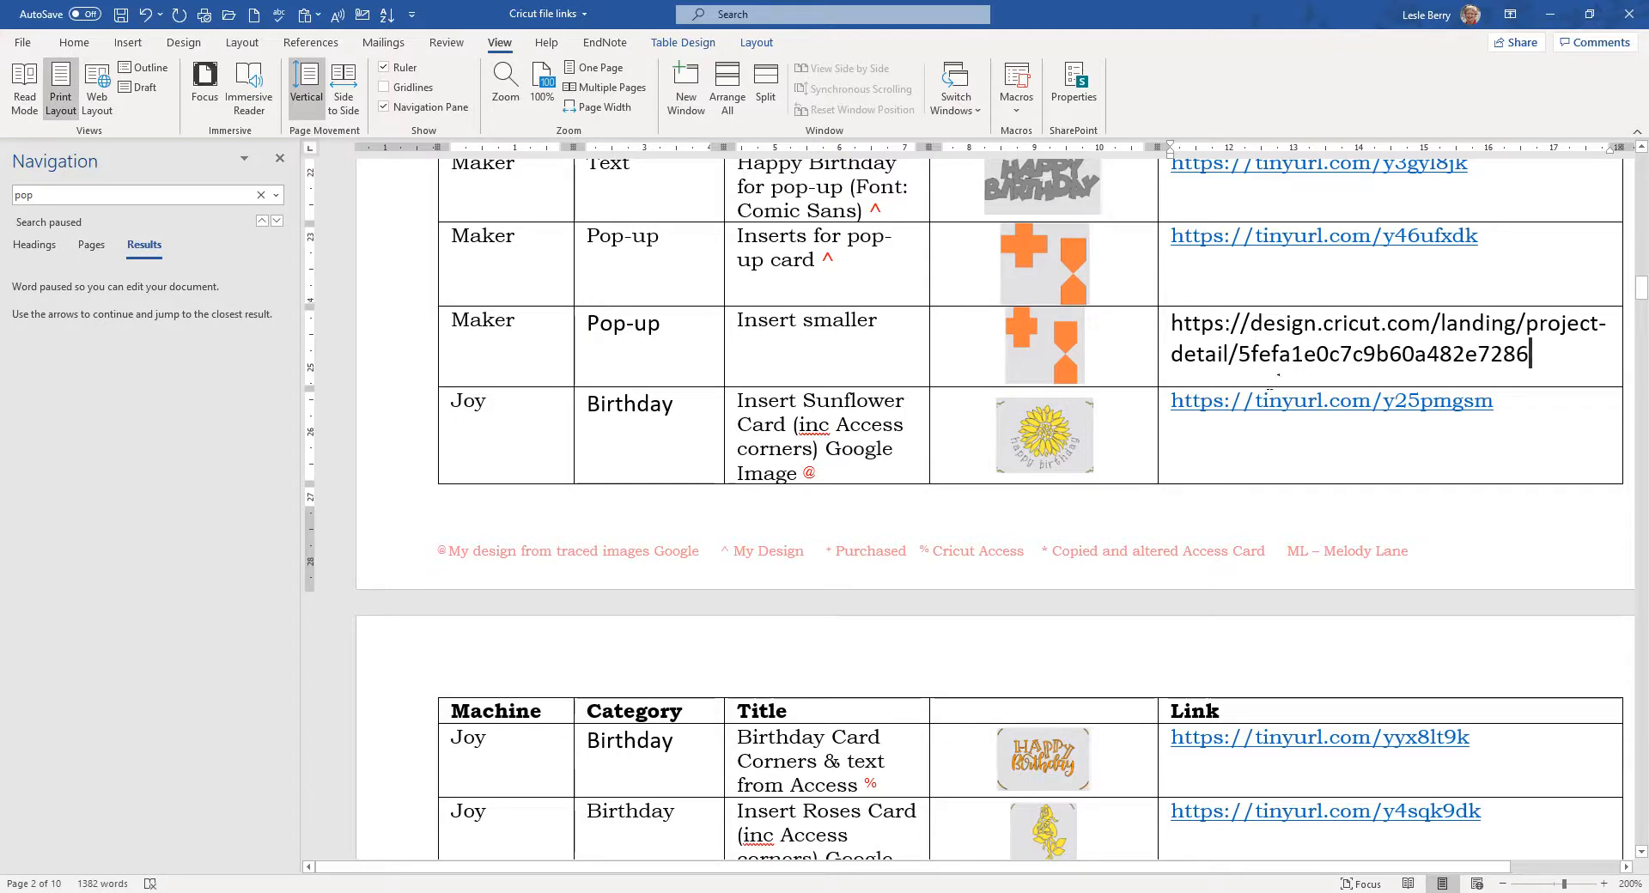
key(Tab)
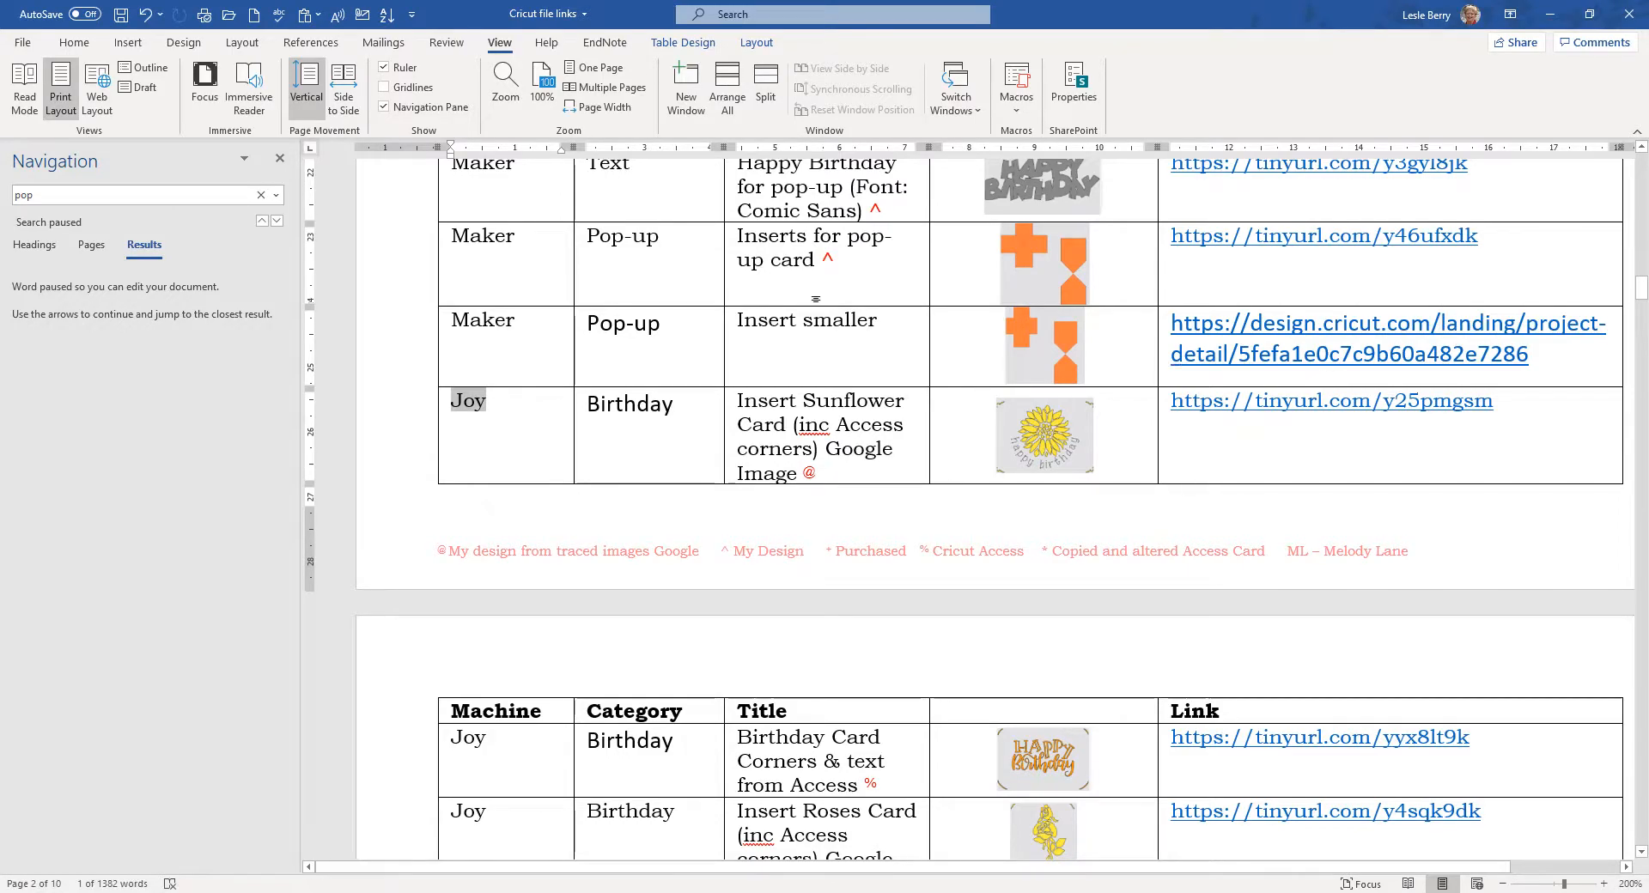
Step: Search the catalogue for 'insert cards' and jump to the Insert Butterfly Card row
scroll(902, 382, up, 15)
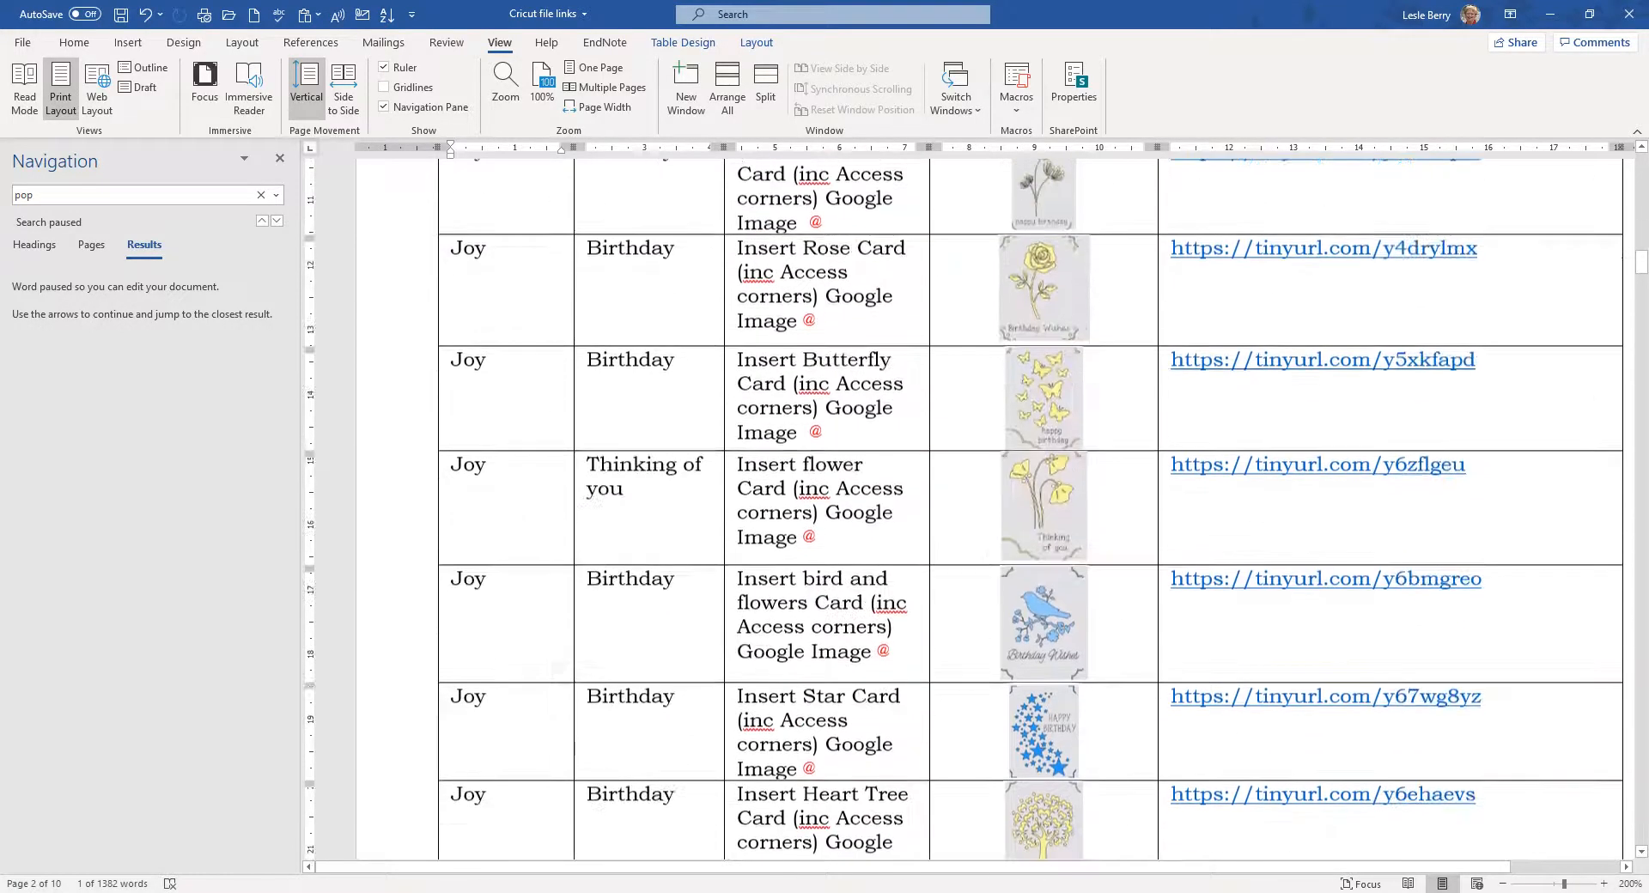
scroll(901, 381, up, 5)
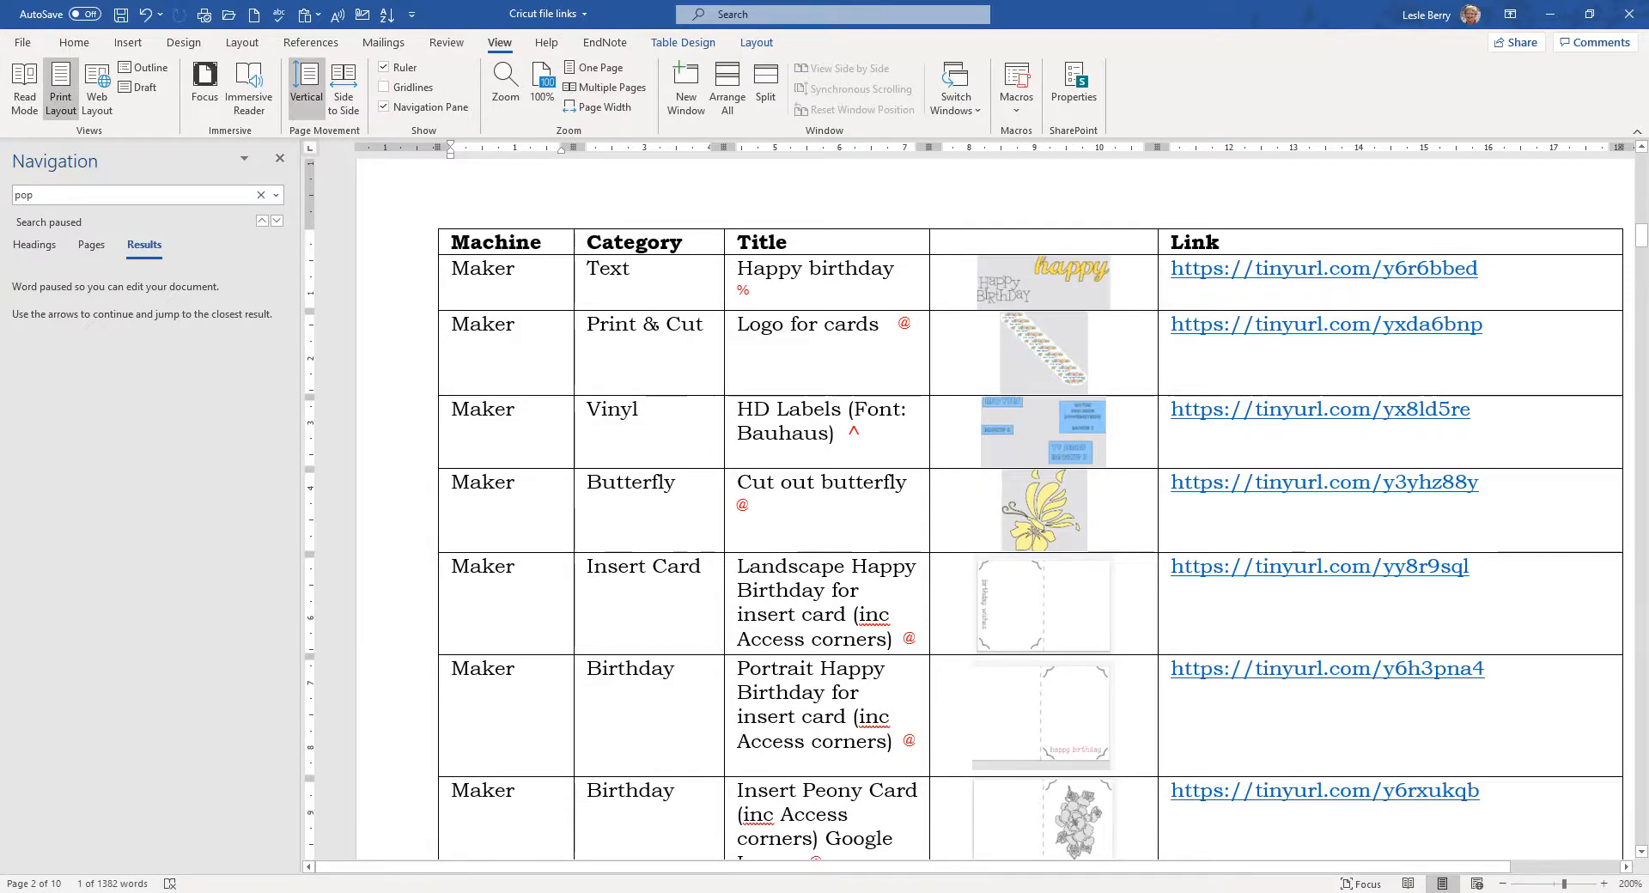
click(49, 192)
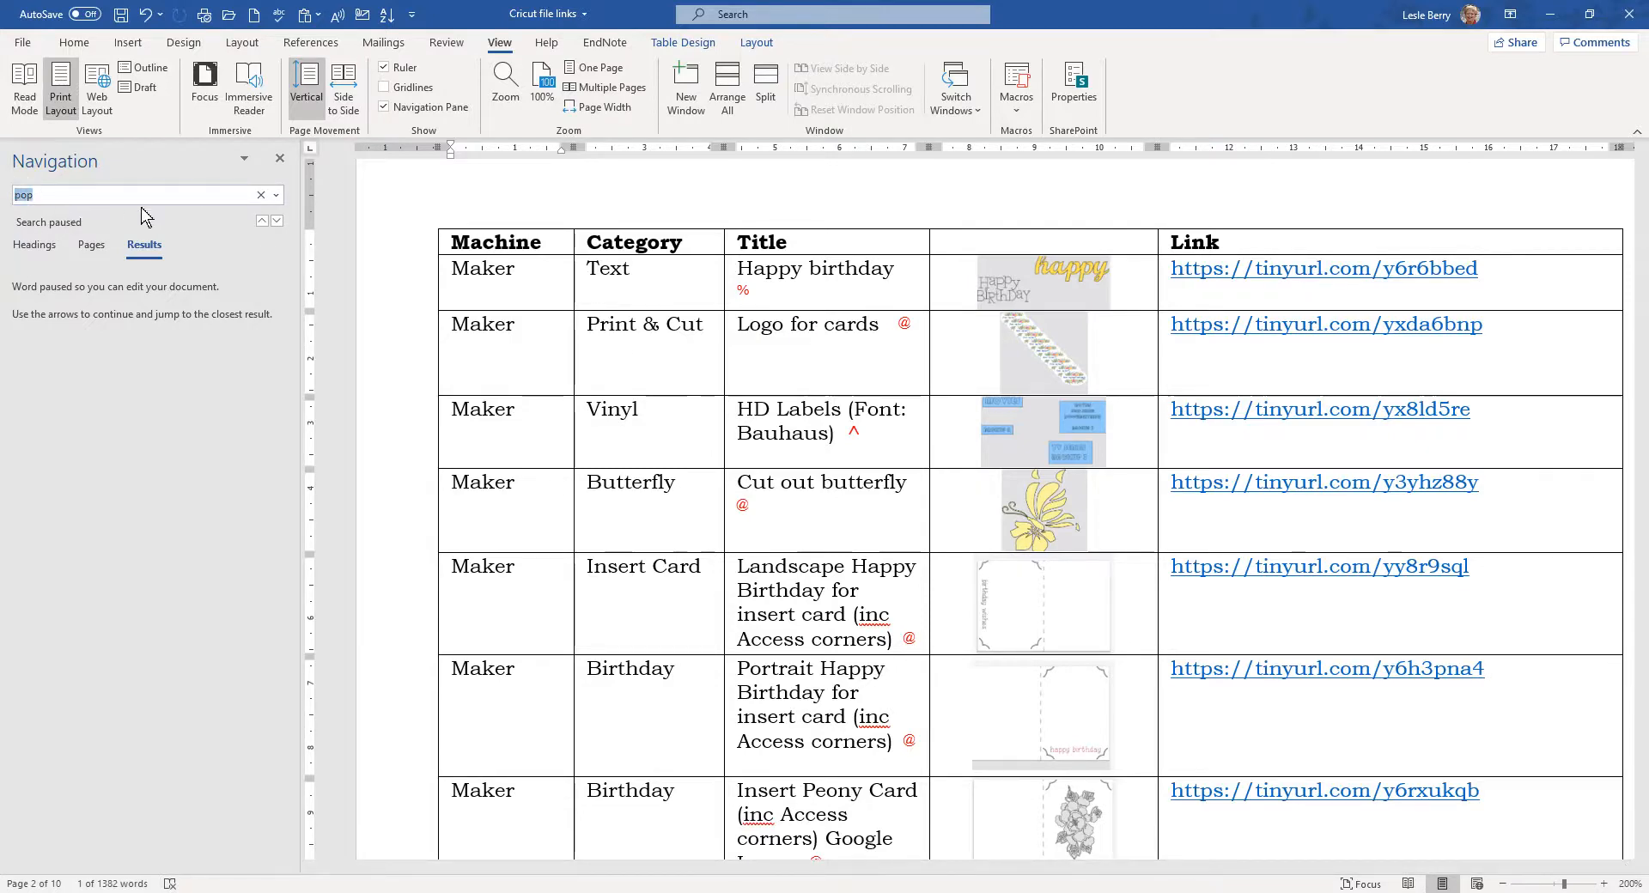
text(insert cards)
key(Return)
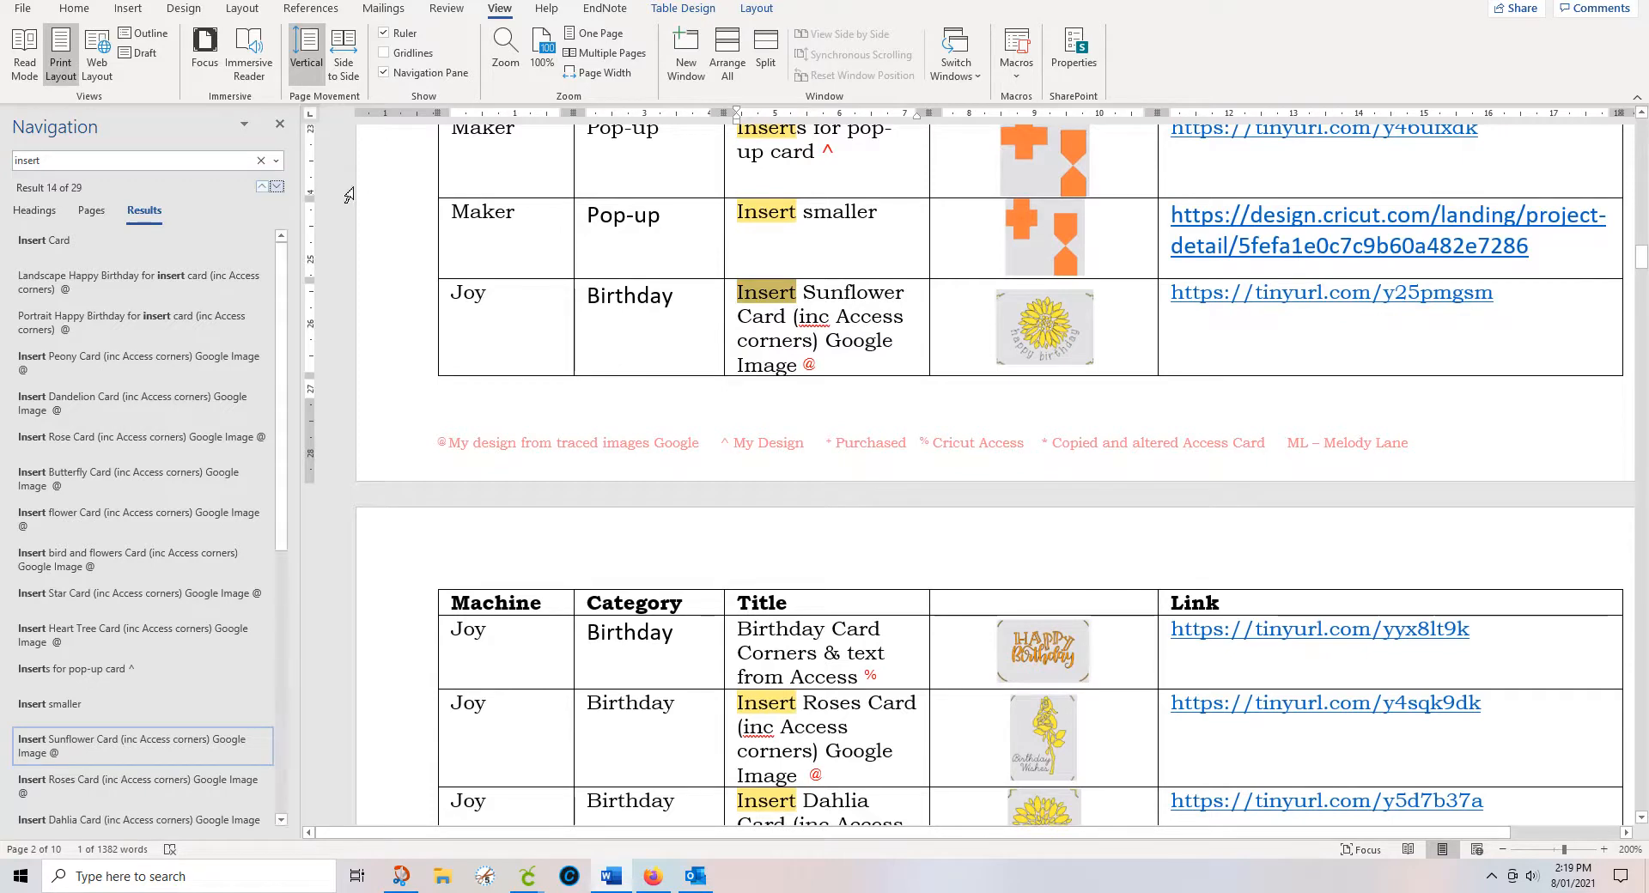
scroll(988, 472, up, 3)
scroll(988, 472, down, 5)
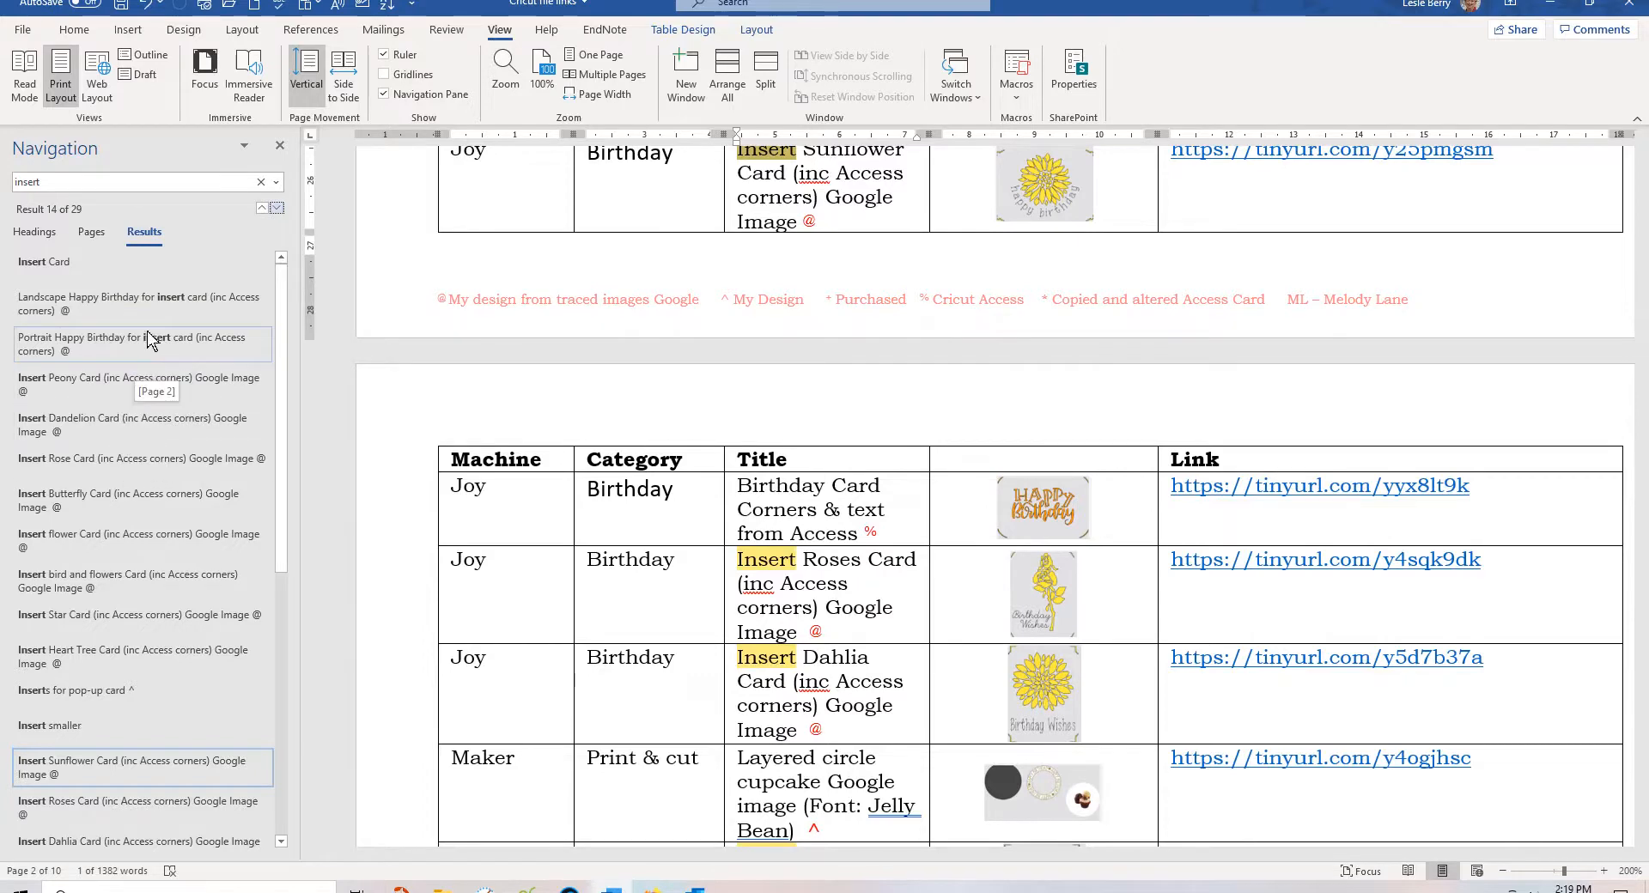
click(151, 502)
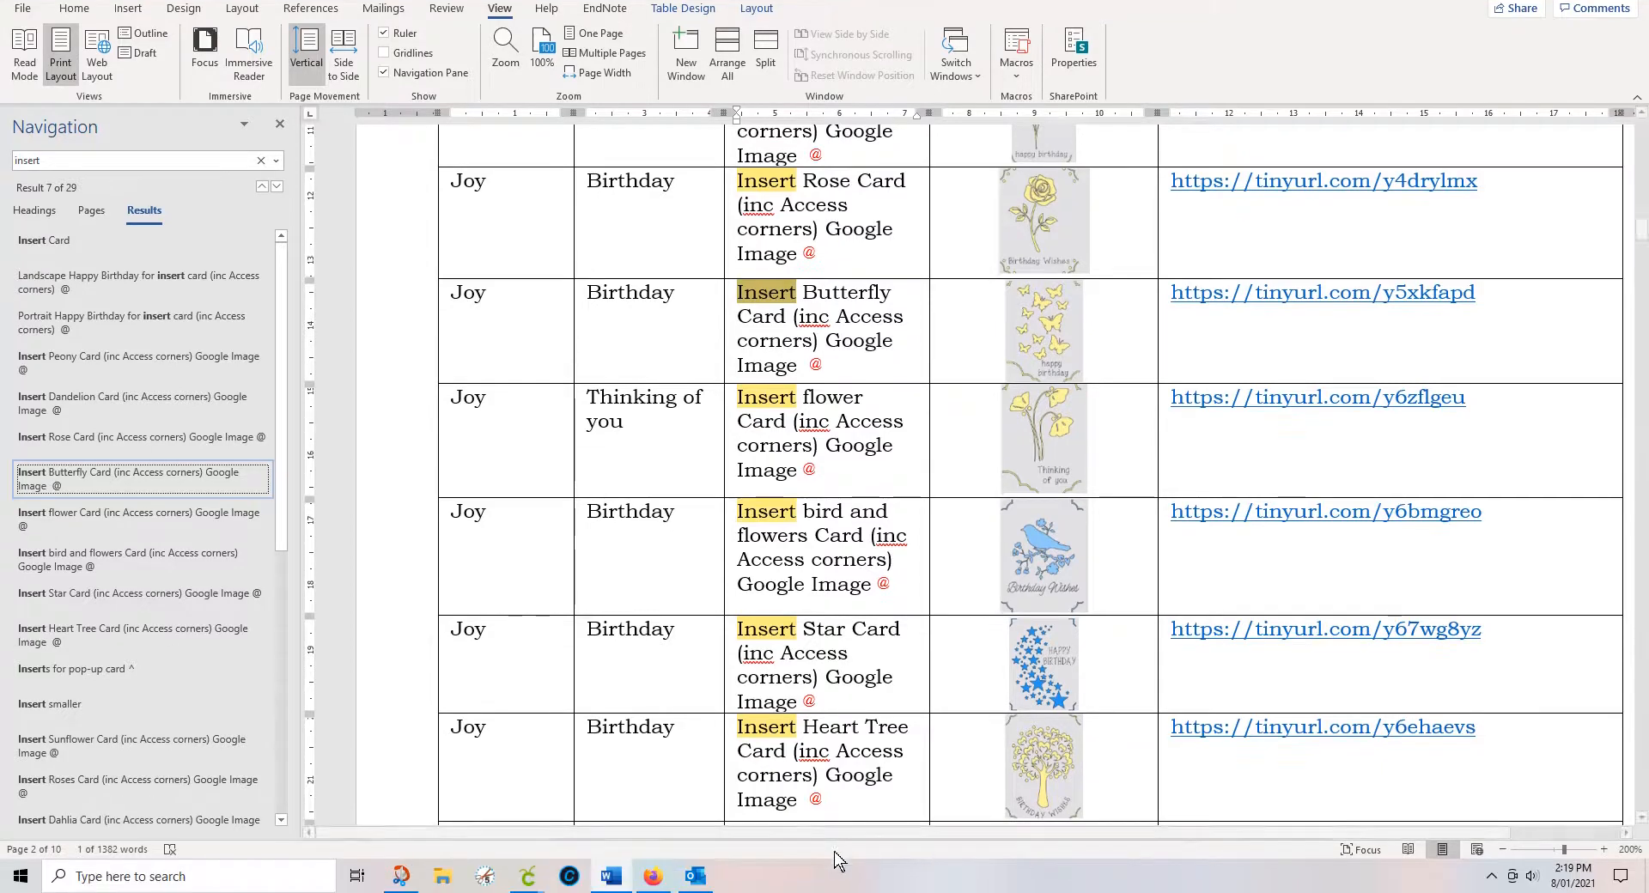
Step: Bring the Cricut Design Space home window forward and maximize it to fill the screen
mouse_move(527, 877)
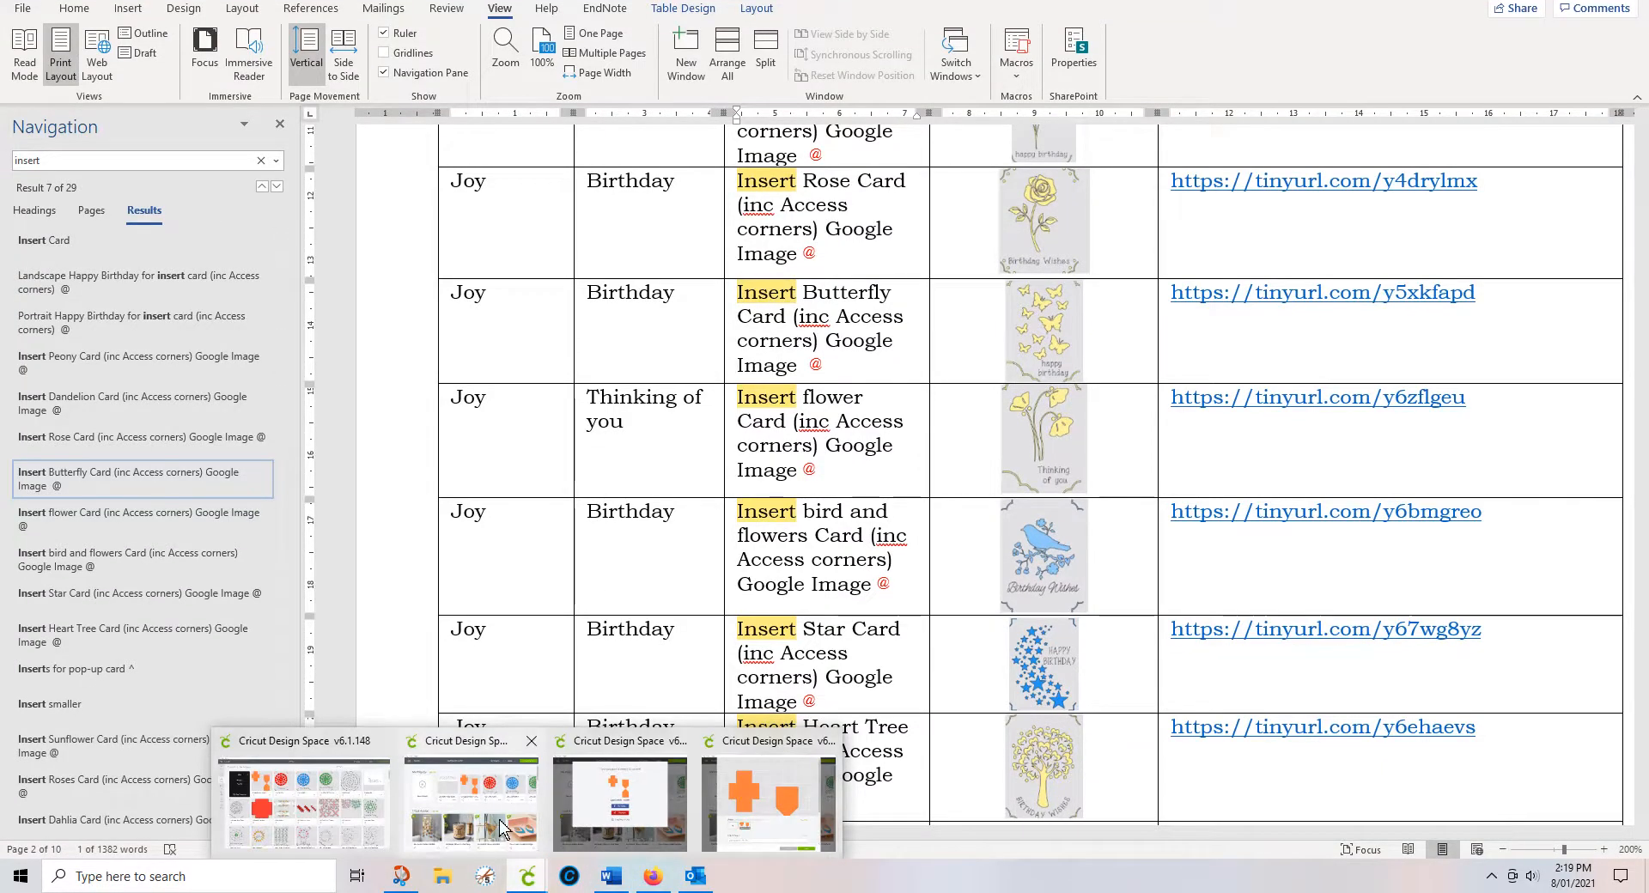
click(516, 829)
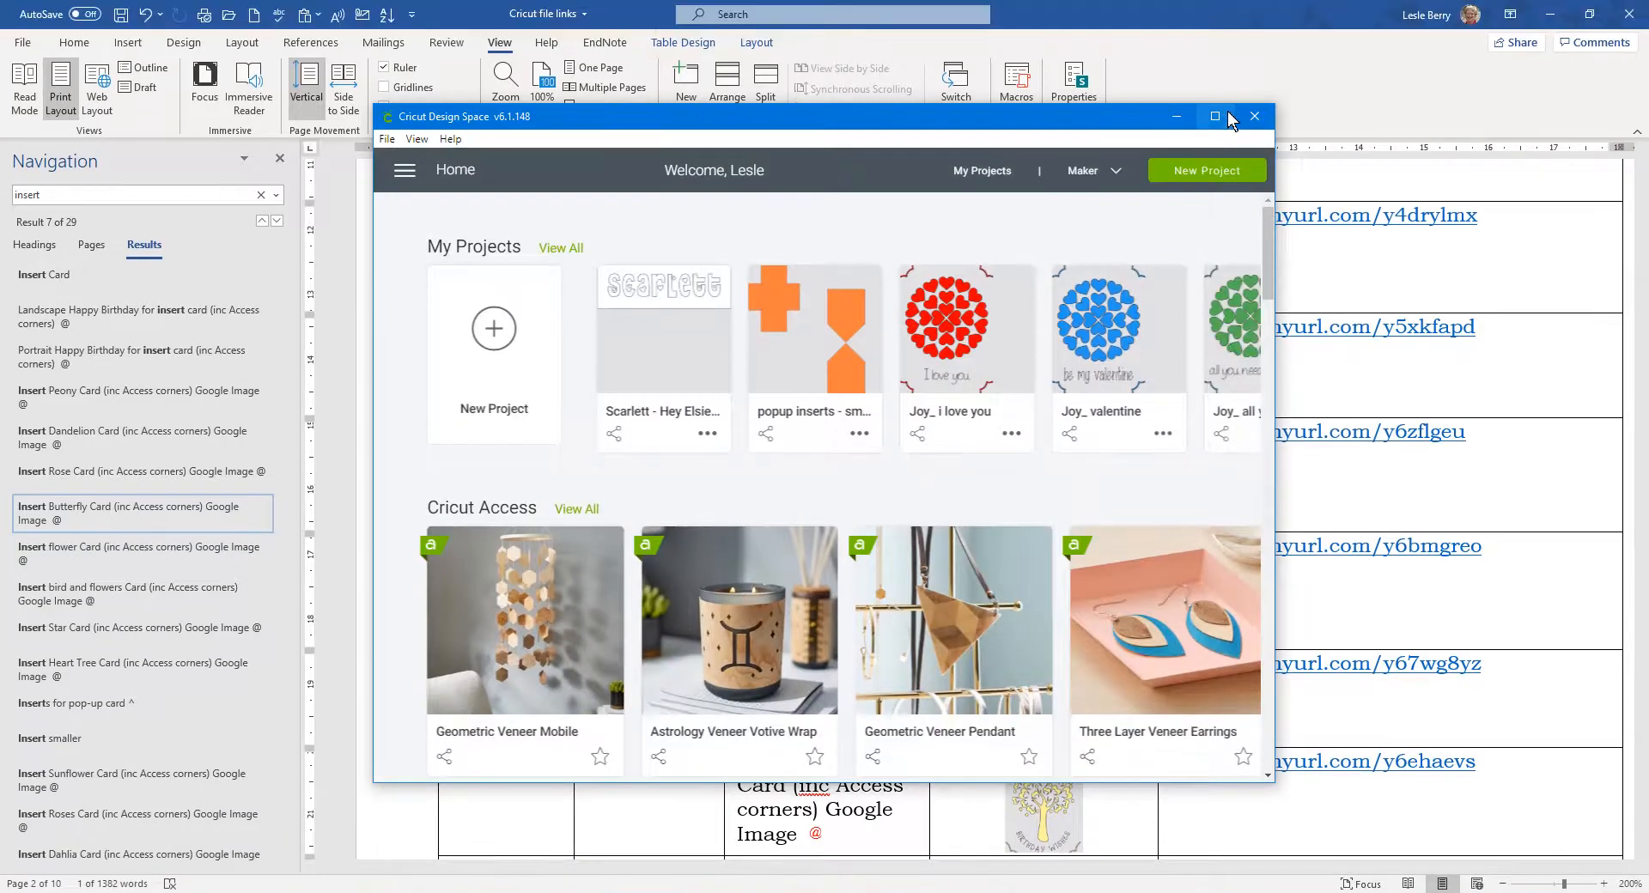
click(1215, 82)
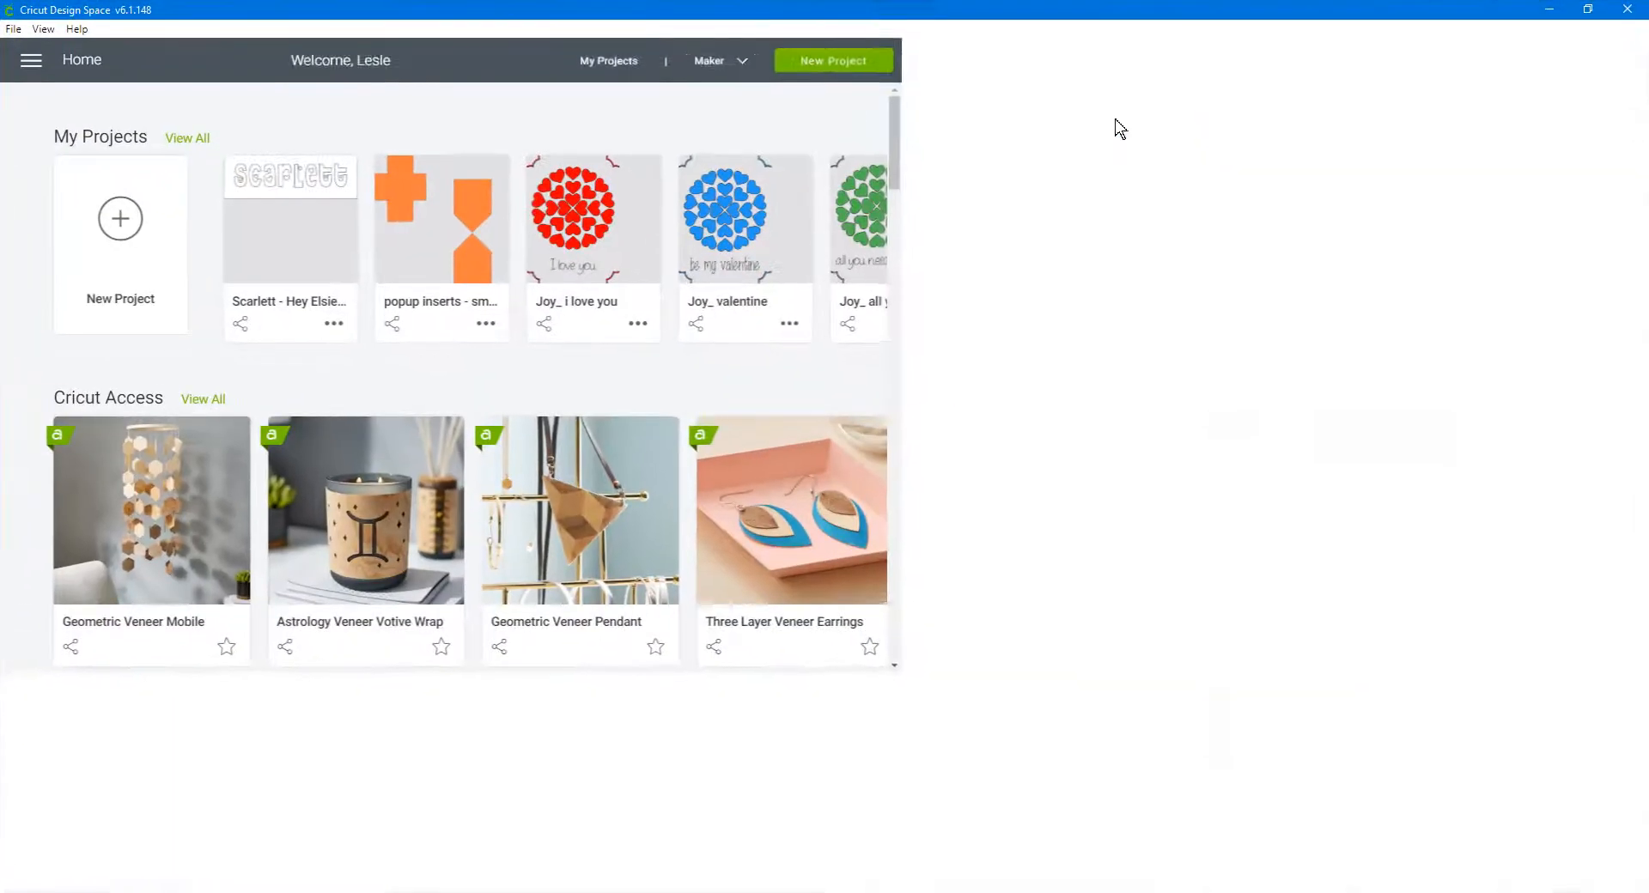
scroll(550, 176, down, 2)
scroll(215, 168, up, 2)
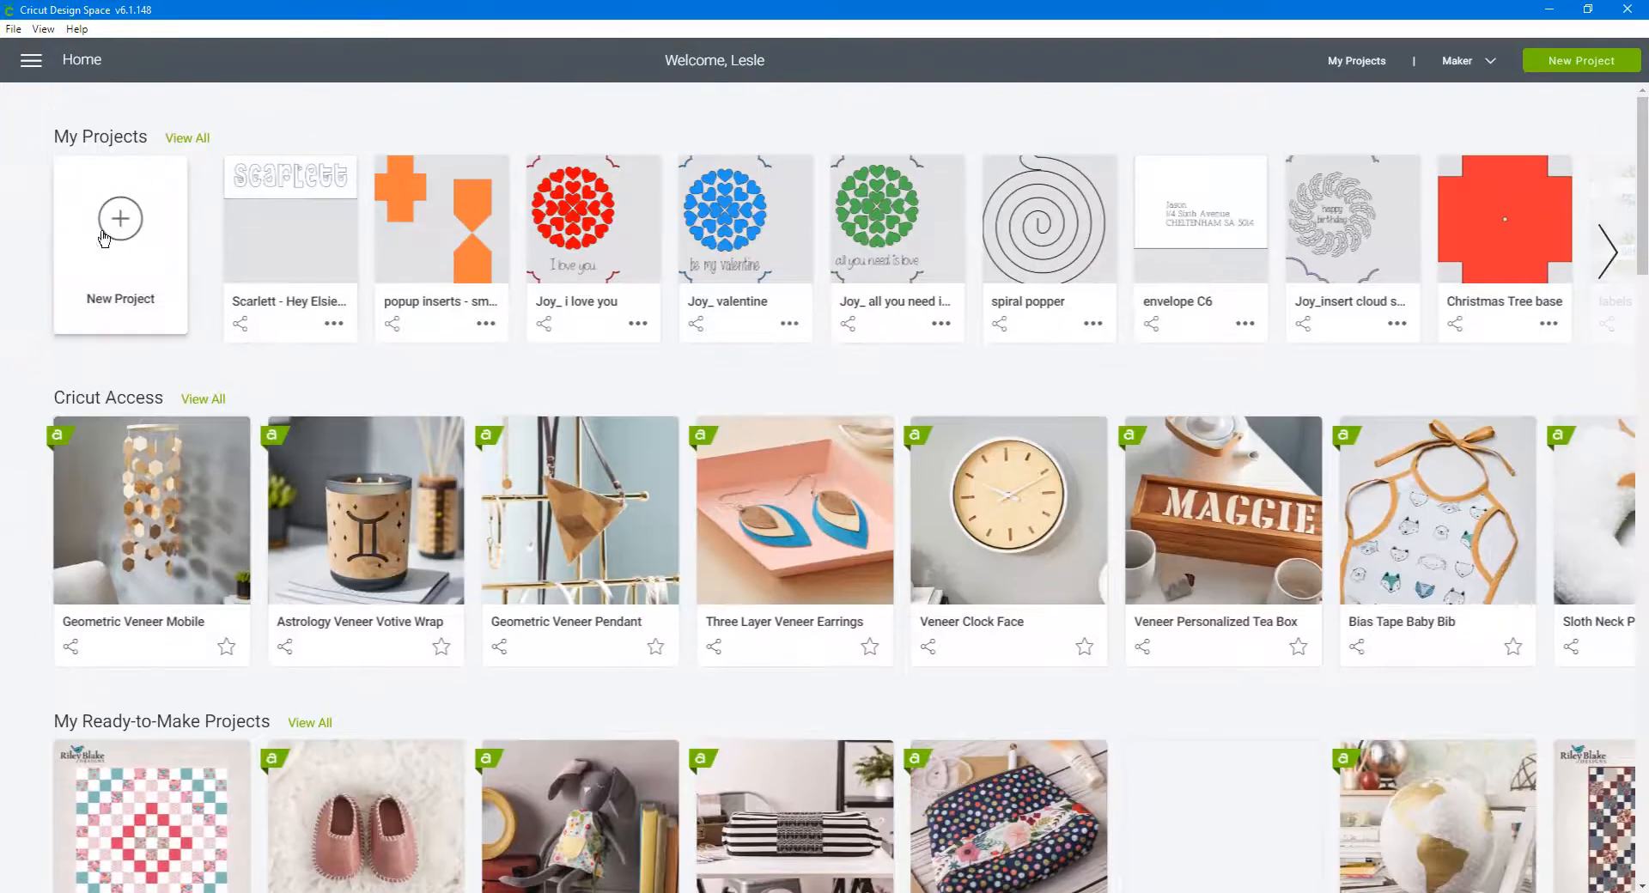
Step: Show all of My Projects and scroll far down through the saved designs
click(189, 138)
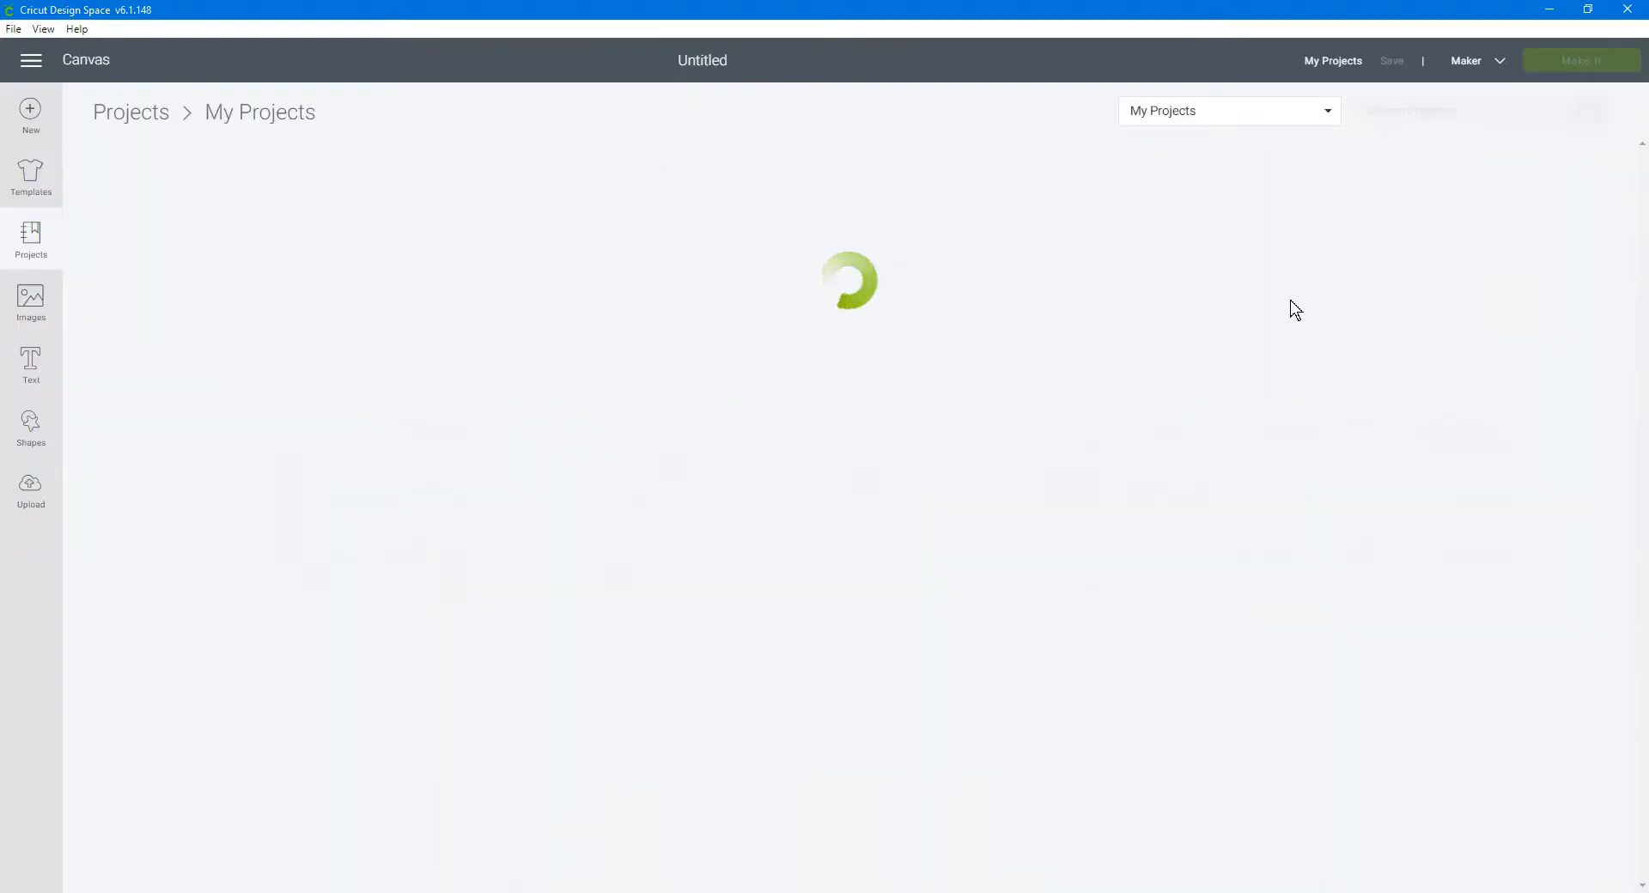
scroll(1527, 316, down, 6)
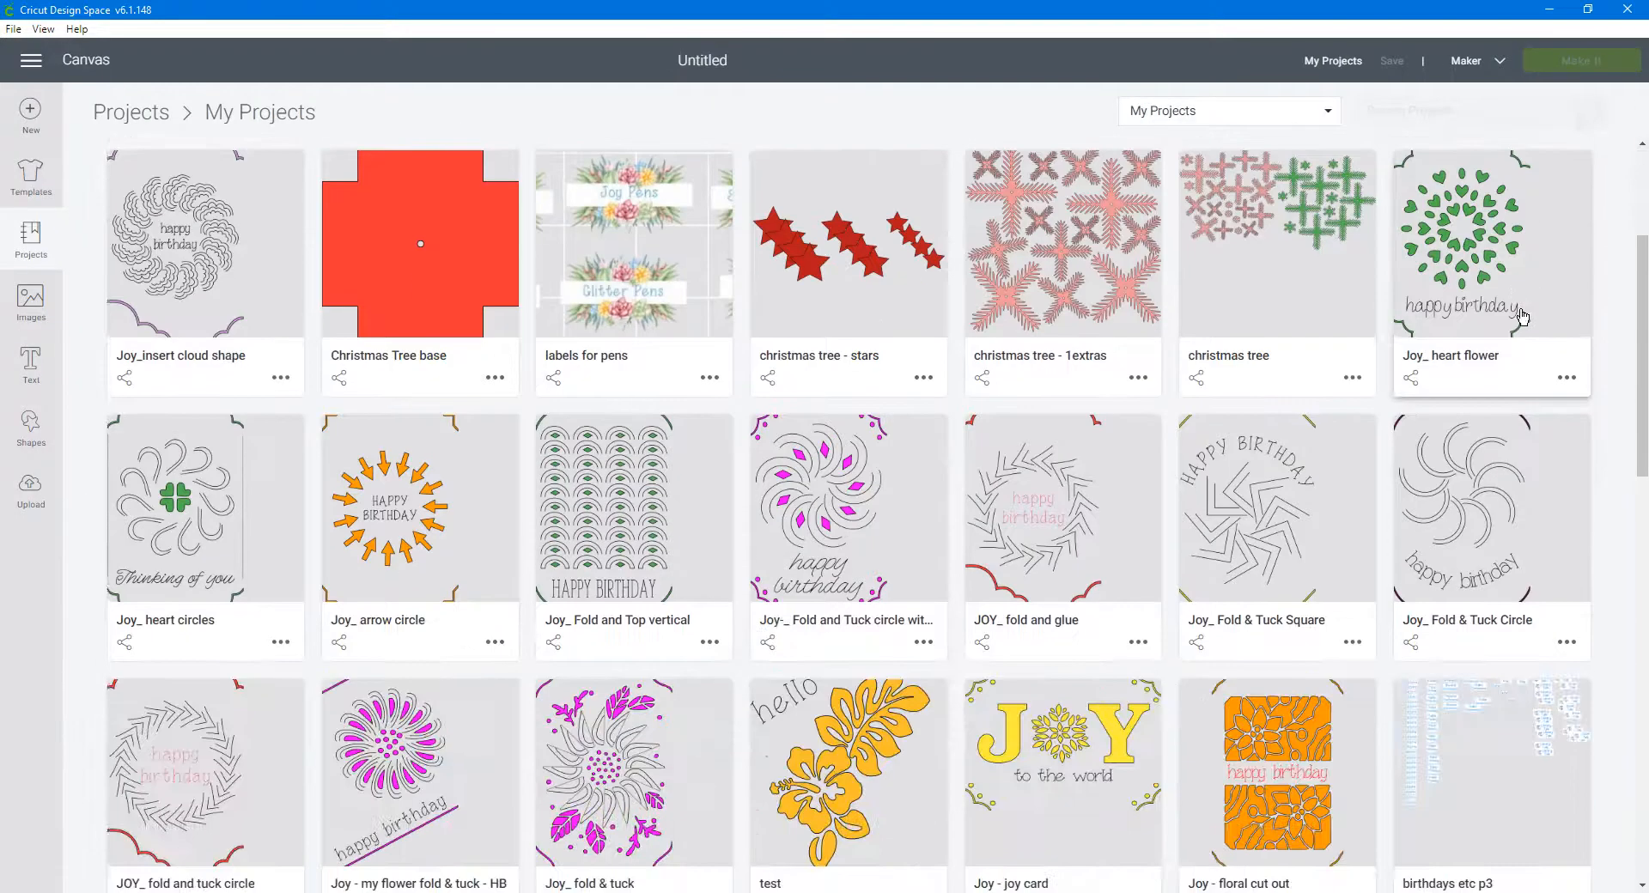
scroll(1519, 317, down, 2)
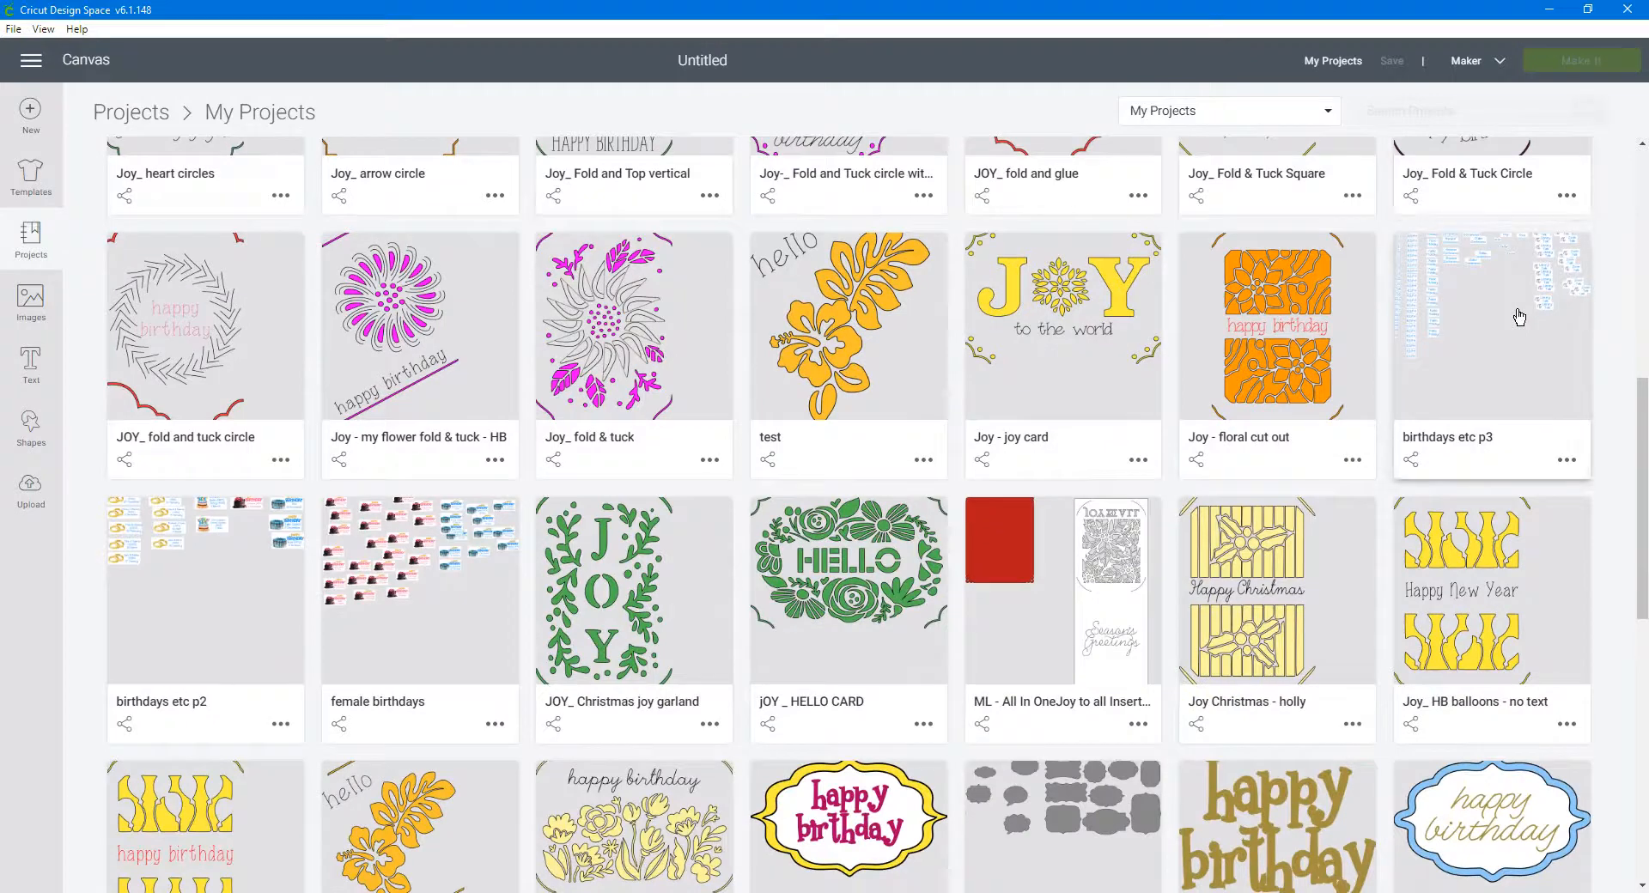
scroll(1518, 317, down, 3)
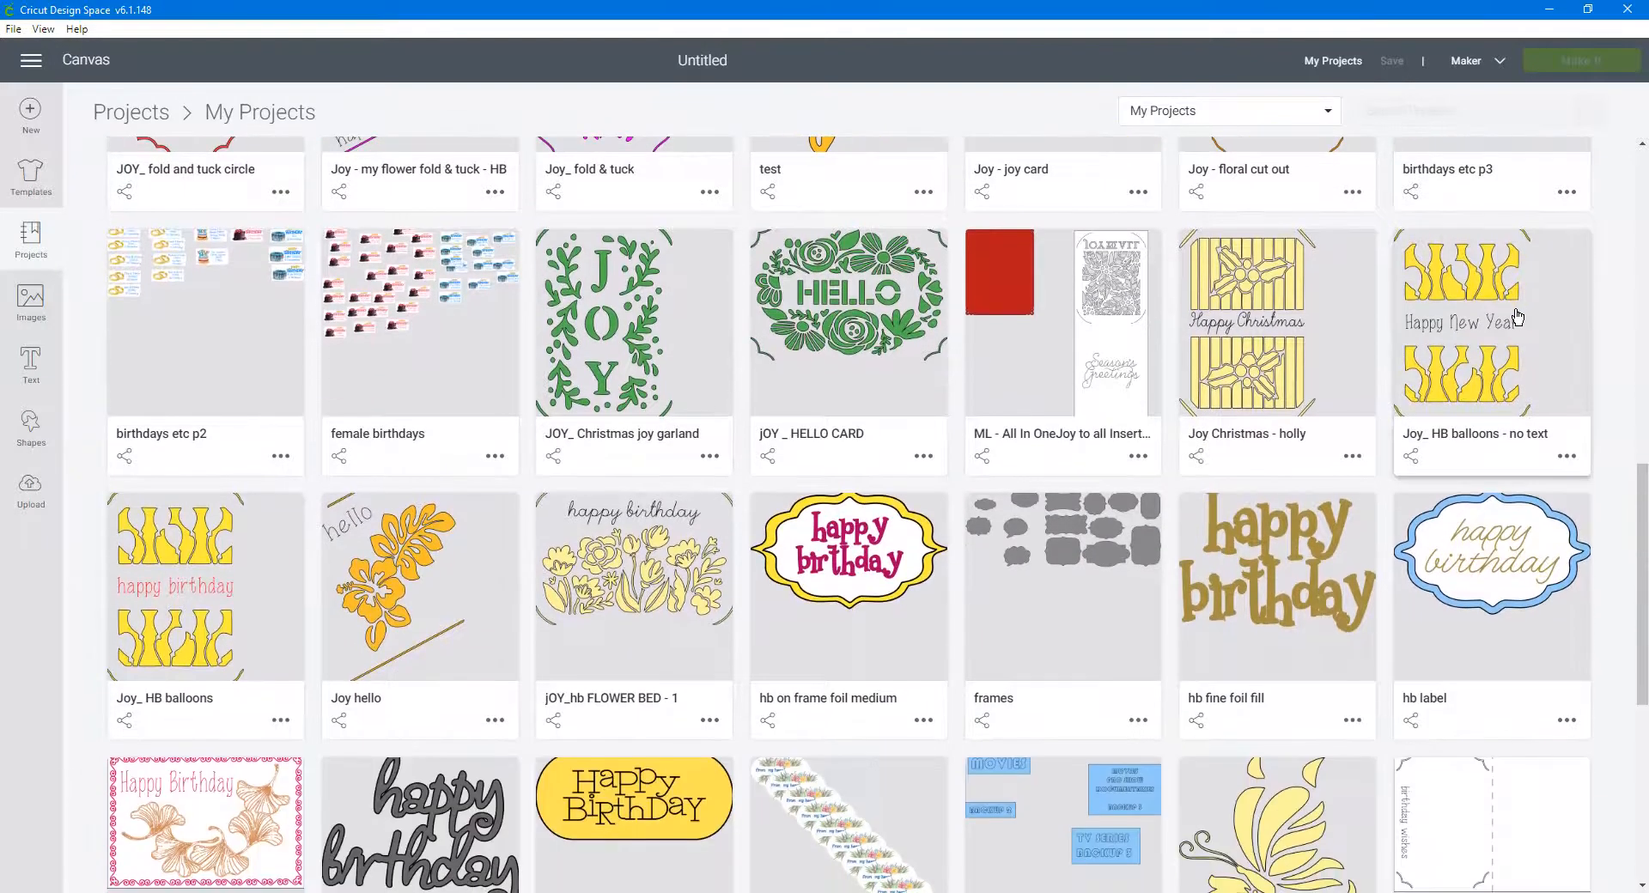
scroll(1518, 317, down, 5)
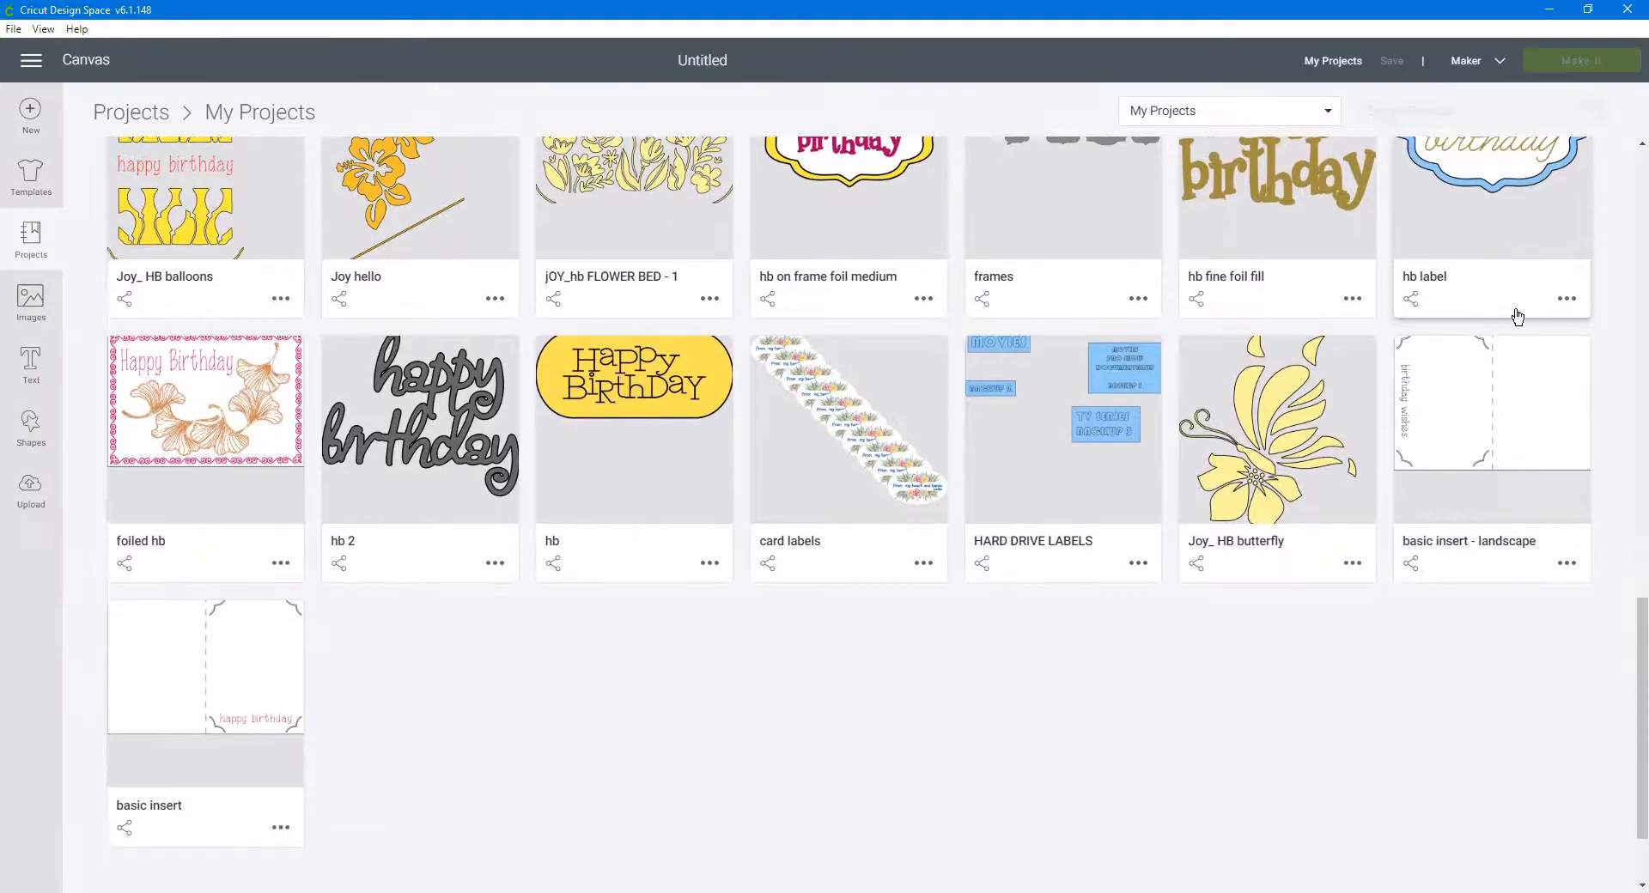
scroll(1518, 317, down, 4)
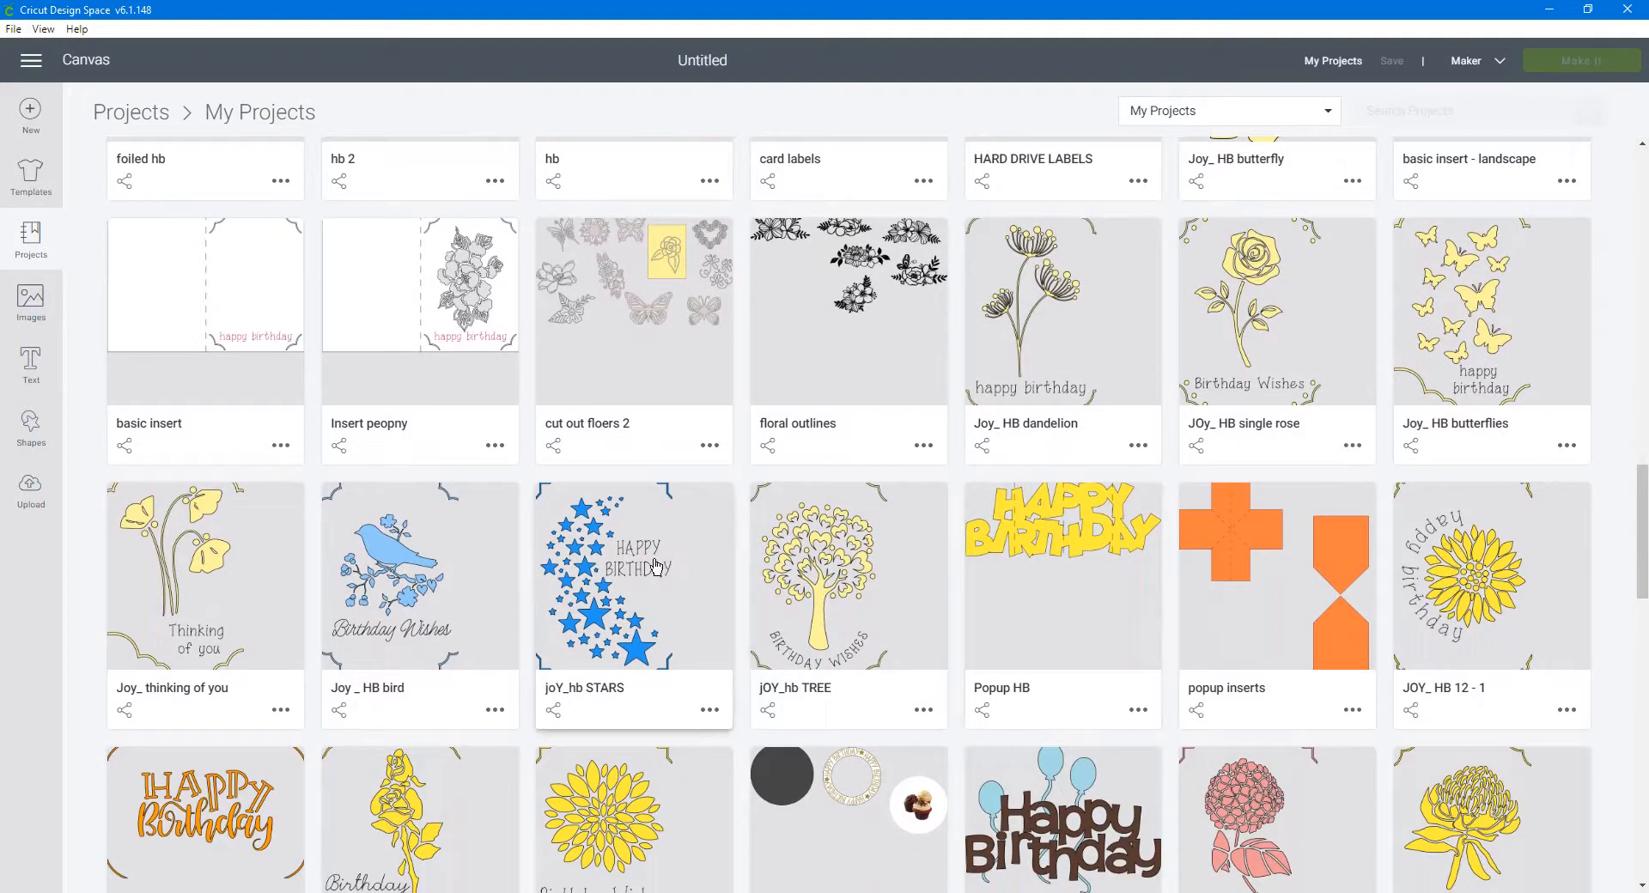
scroll(660, 584, down, 2)
scroll(664, 582, down, 5)
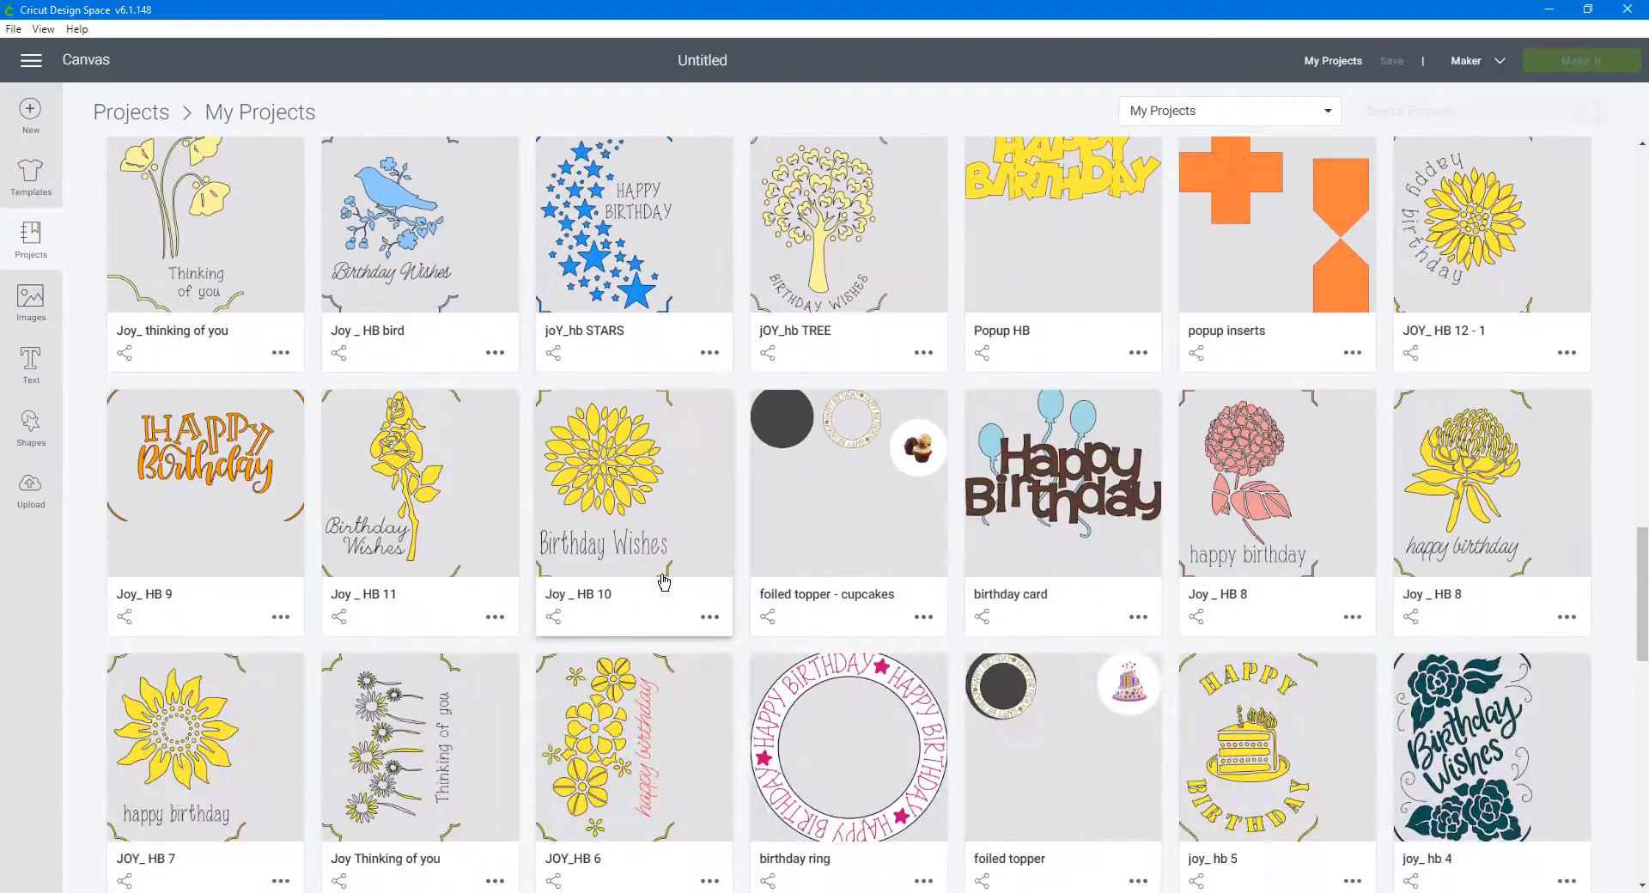
scroll(664, 583, down, 1)
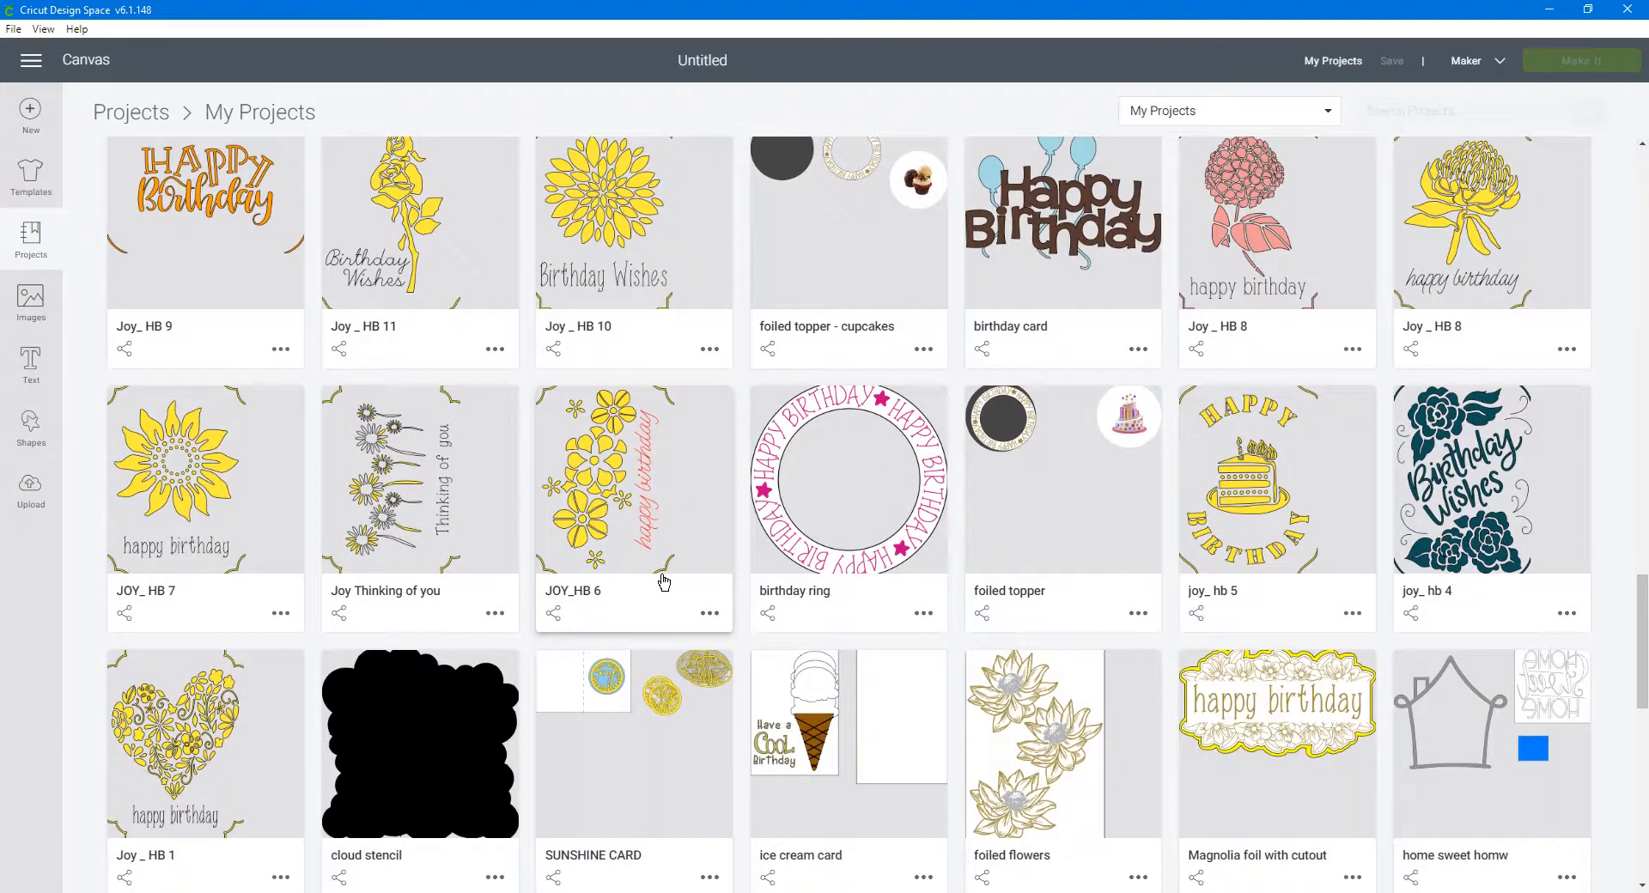
scroll(664, 582, down, 6)
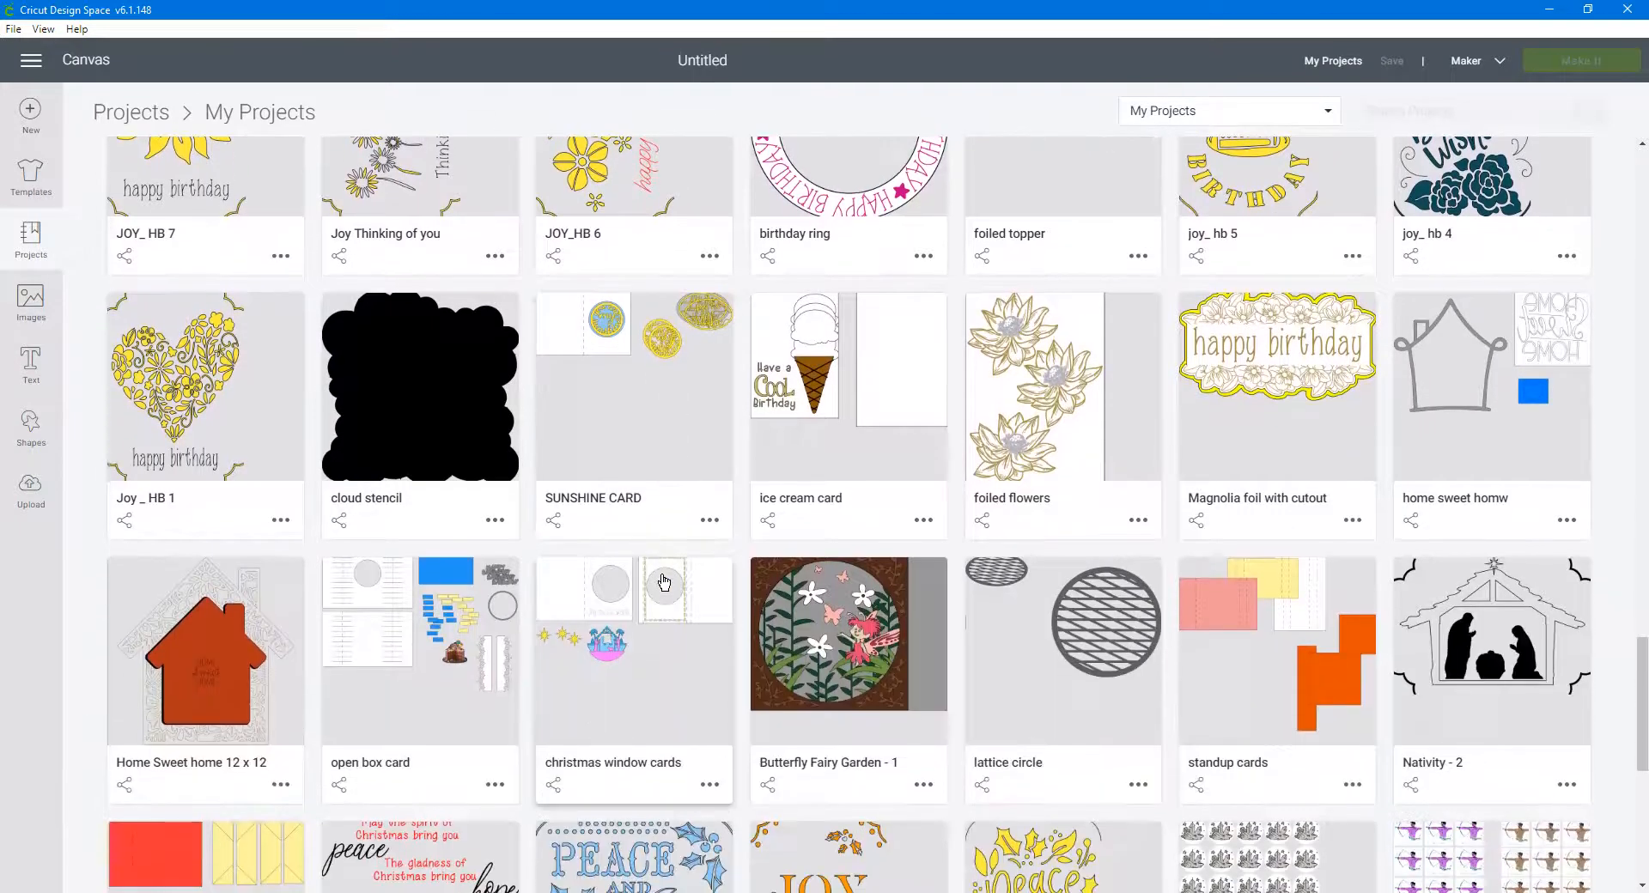
scroll(664, 582, down, 4)
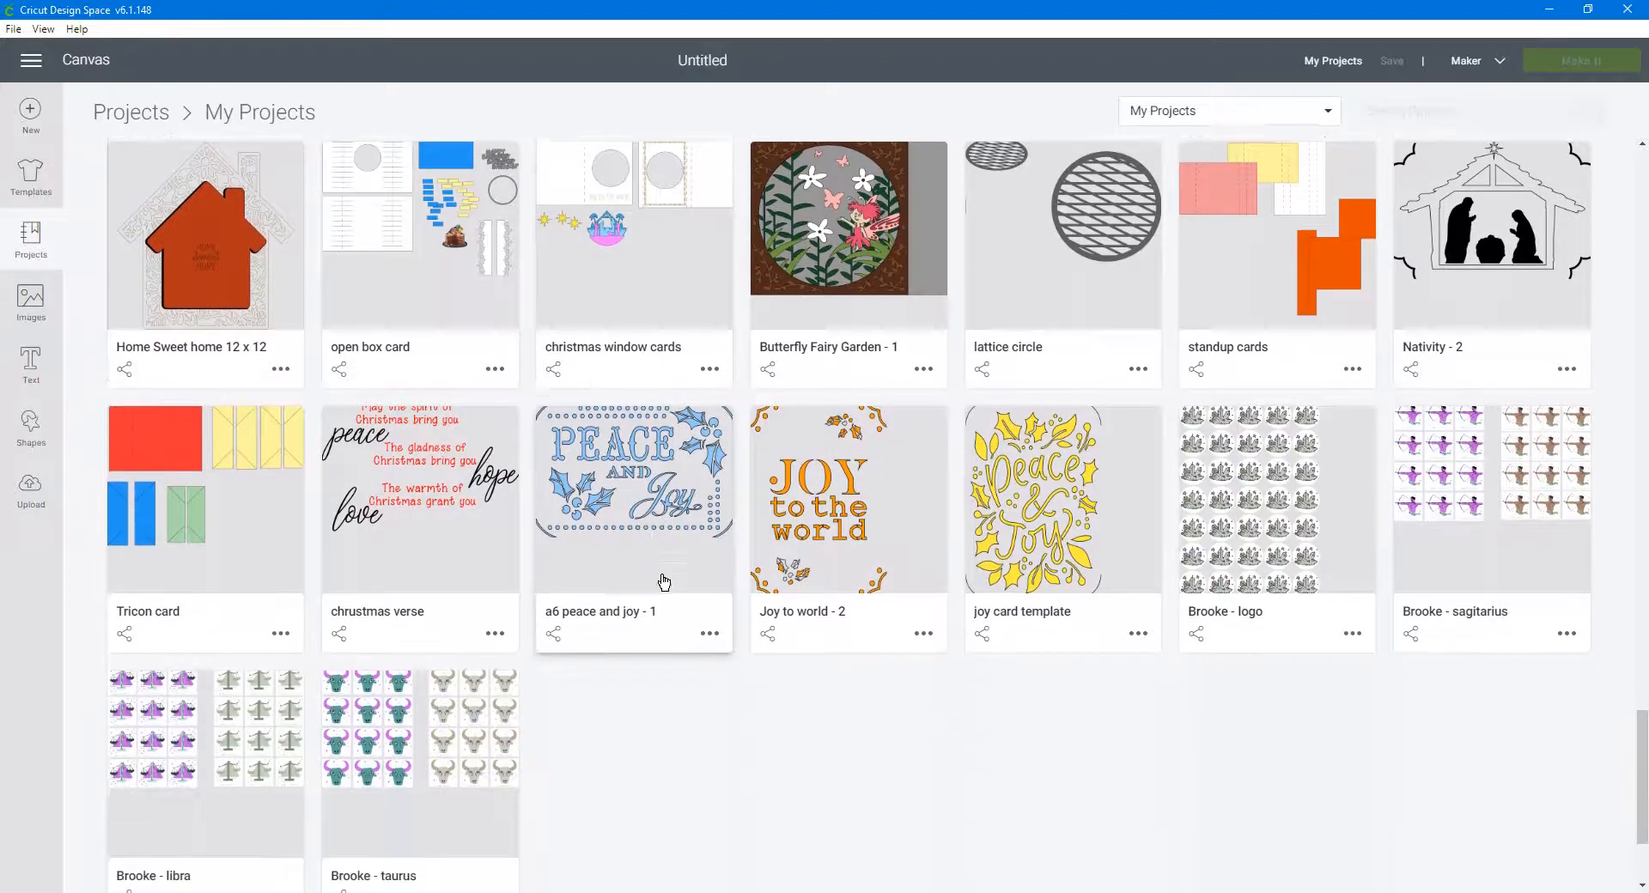
scroll(674, 583, down, 10)
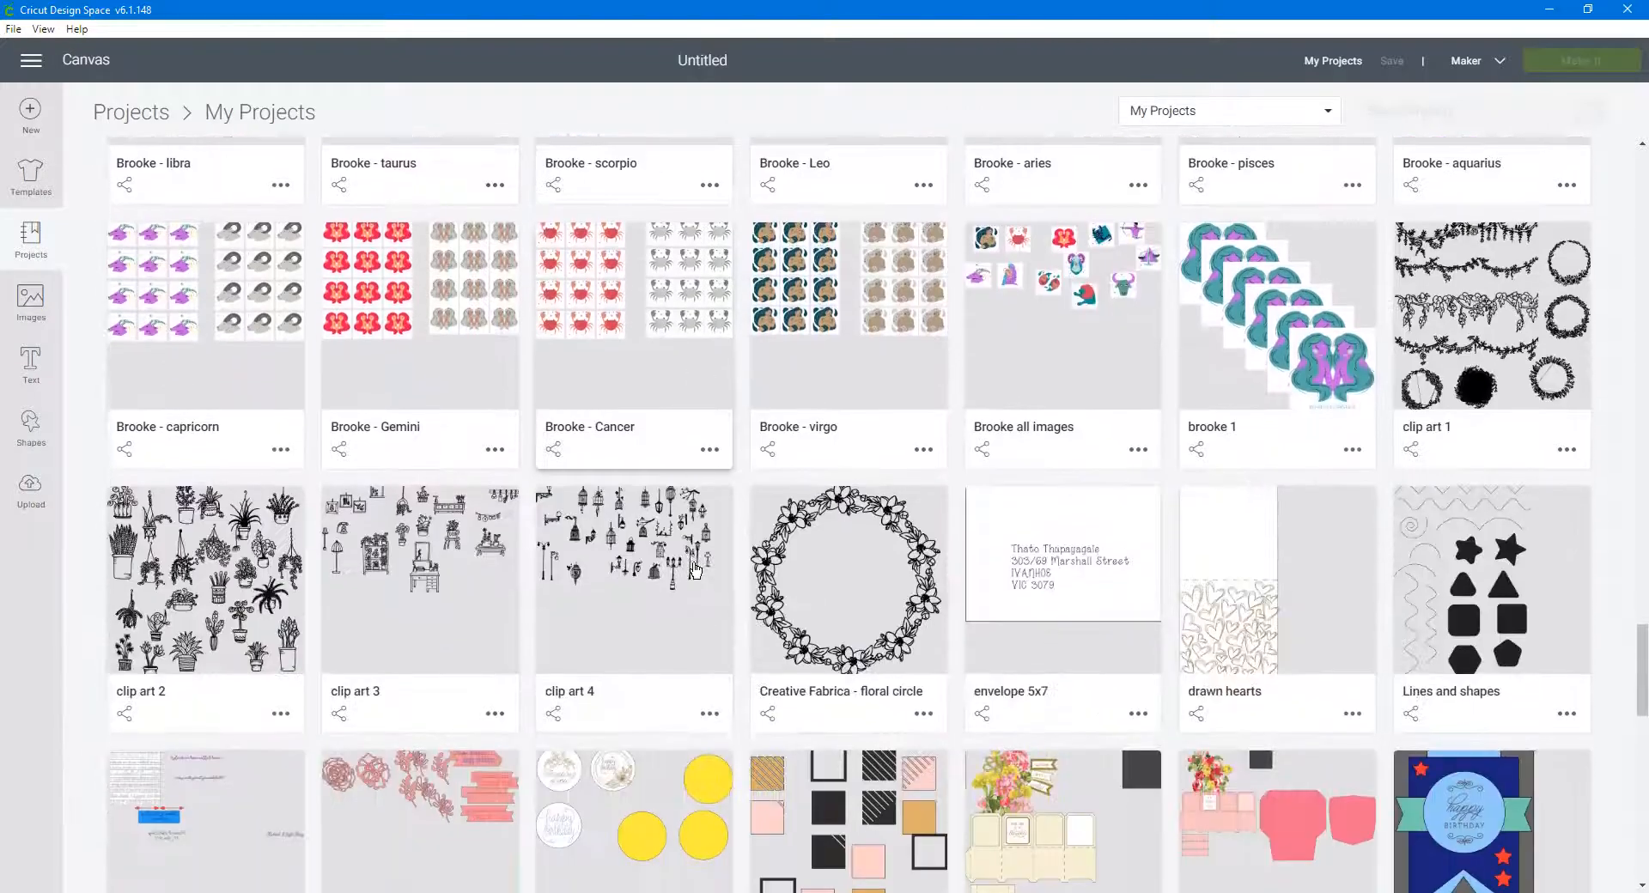
scroll(695, 569, down, 3)
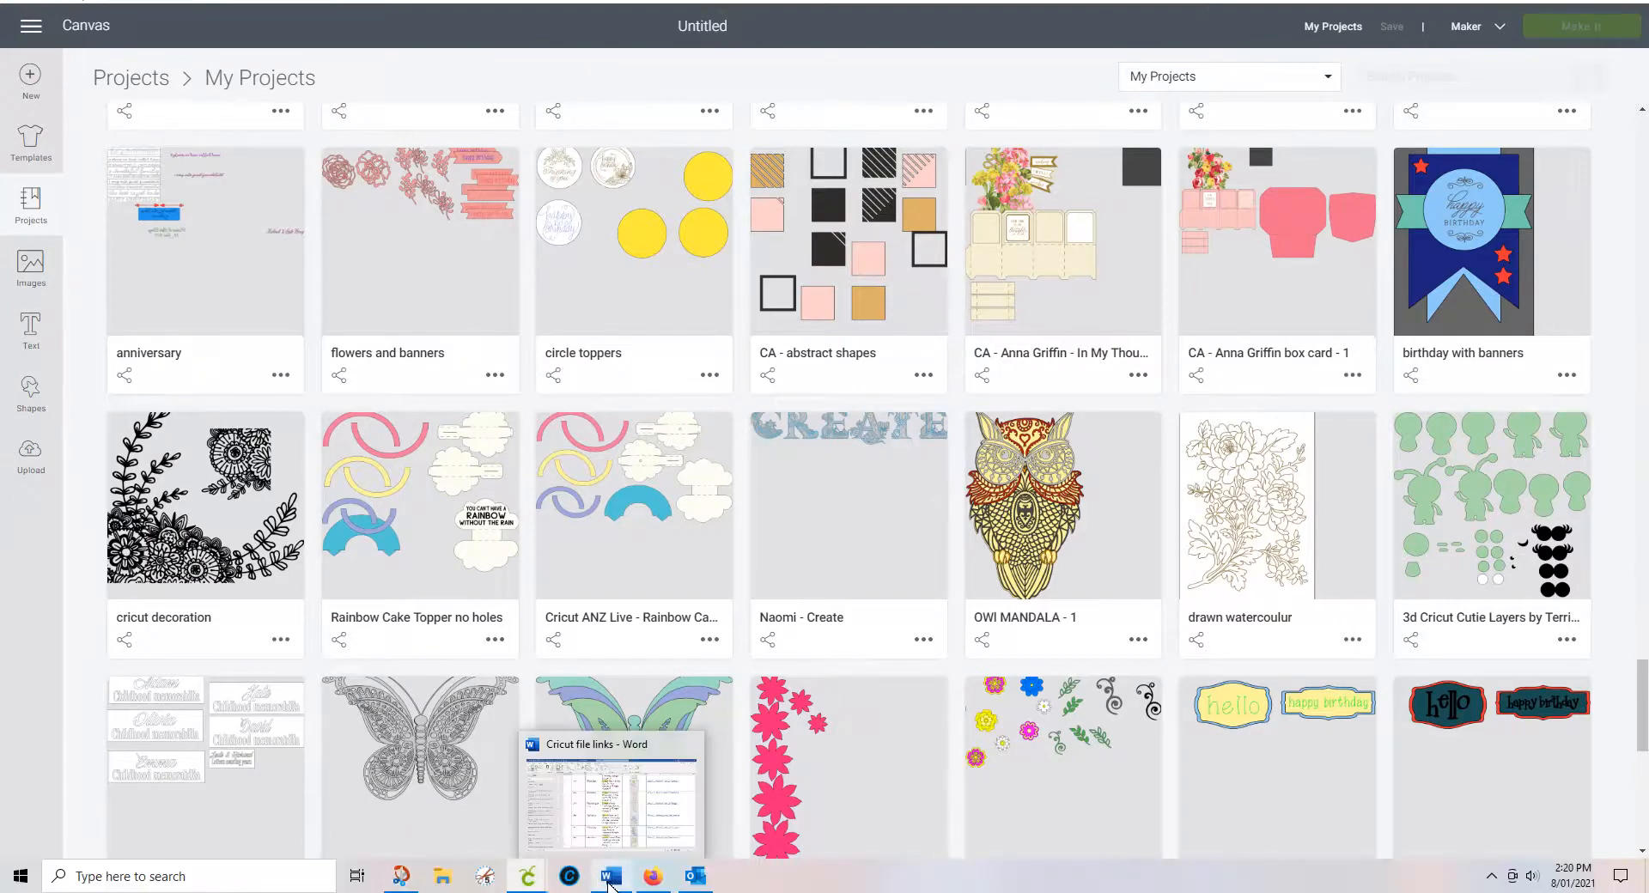
Step: Return to the Cricut file links document and scroll its table down to page 9
click(610, 876)
scroll(1037, 461, up, 10)
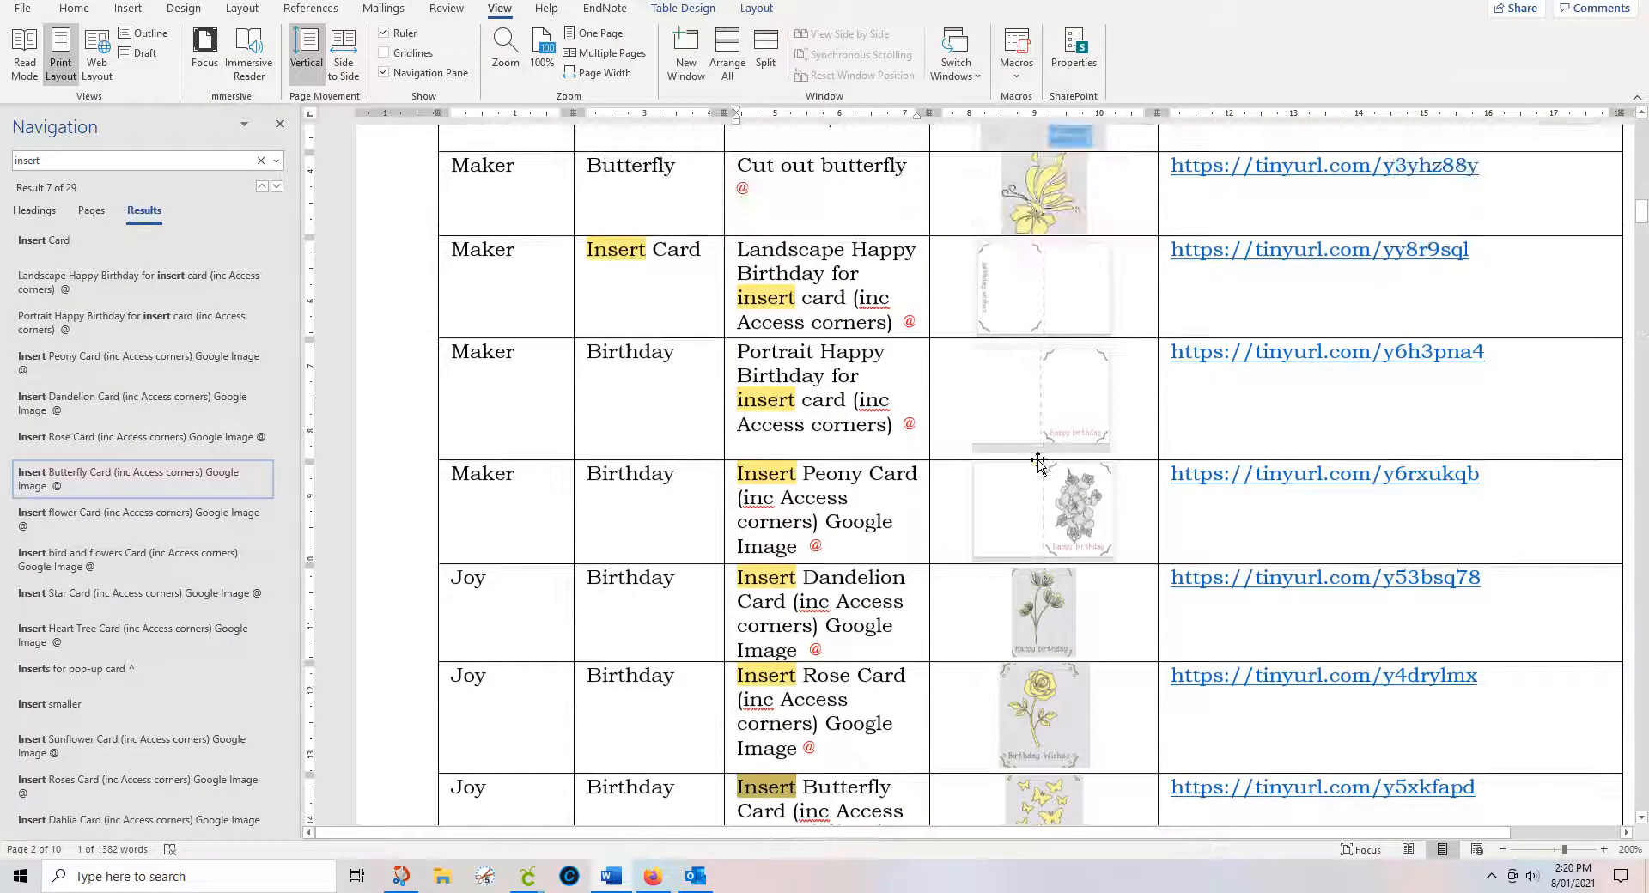
scroll(1037, 461, up, 10)
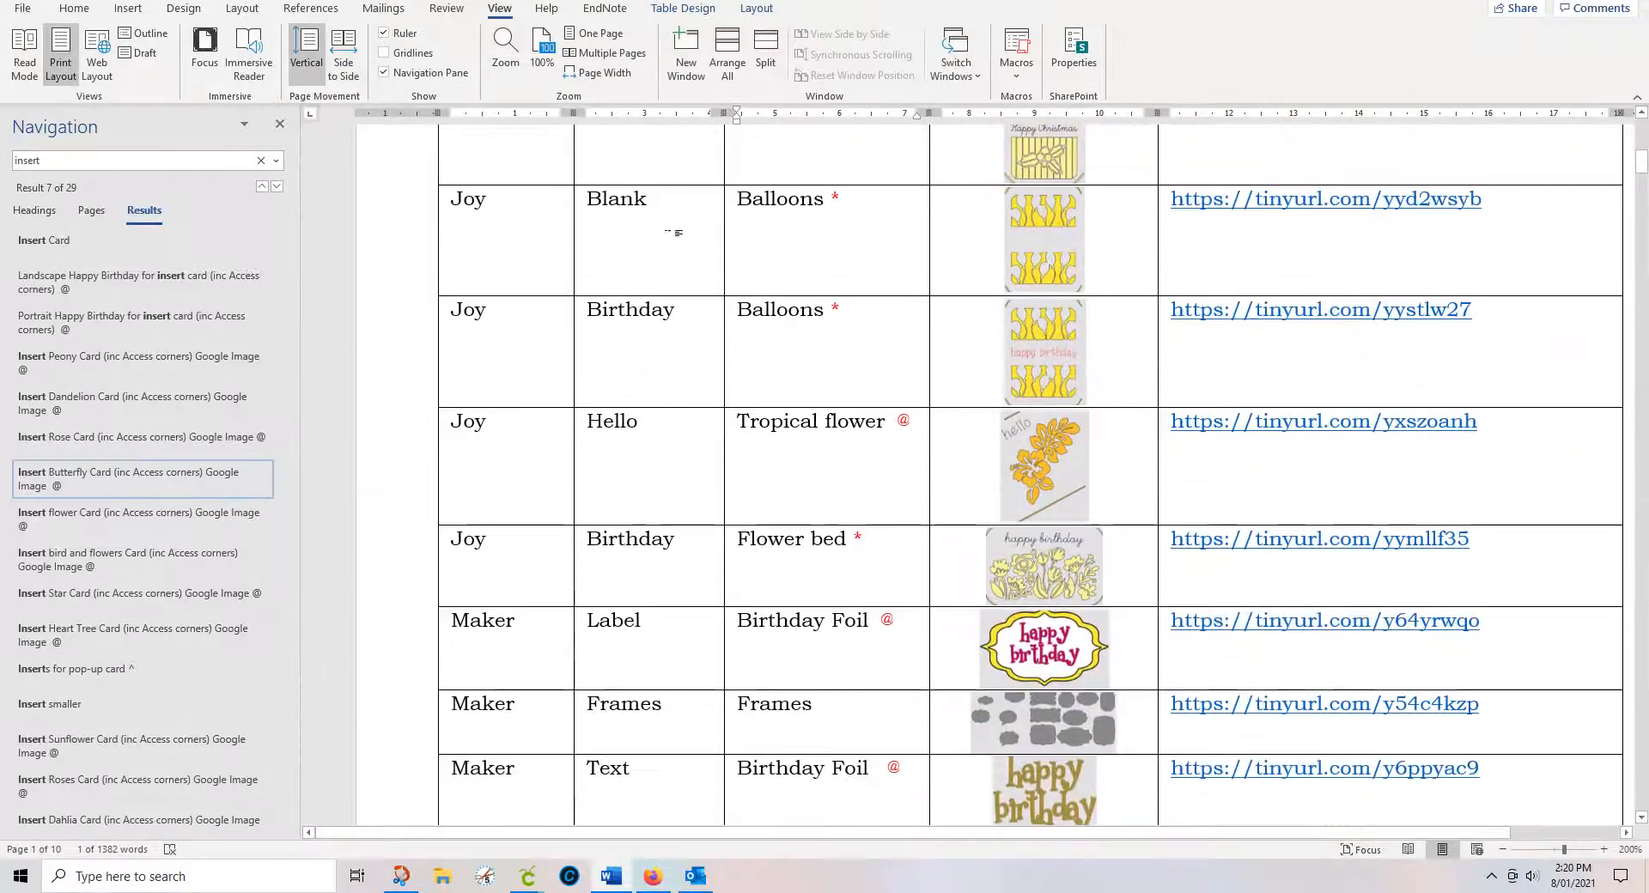
scroll(776, 244, up, 8)
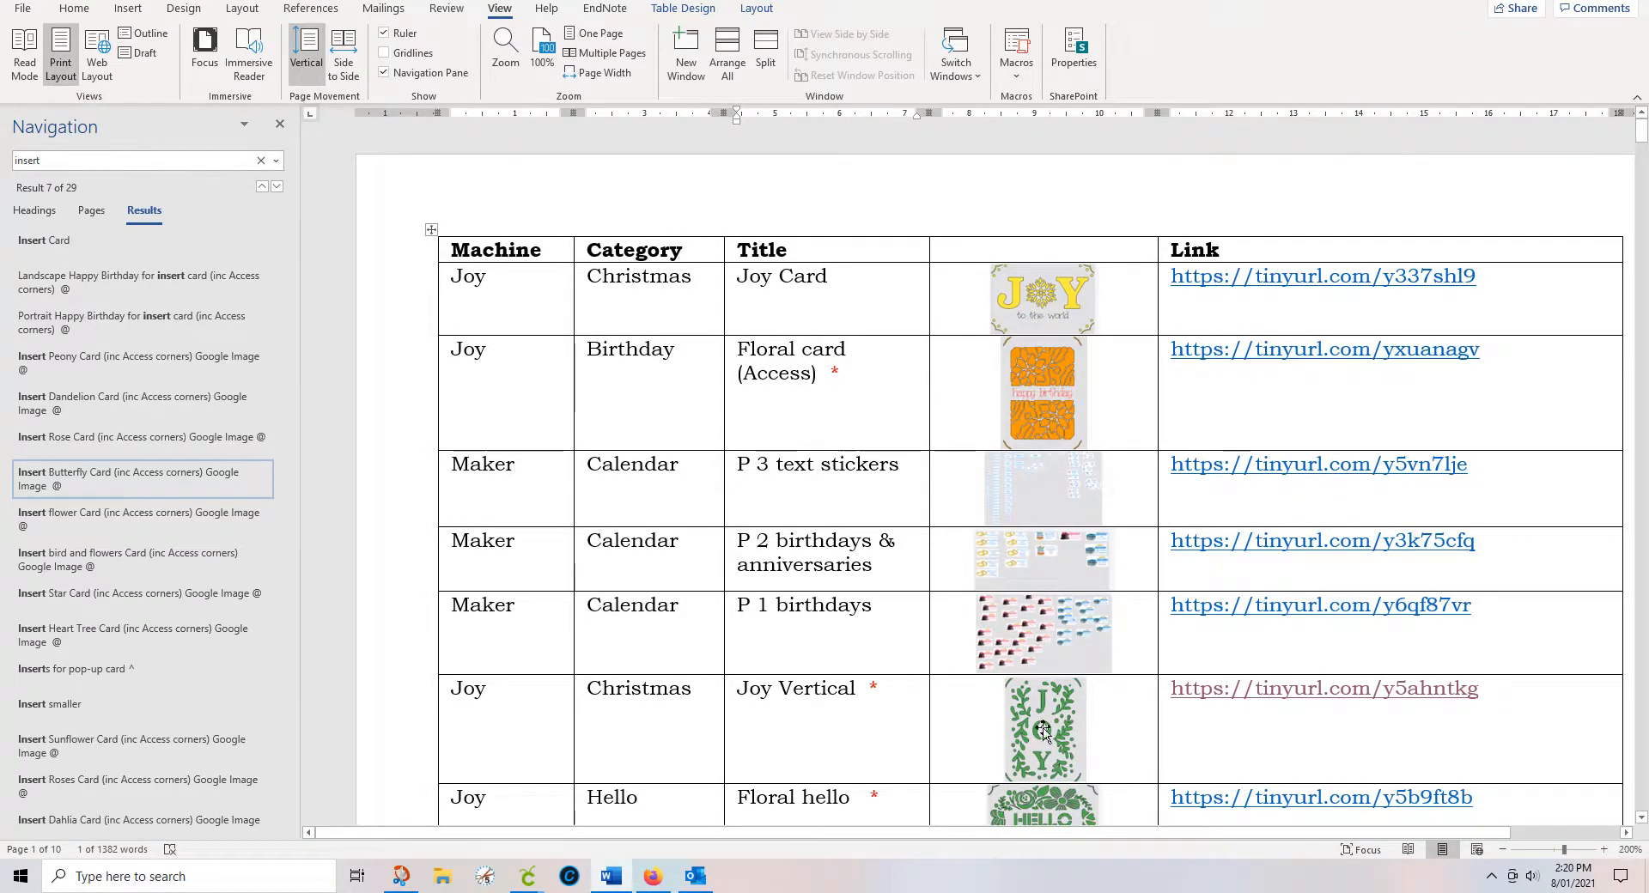
scroll(1048, 730, down, 3)
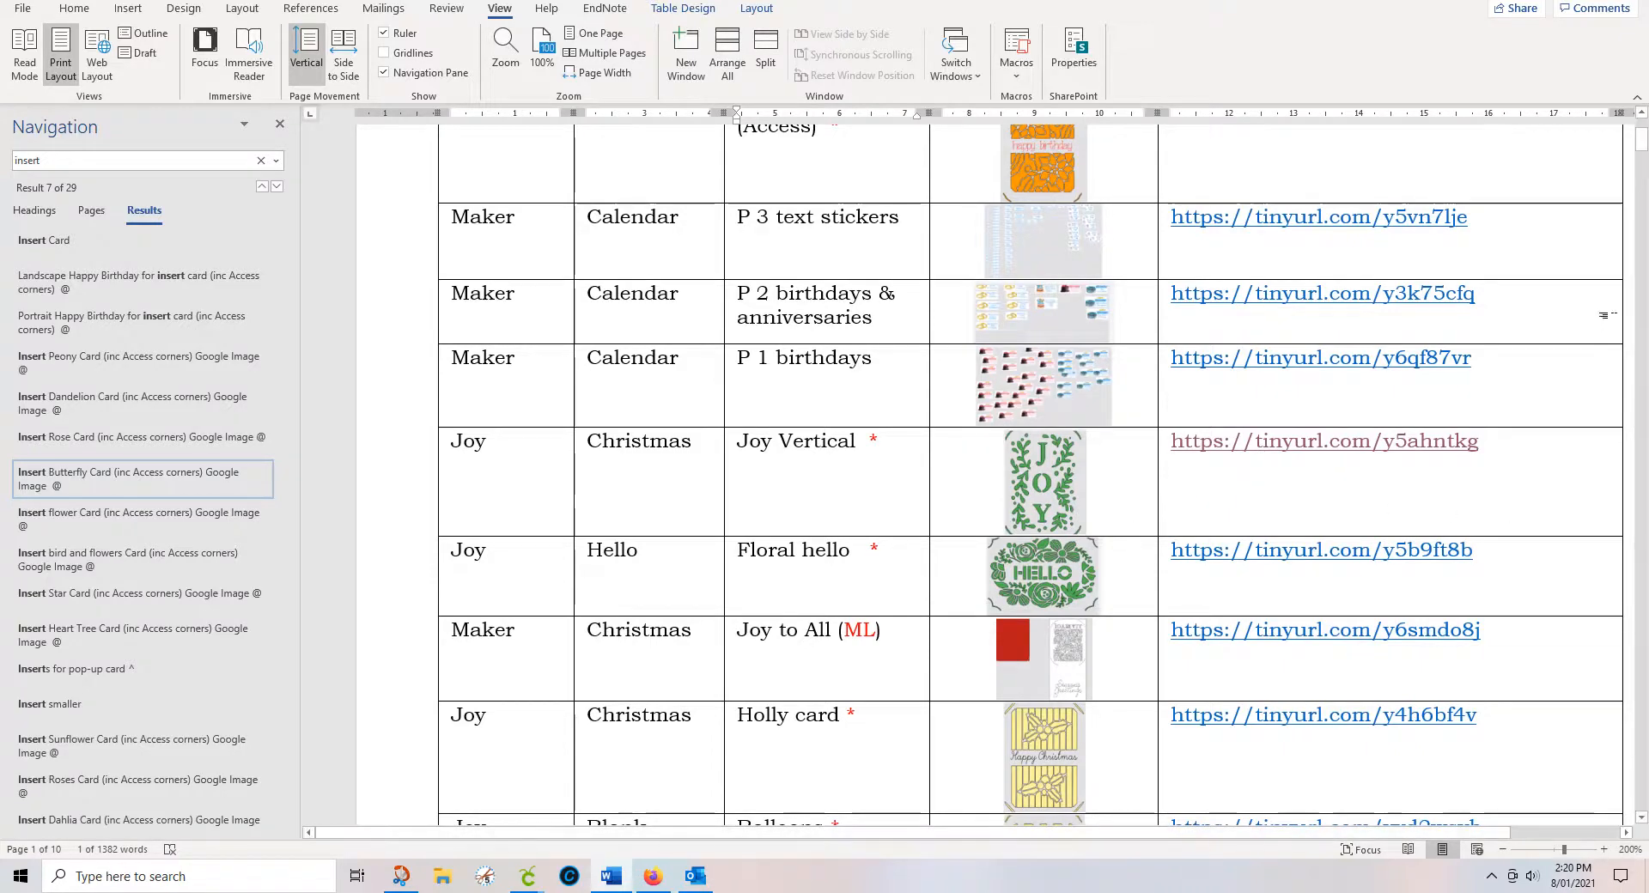
click(1643, 224)
drag(1644, 256, 1644, 730)
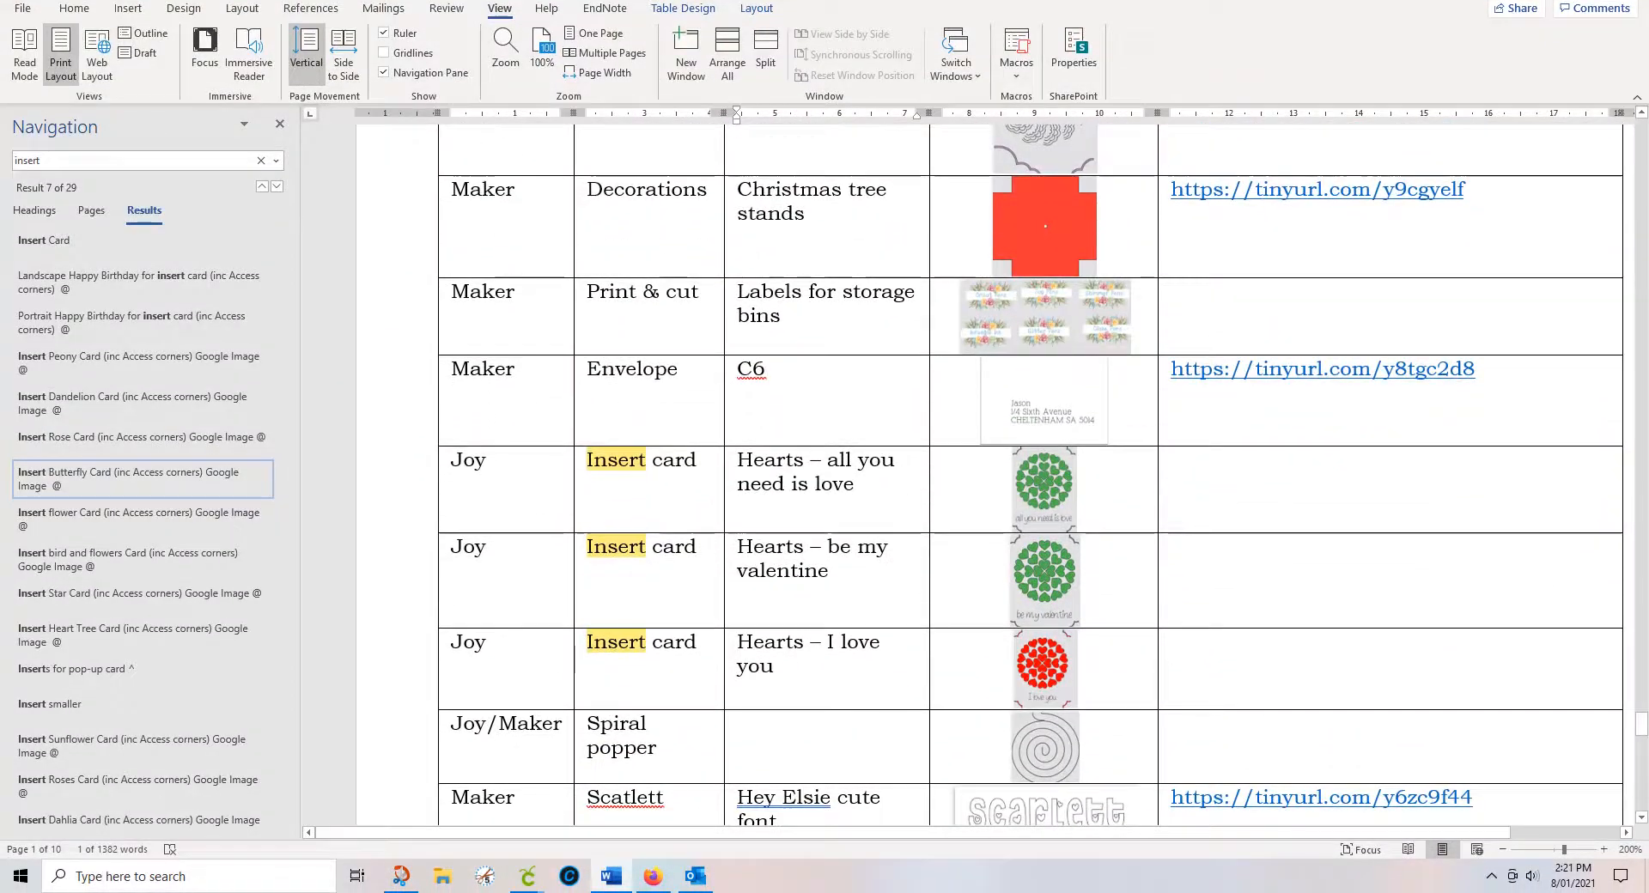